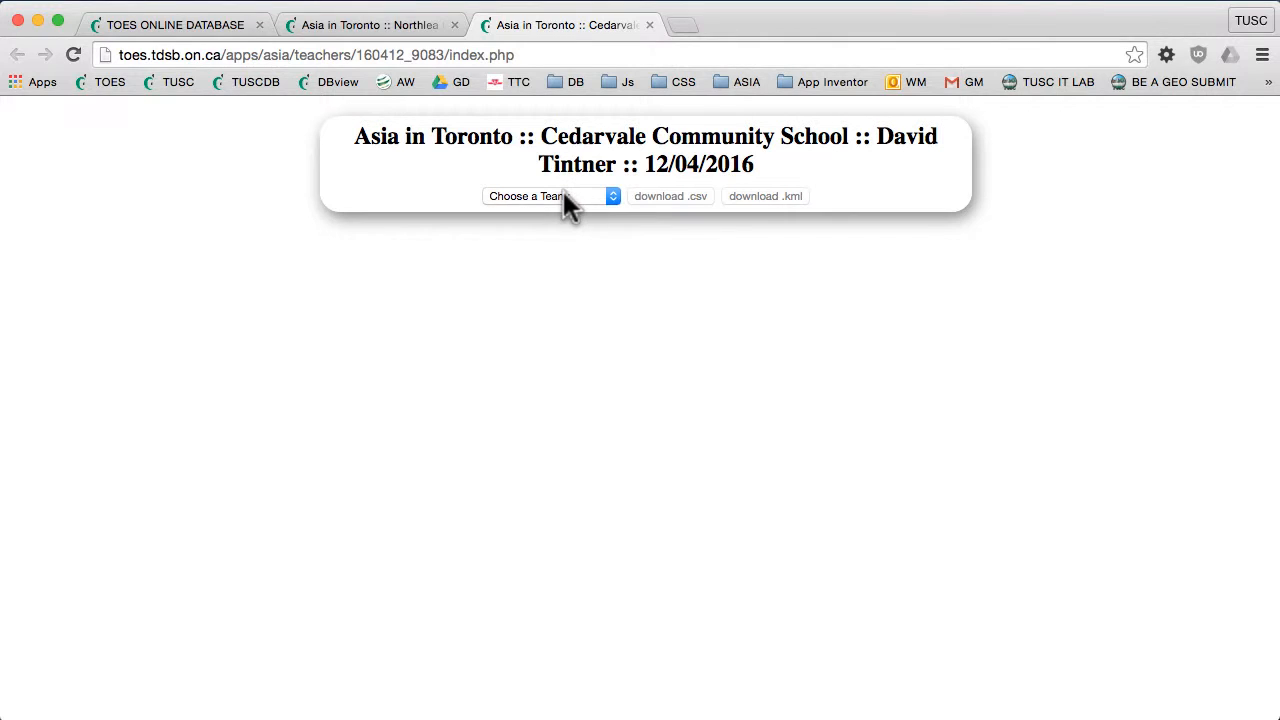
- Show the first listed team's markers on the map and view the photo attached to marker 10
left_click(562, 196)
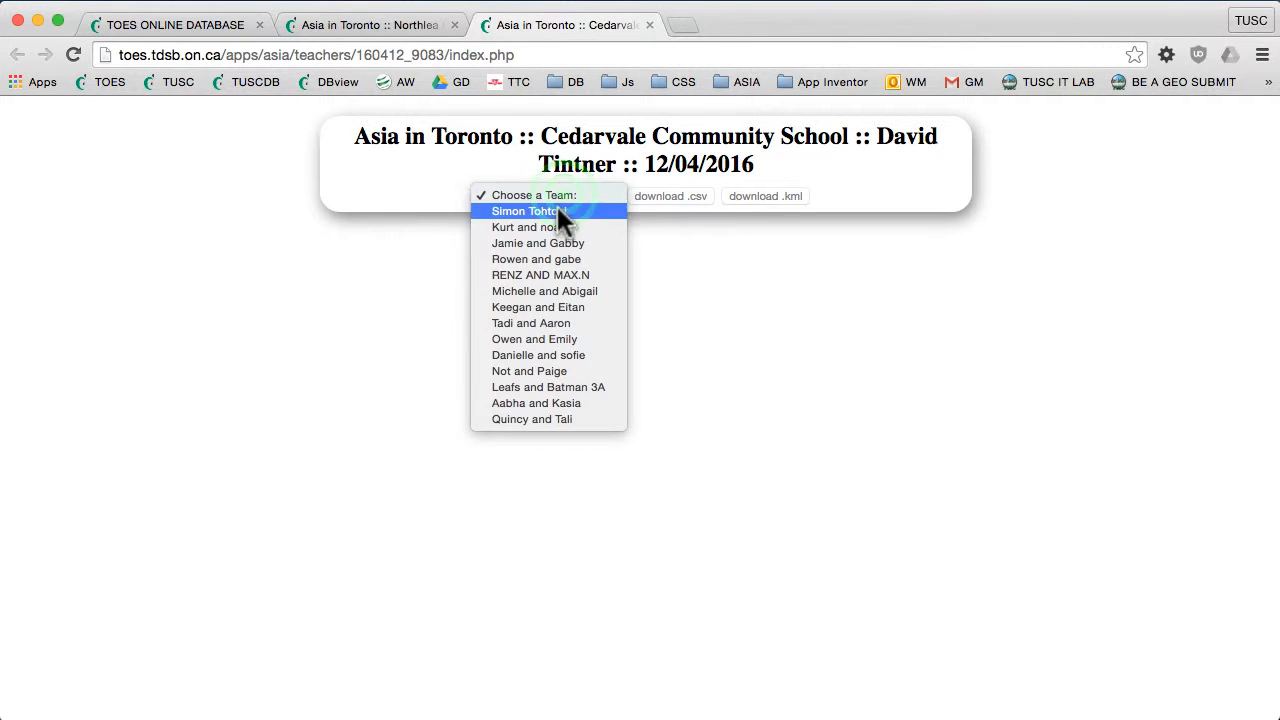
left_click(555, 211)
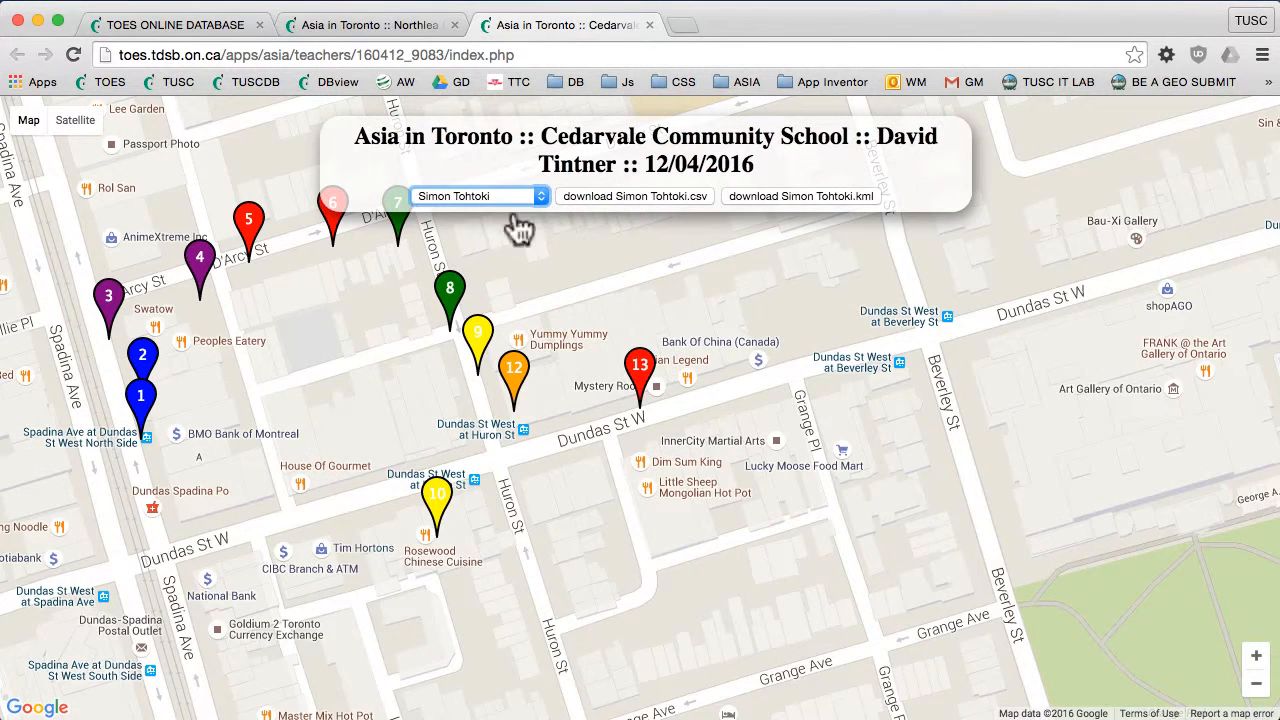
left_click_drag(263, 314, 566, 403)
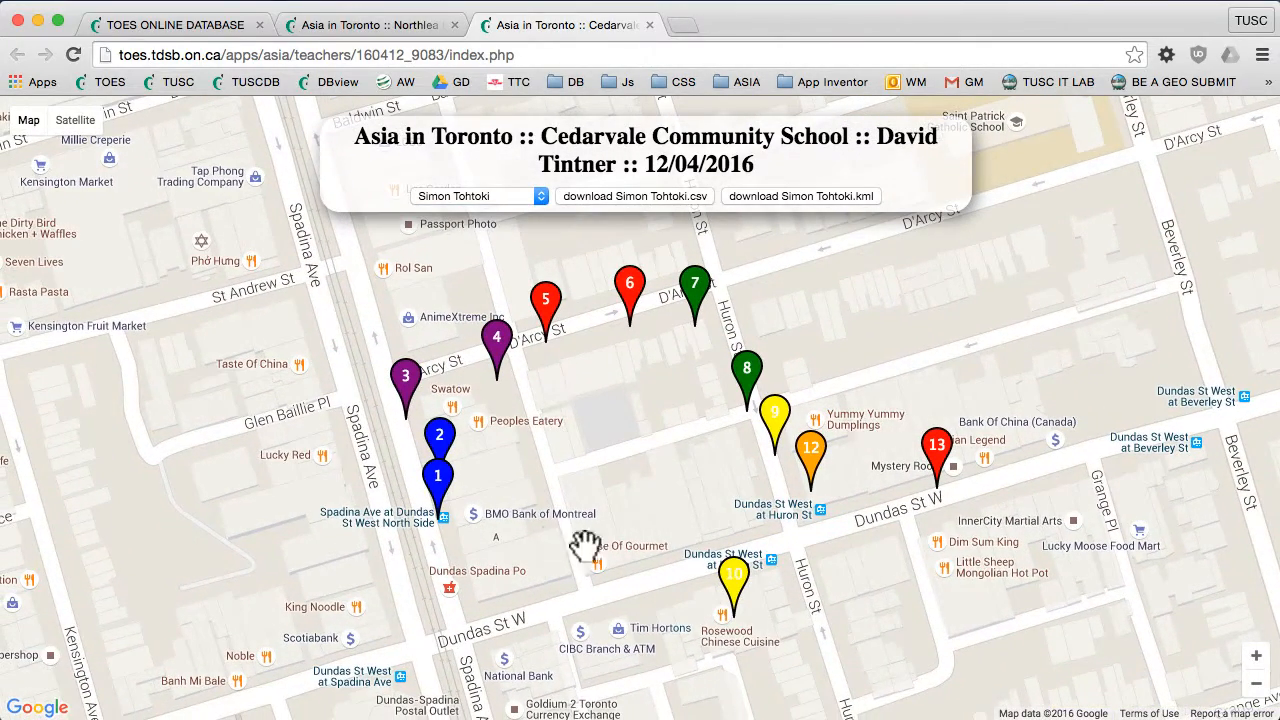
left_click(736, 580)
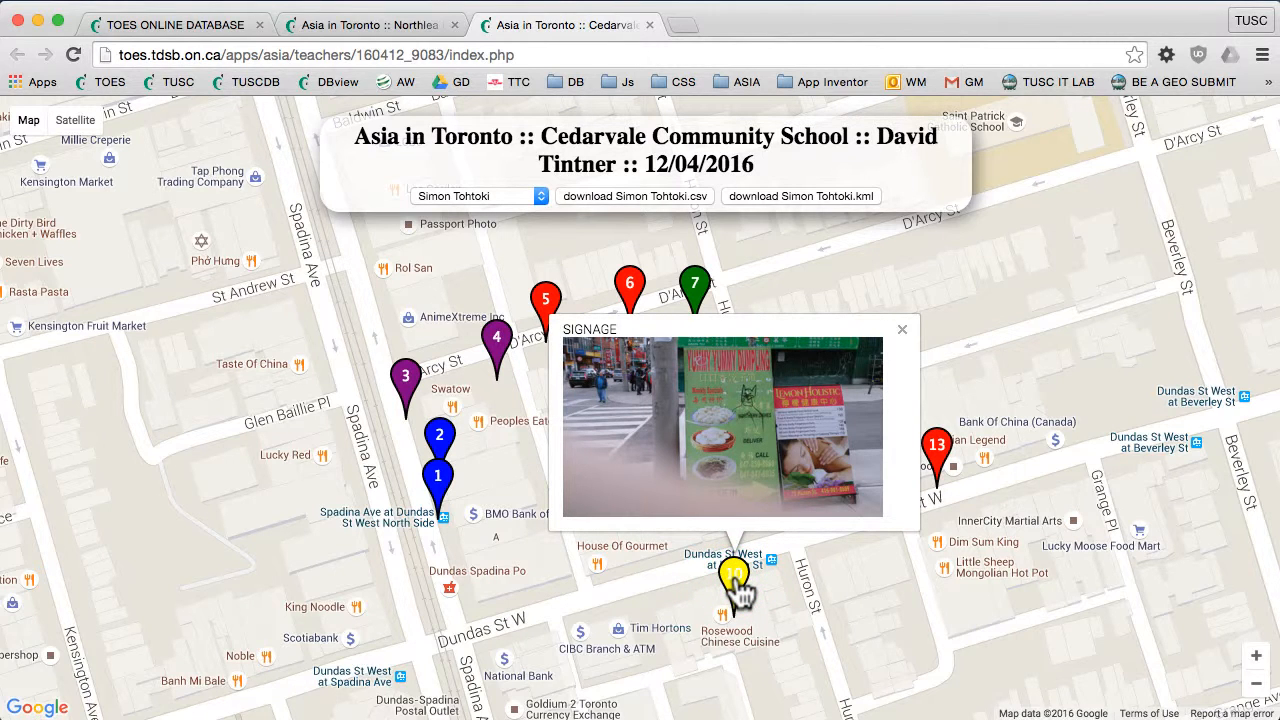
left_click(735, 585)
- Choose the second listed team and download its Google Earth KML file
left_click(458, 195)
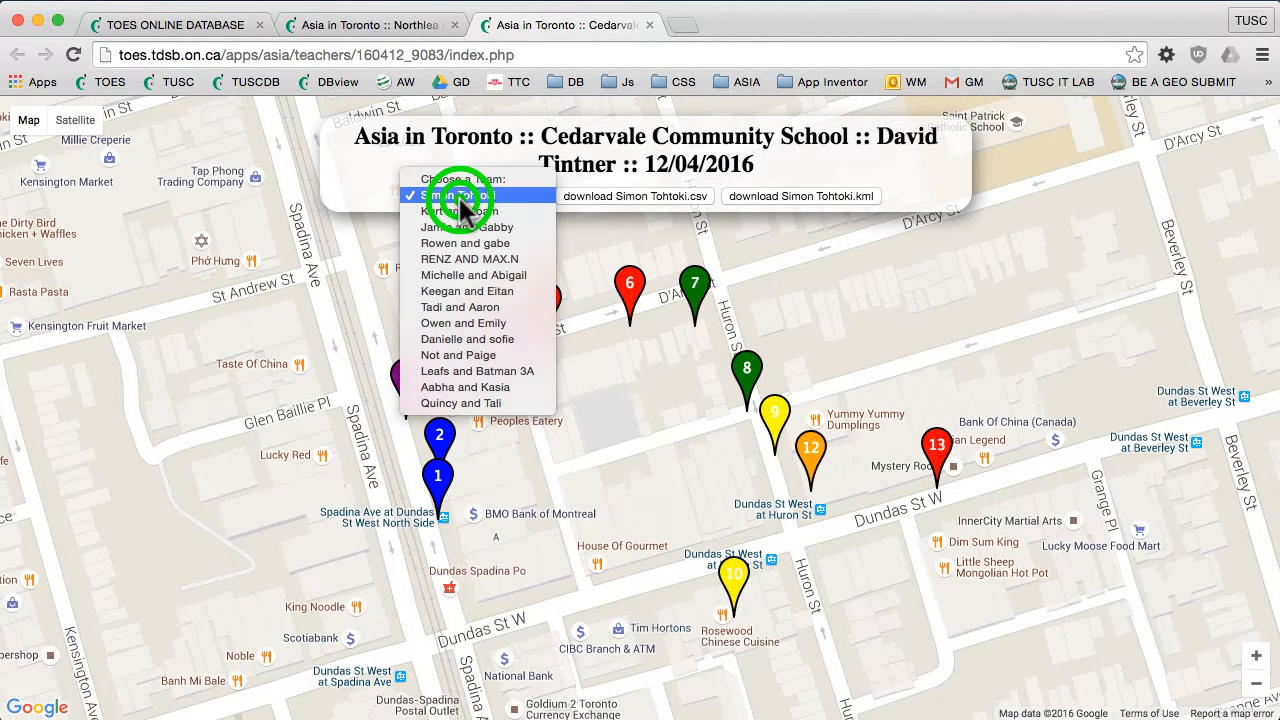
left_click(433, 211)
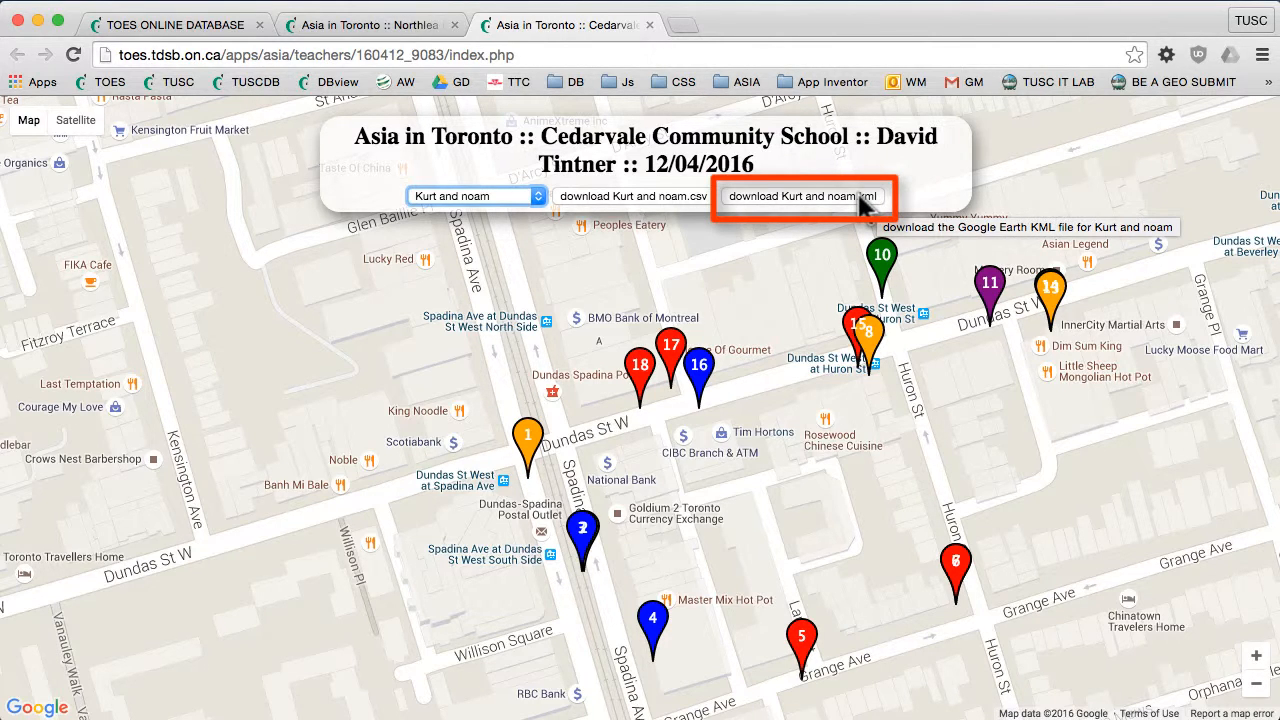
left_click(778, 198)
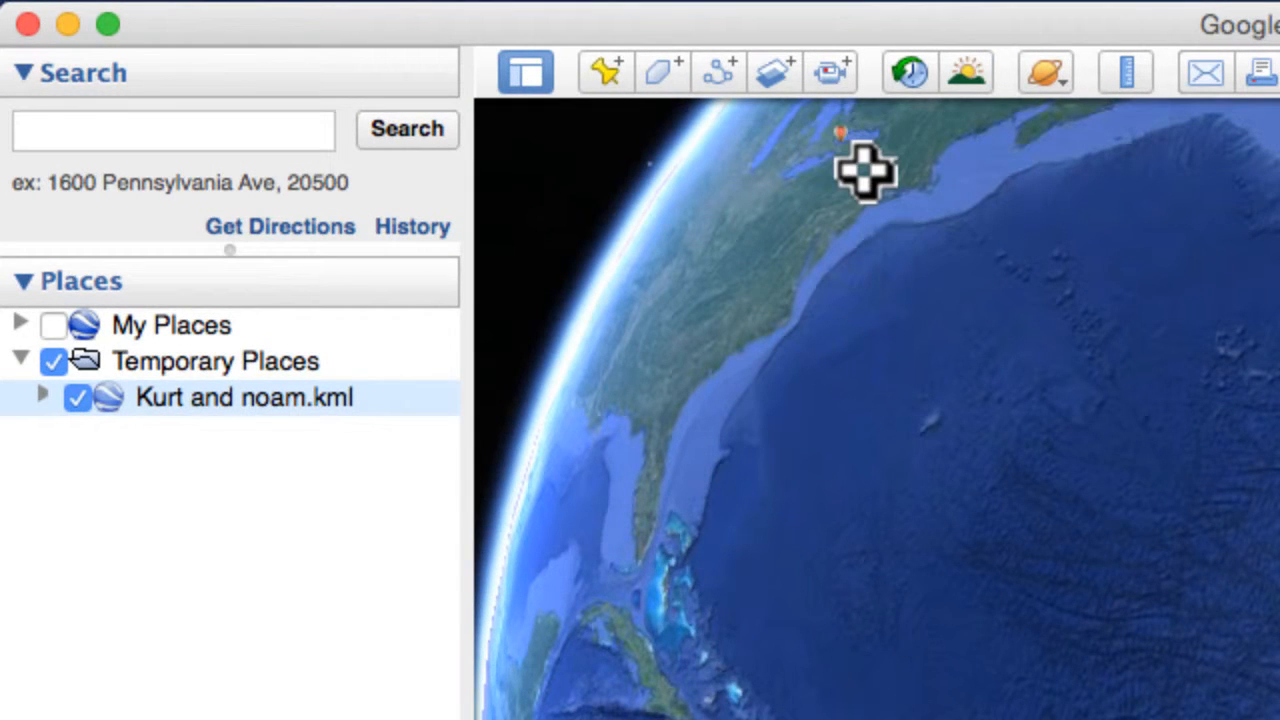
- In Google Earth, expand the team's KML file under Temporary Places to list its placemarks
left_click(836, 128)
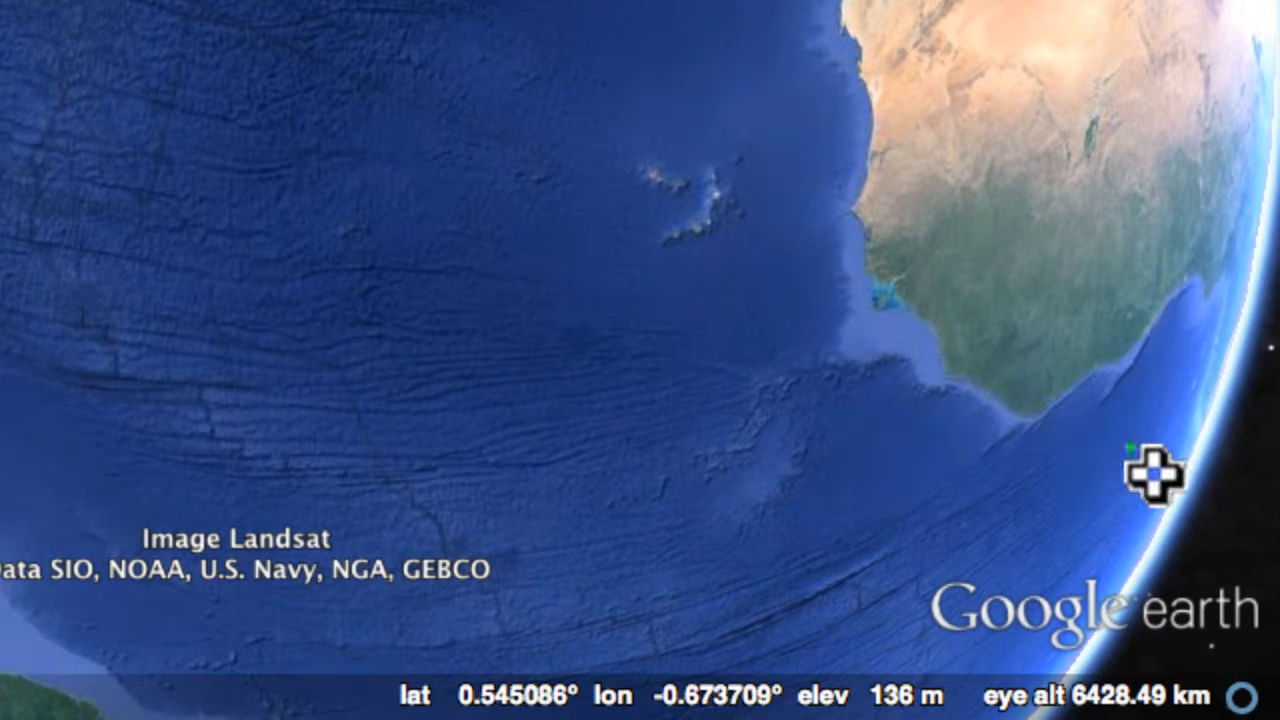
left_click(1125, 443)
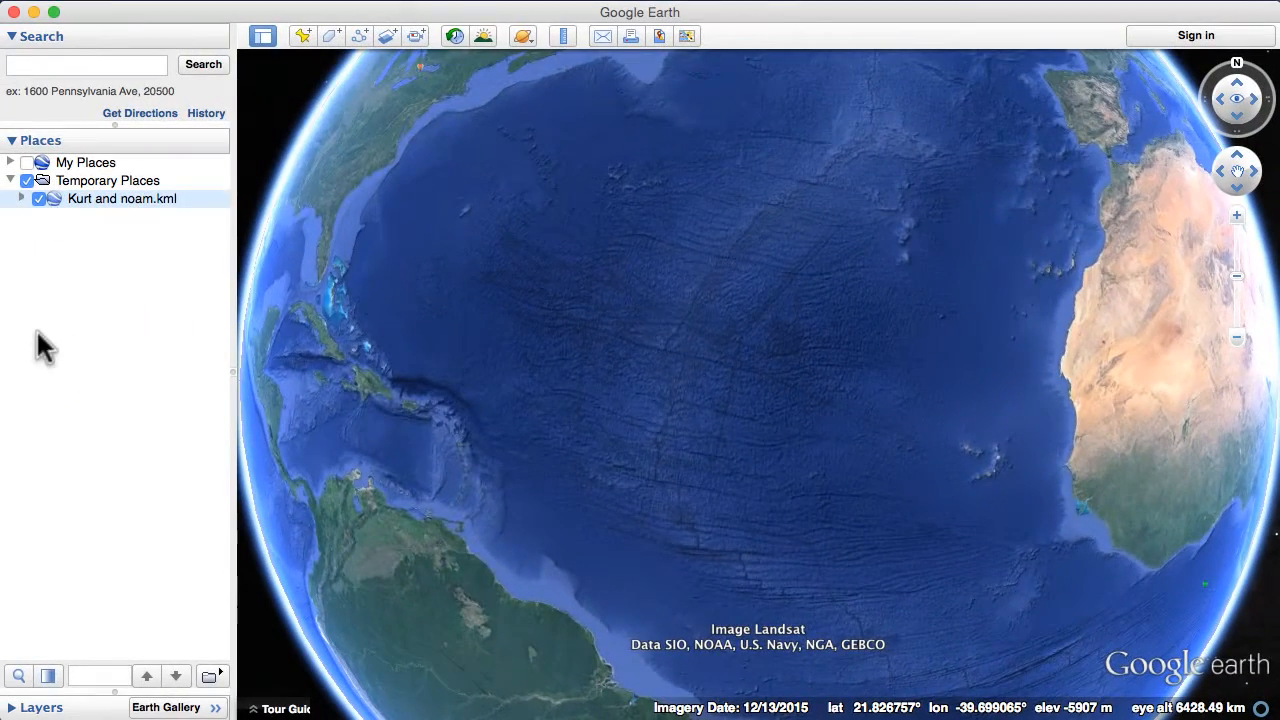
left_click(21, 198)
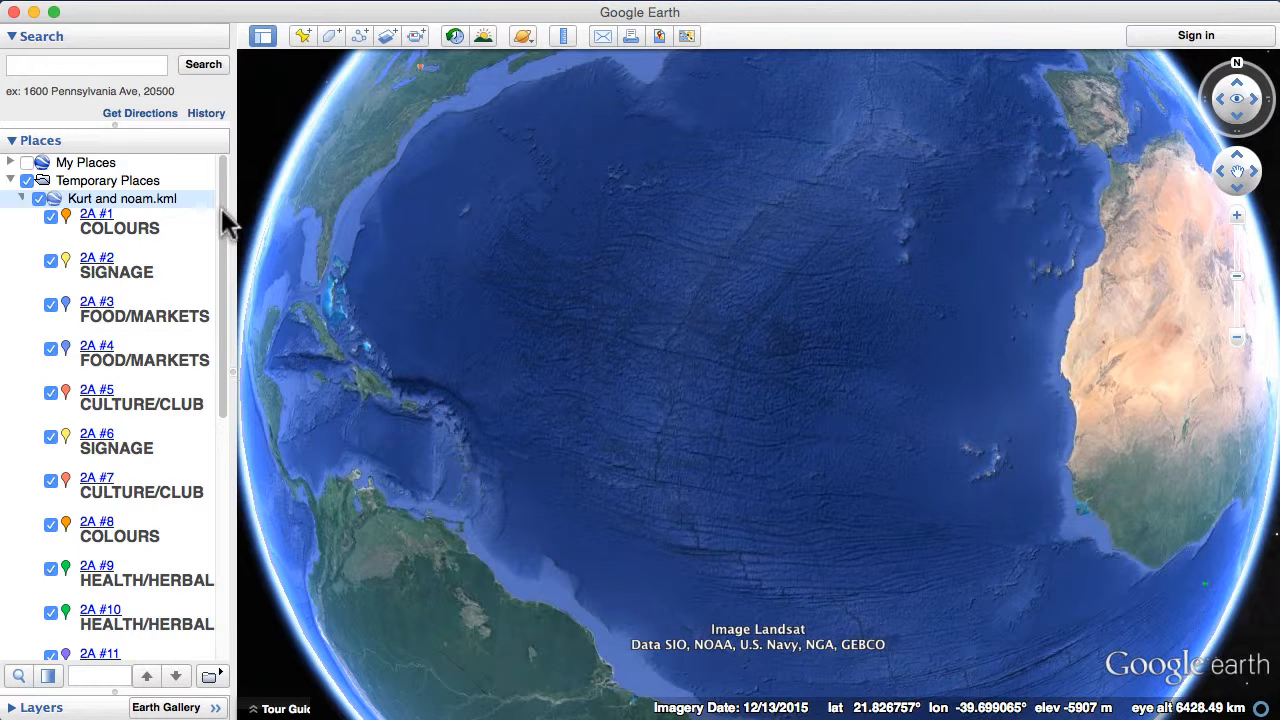
mouse_move(222, 210)
left_mouse_down()
mouse_move(222, 232)
mouse_move(220, 214)
left_mouse_up()
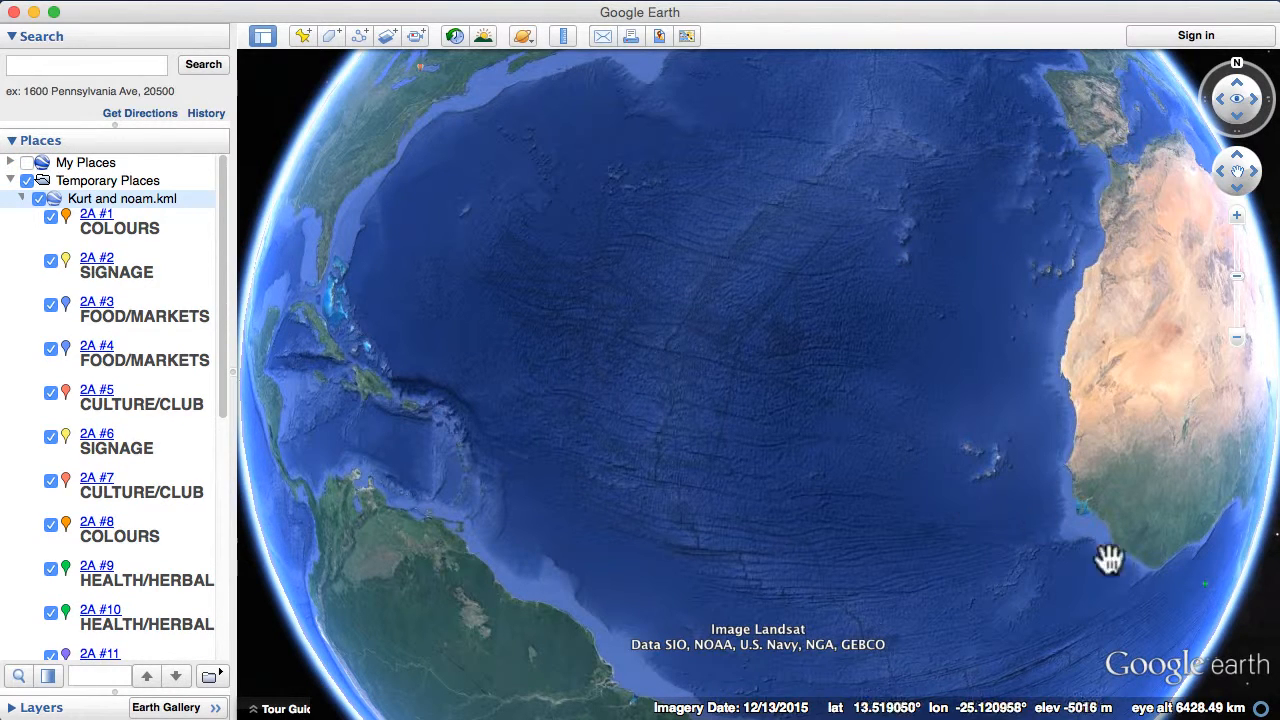
- Examine the stray placemarks 2A #9 and 2A #12 in the ocean off Africa, then return to the whole-globe view
double_click(1213, 595)
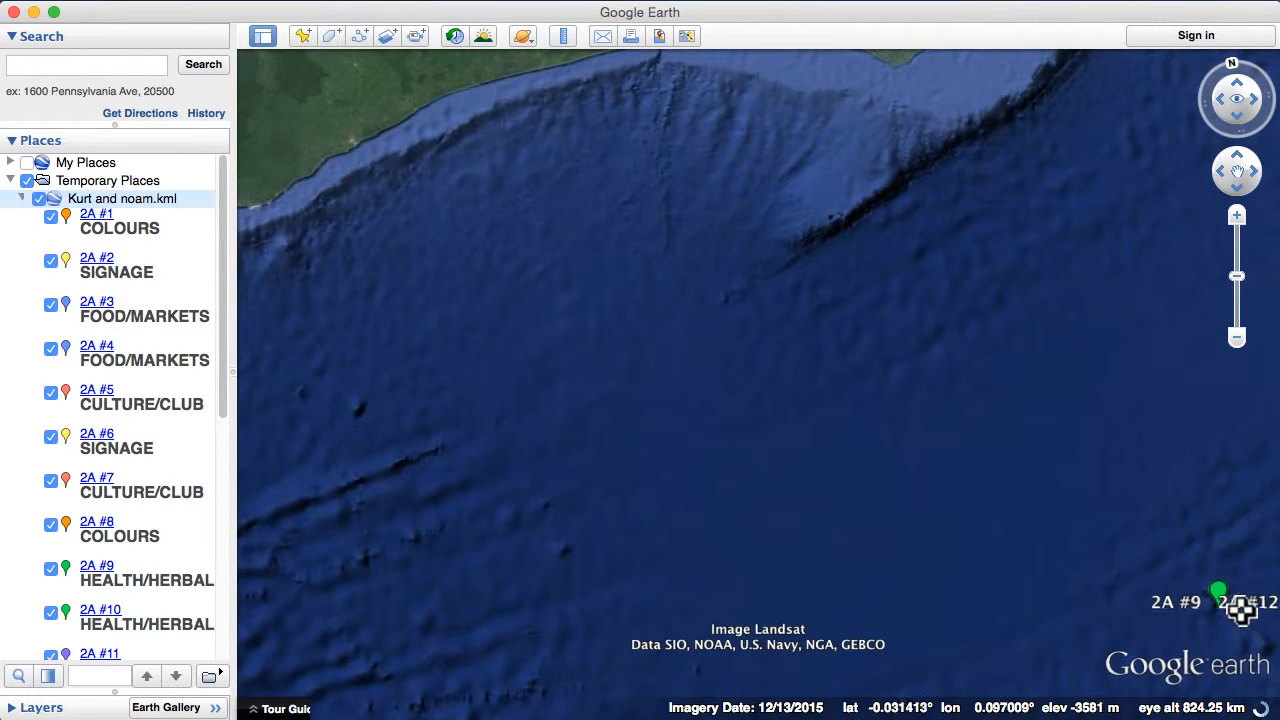
left_click(1222, 596)
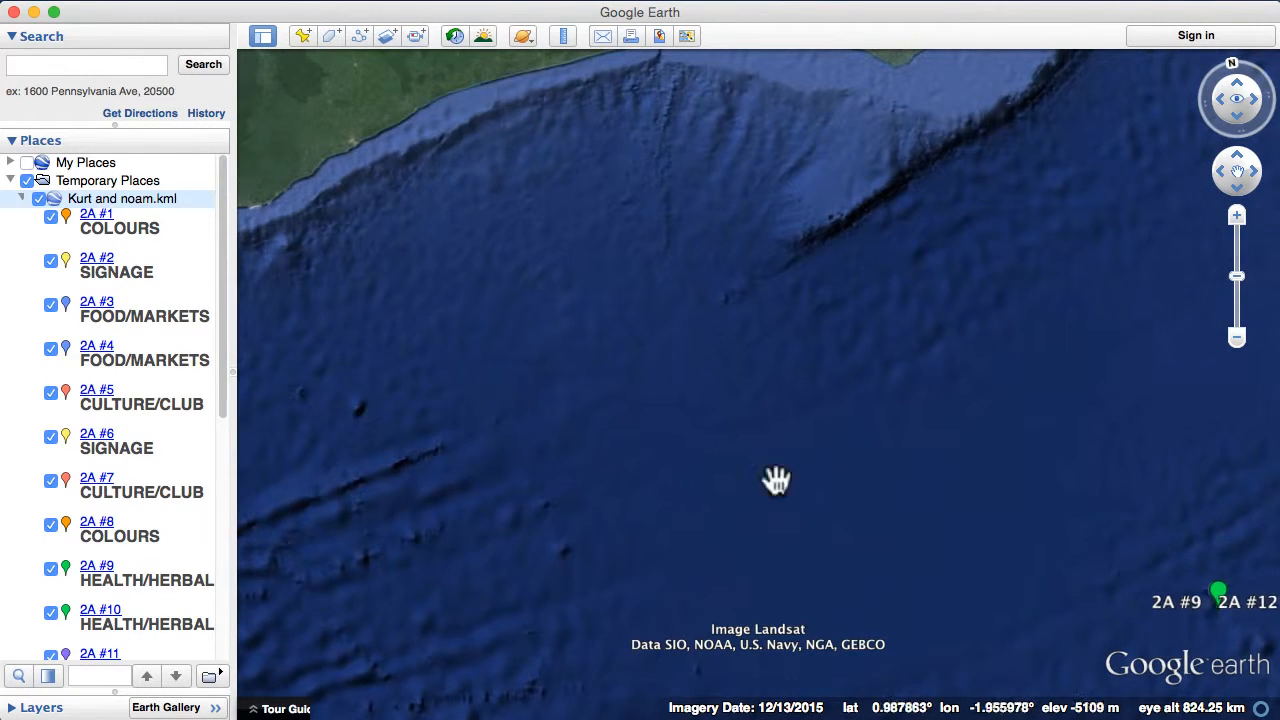
scroll(597, 431, "down", 5)
left_click_drag(517, 414, 894, 491)
scroll(777, 466, "down", 8)
left_click_drag(607, 441, 920, 600)
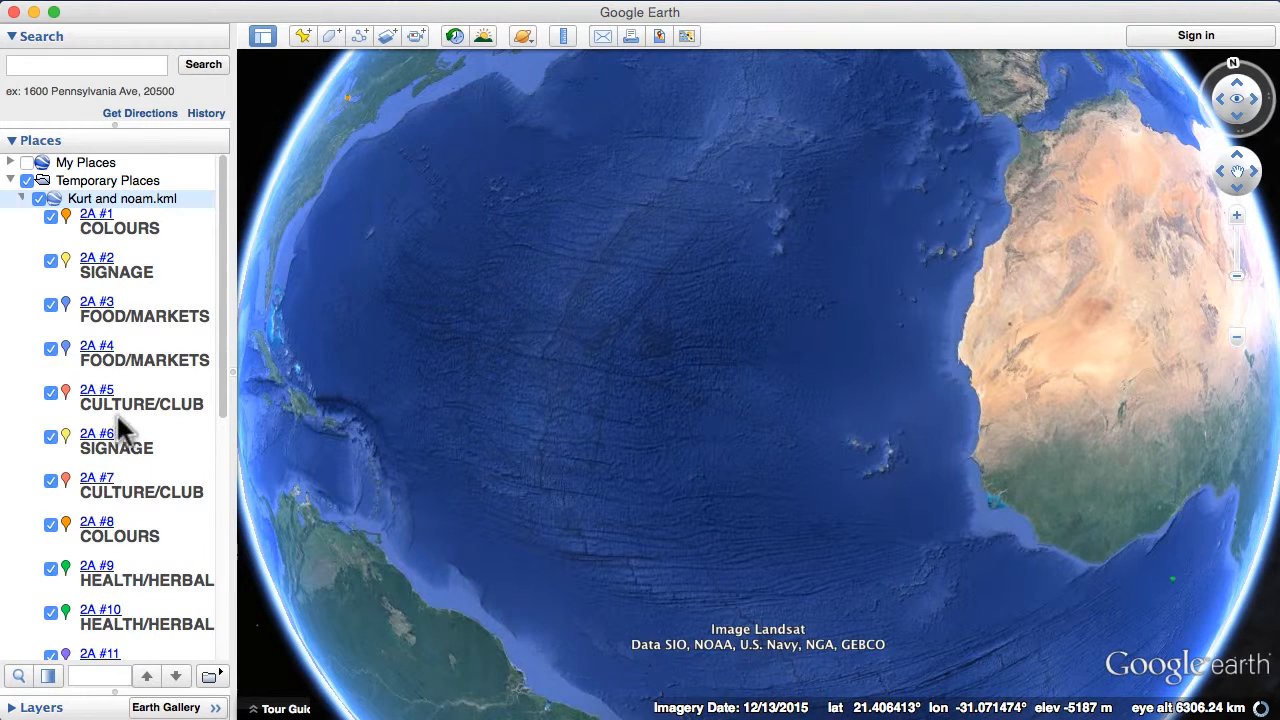
- Edit placemark 2A #9, setting its latitude to 43.65 and its longitude to -79.35
scroll(100, 430, "down", 5)
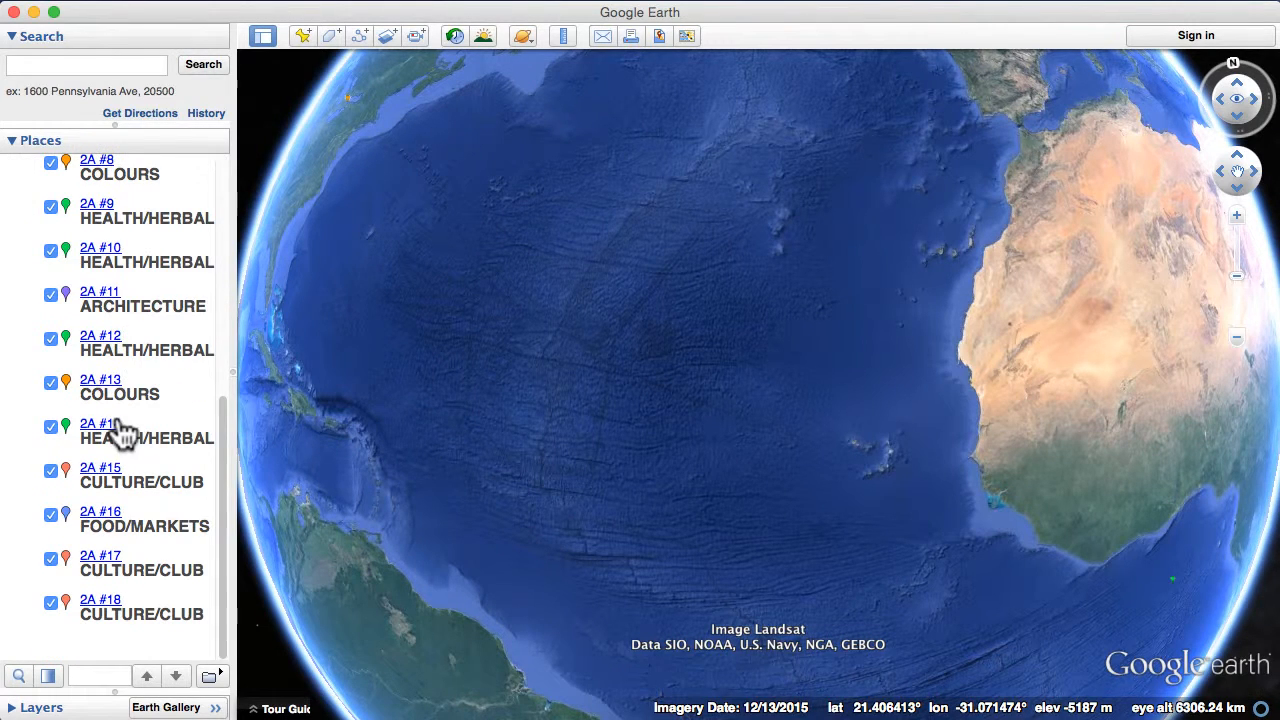
right_click(90, 206)
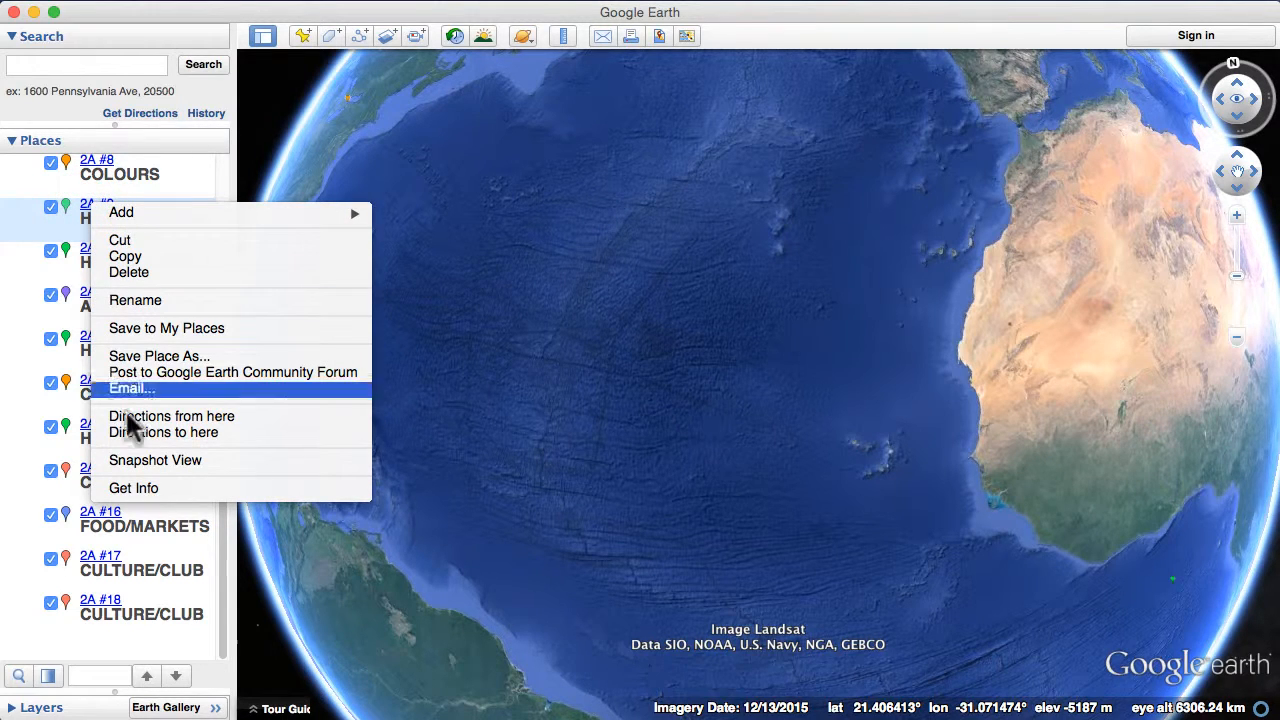
left_click(155, 488)
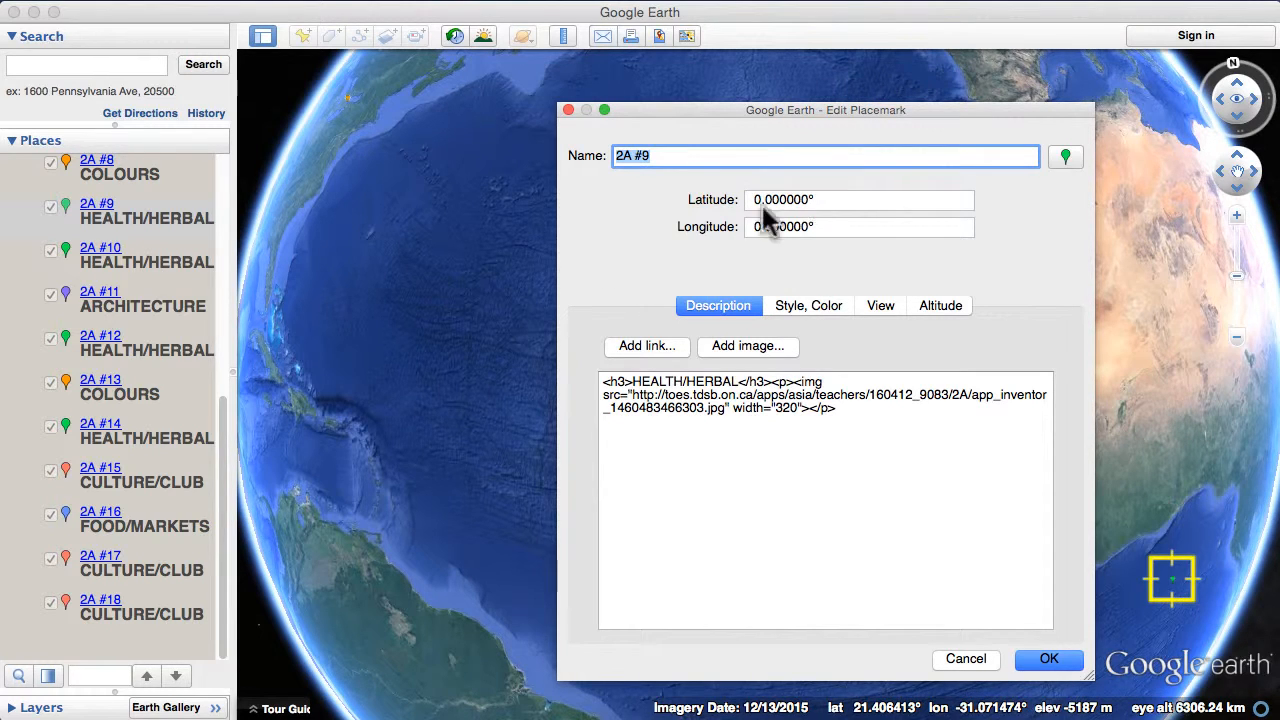
left_click(821, 199)
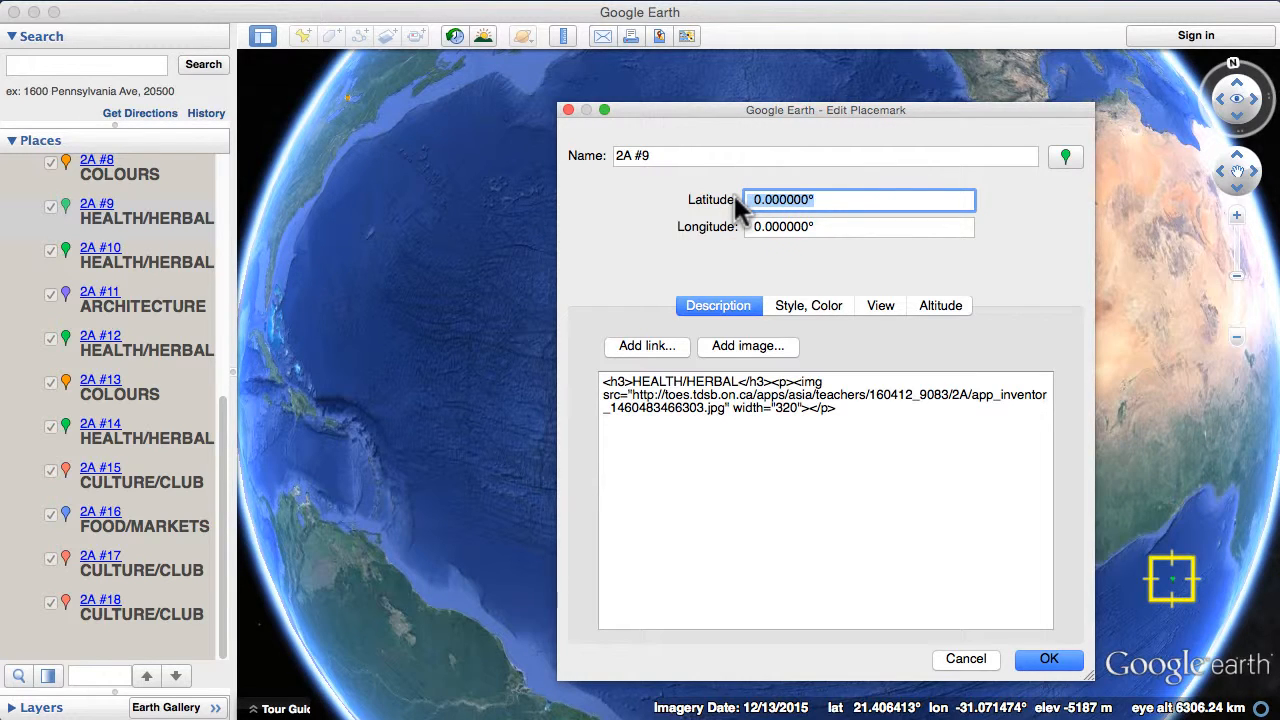
type("43.65")
left_click(823, 226)
left_click_drag(785, 228, 749, 229)
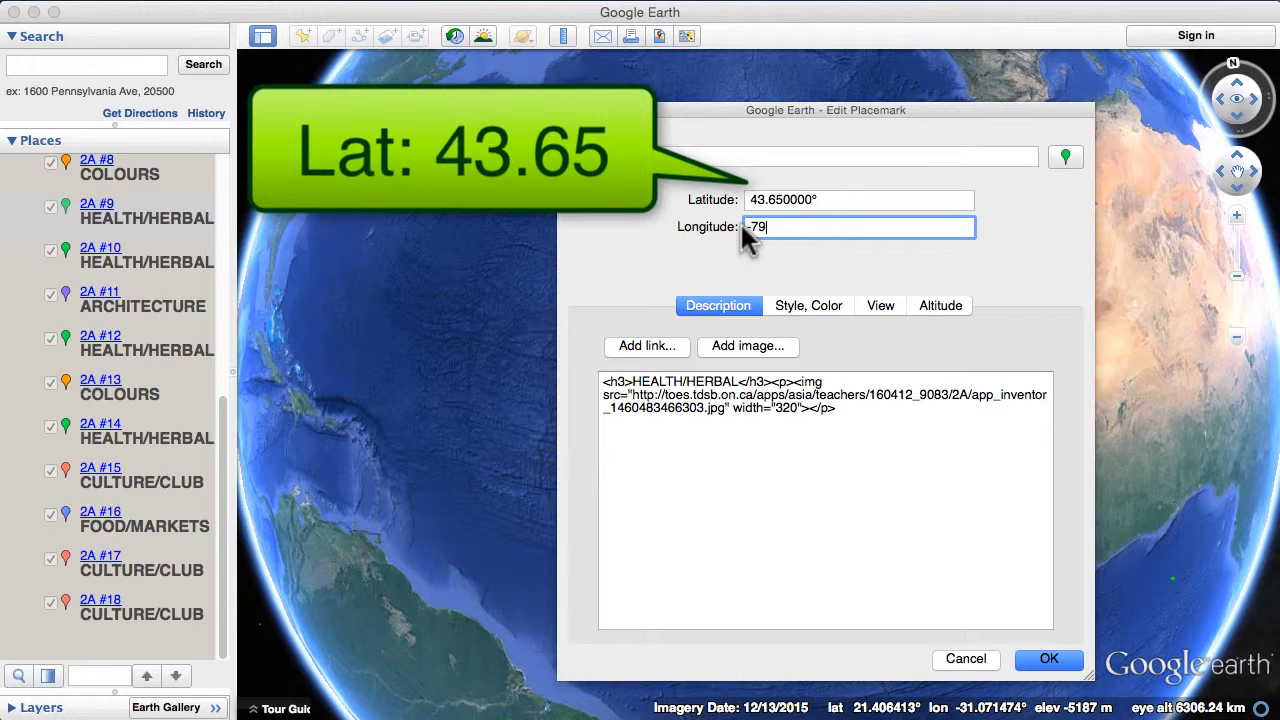
type("-79.35")
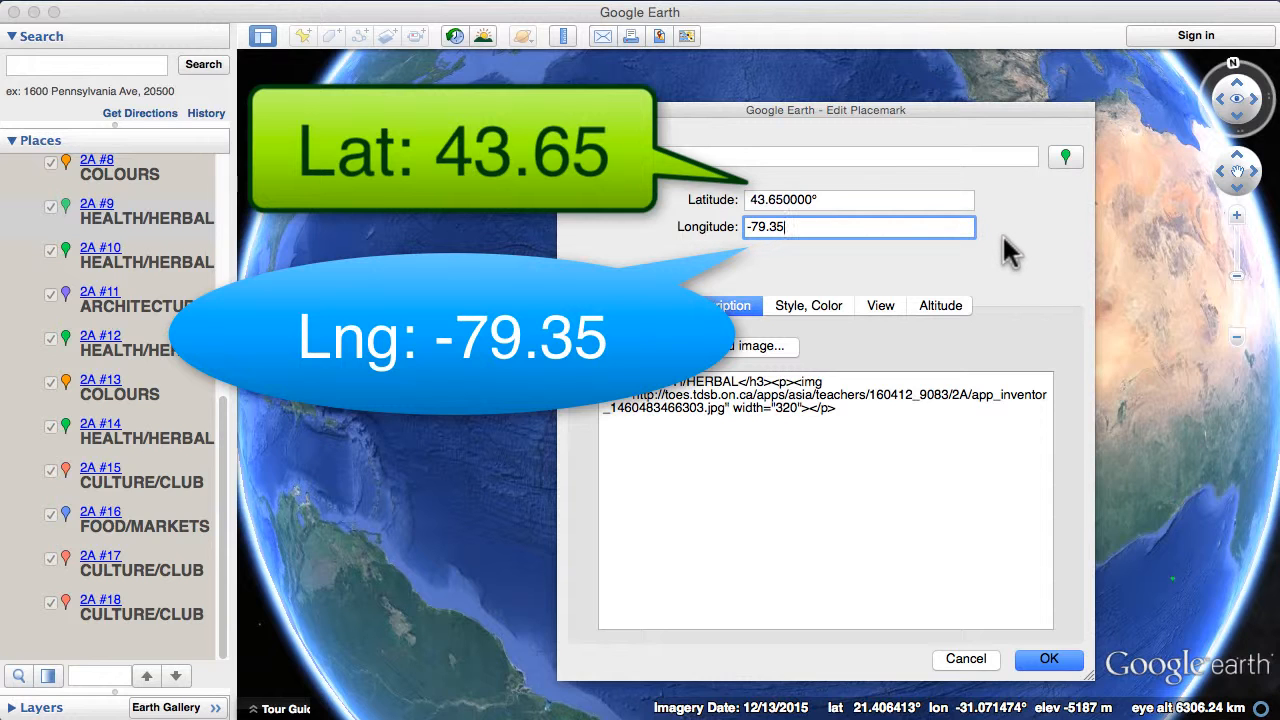
left_click(1049, 659)
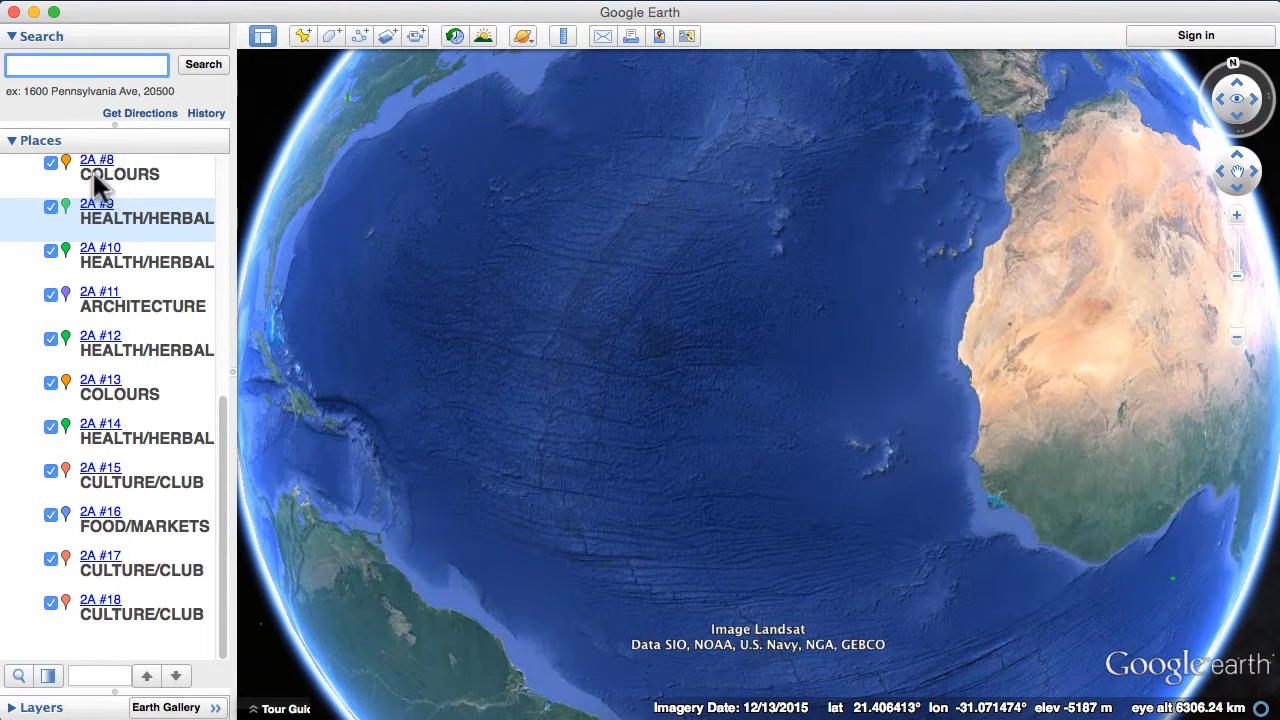
- Inspect the image source in placemark 2A #12's description and close its properties without making changes
right_click(100, 341)
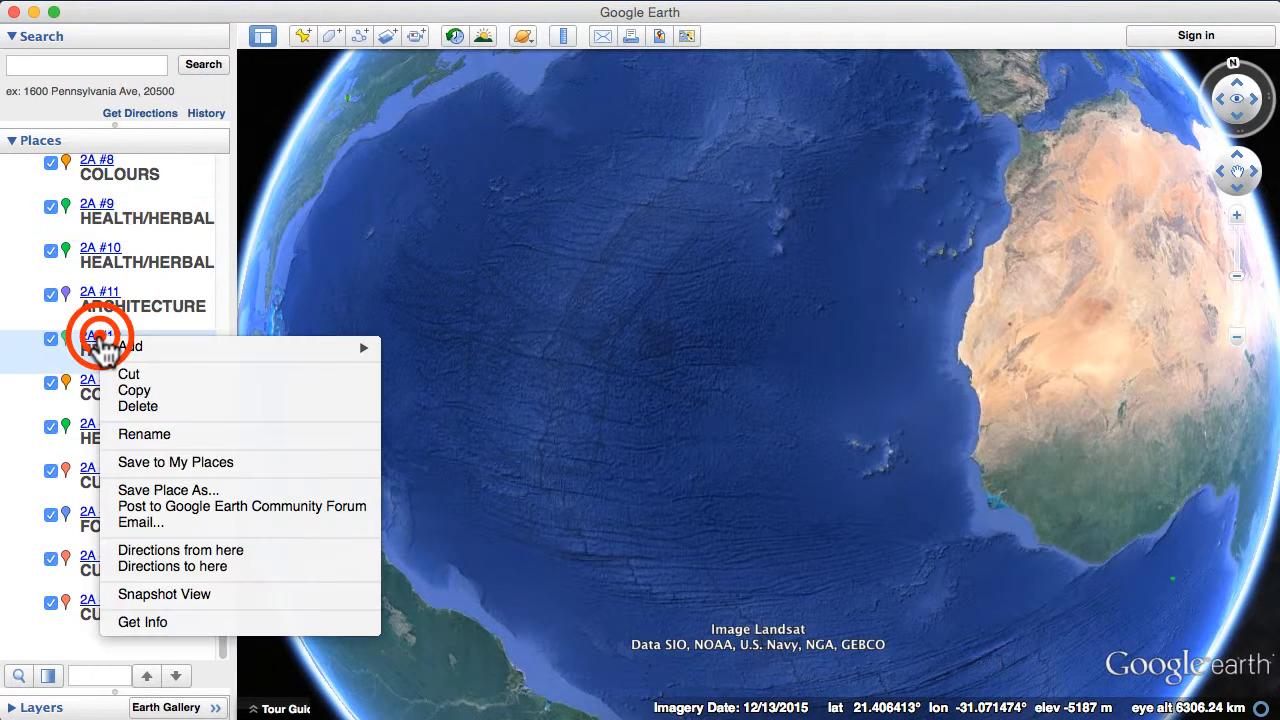
left_click(160, 624)
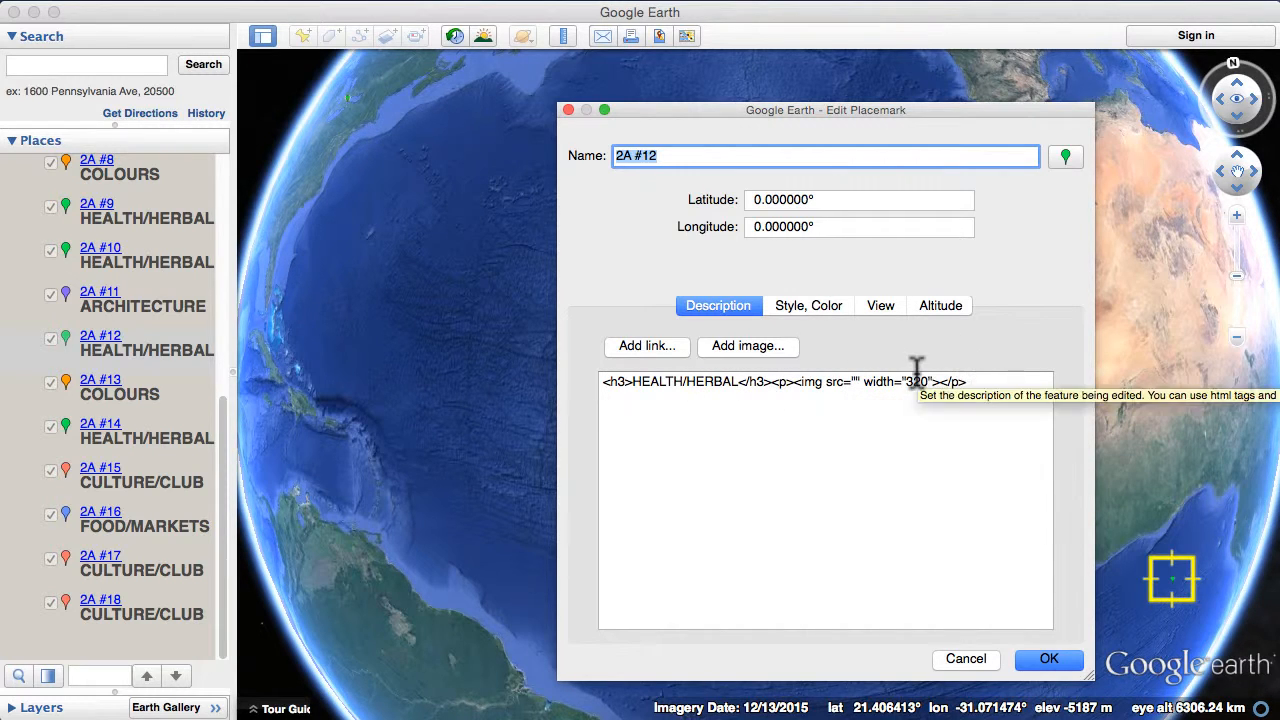
left_click_drag(793, 382, 918, 382)
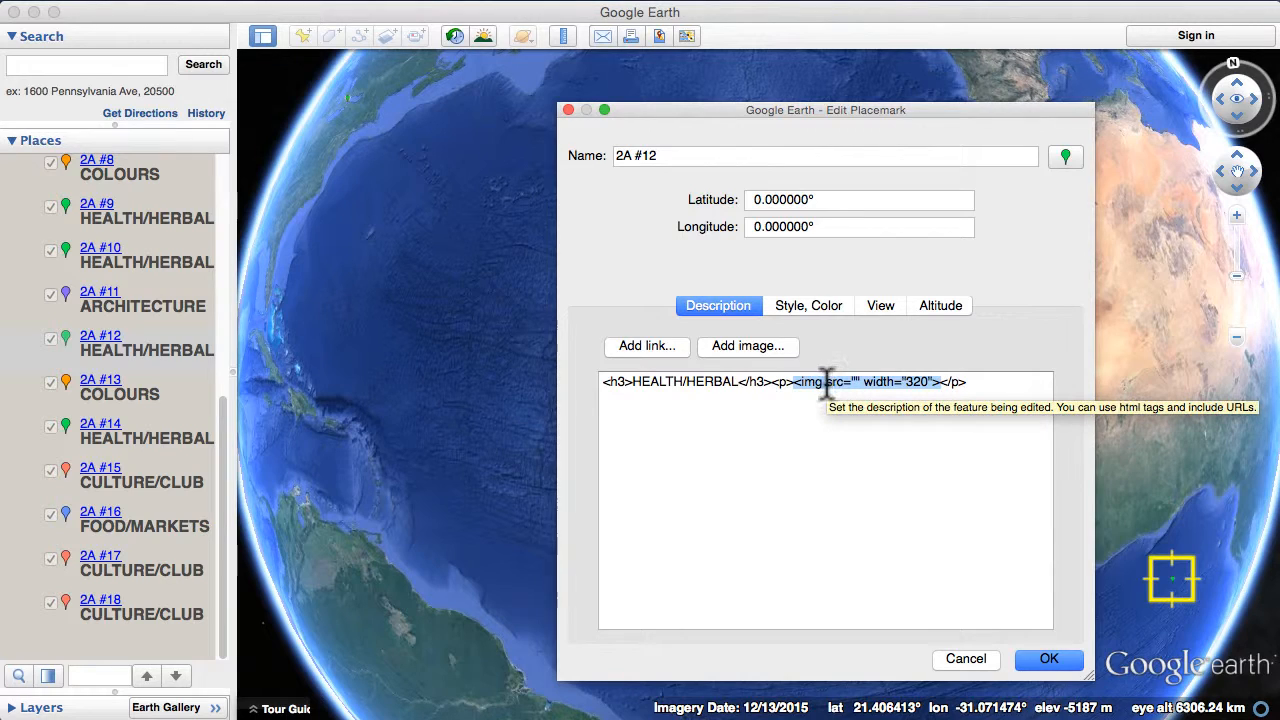
left_click(853, 382)
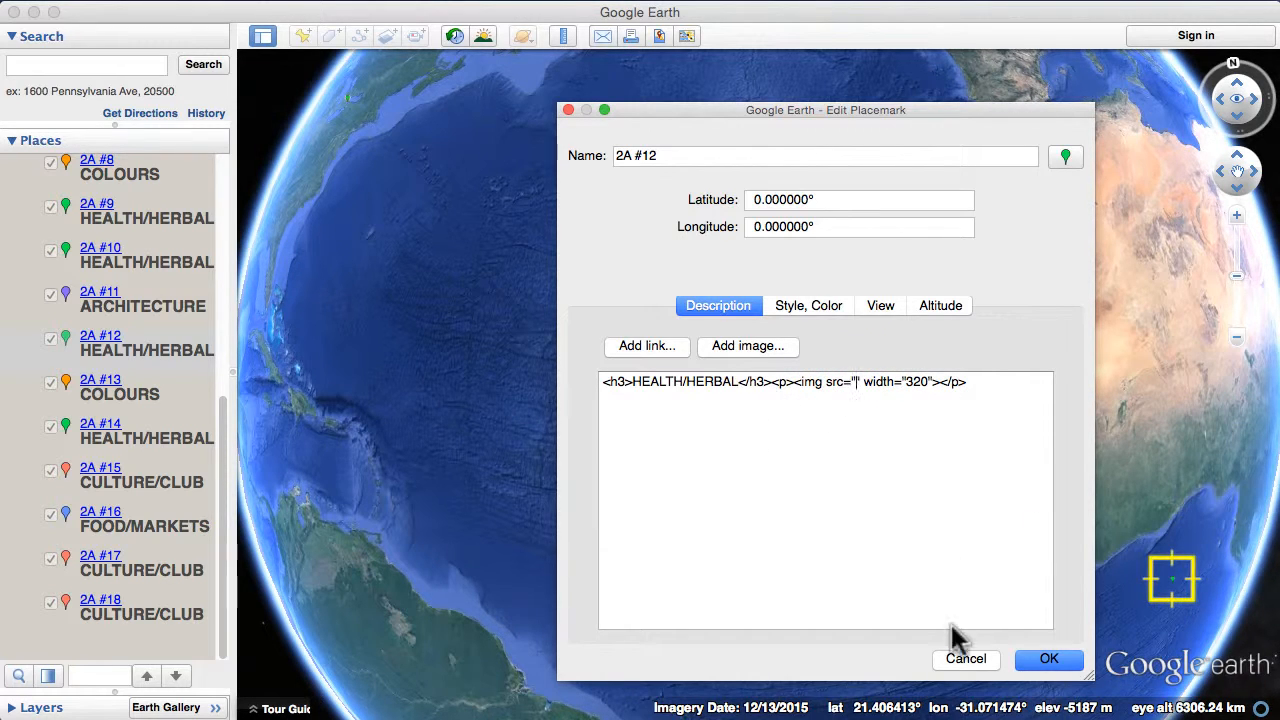
left_click(964, 658)
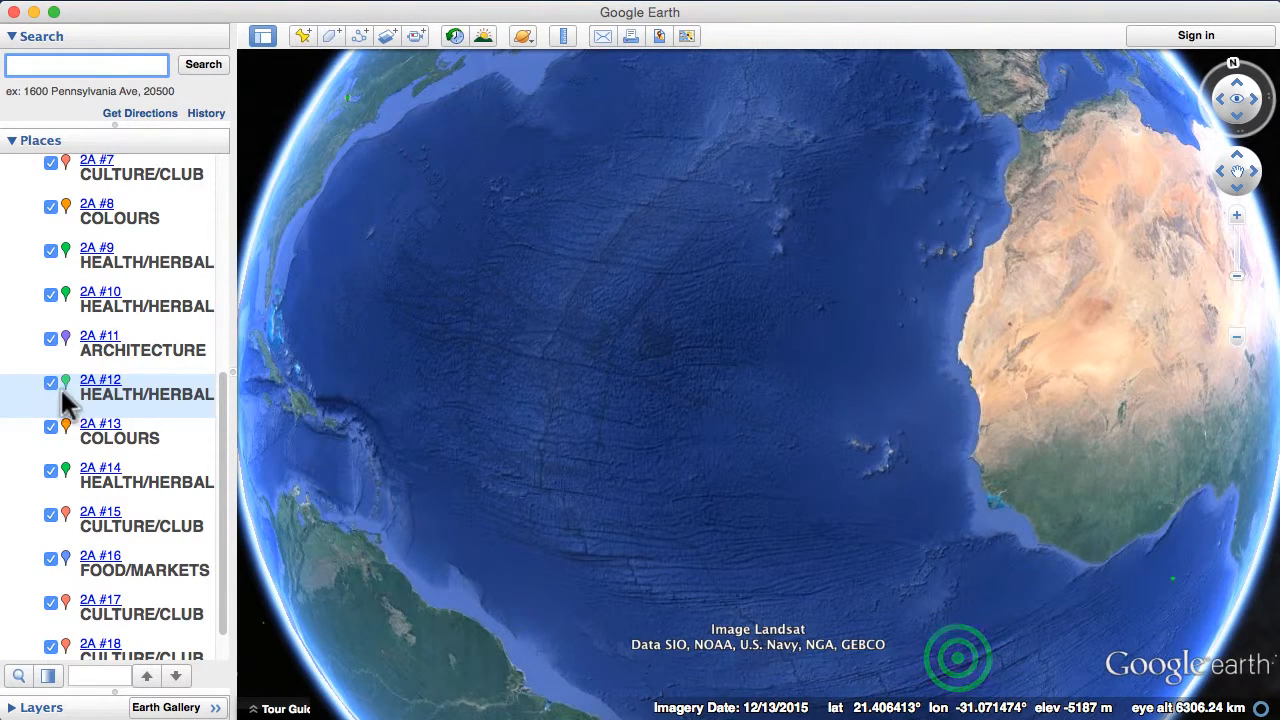
- Delete placemark 2A #12 from the team's KML file
right_click(104, 390)
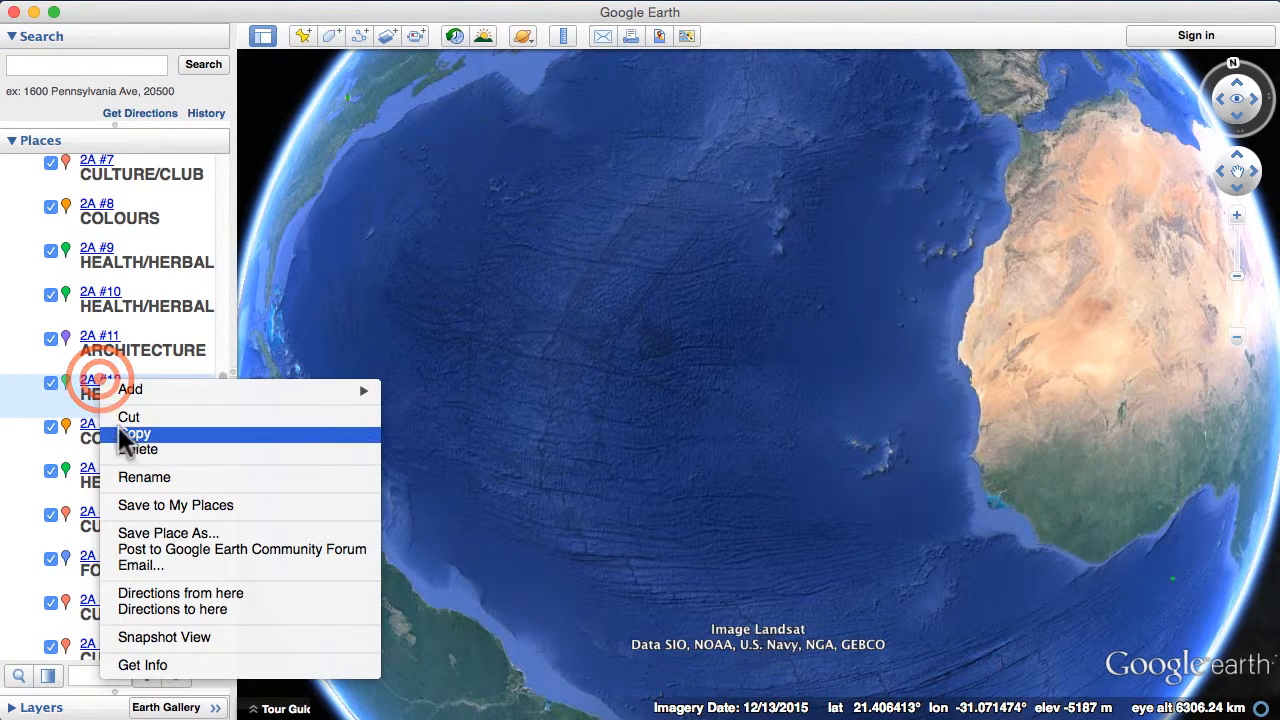
left_click(122, 450)
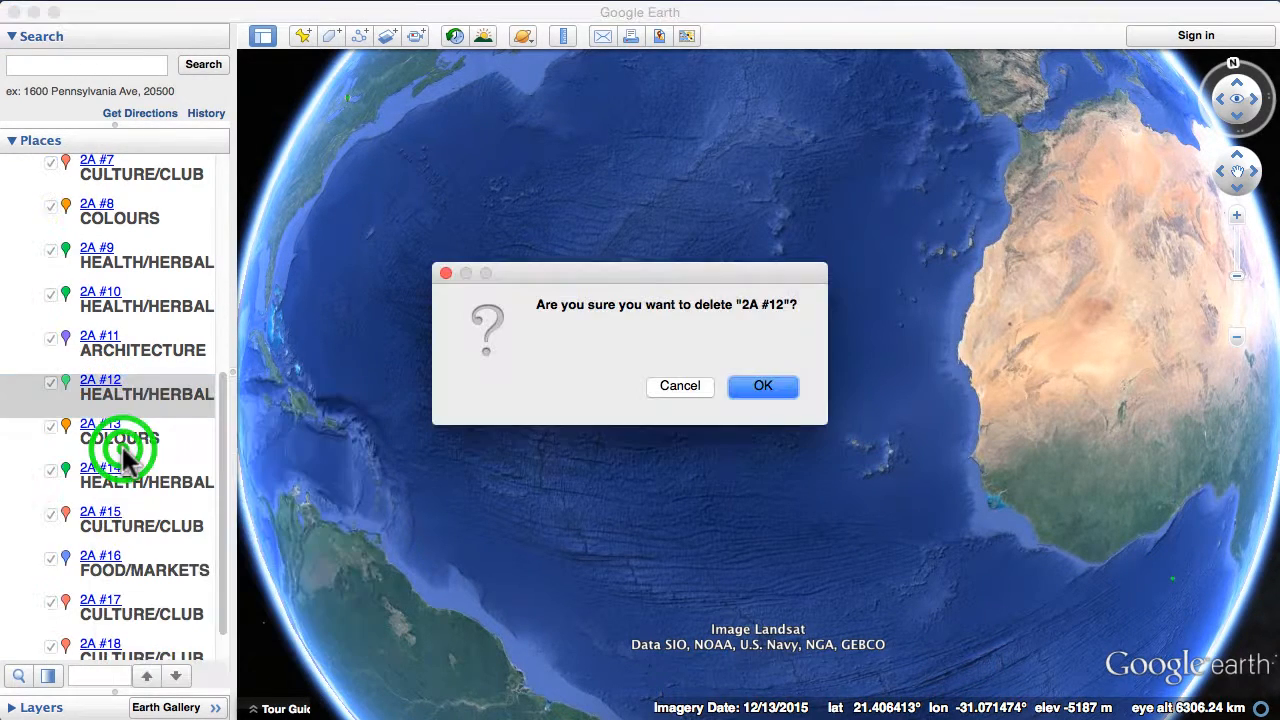
left_click(760, 387)
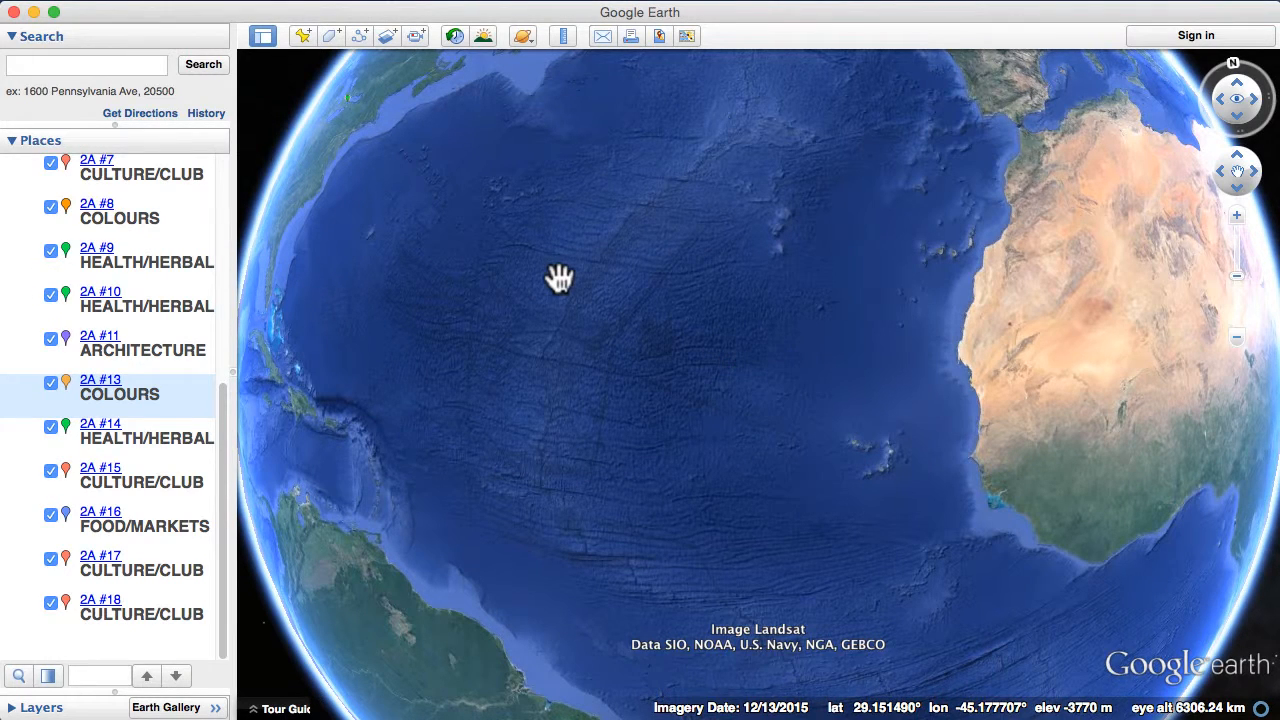
- Fly to placemark 2A #9 at its new location, view its photo balloon and close it
left_click(97, 250)
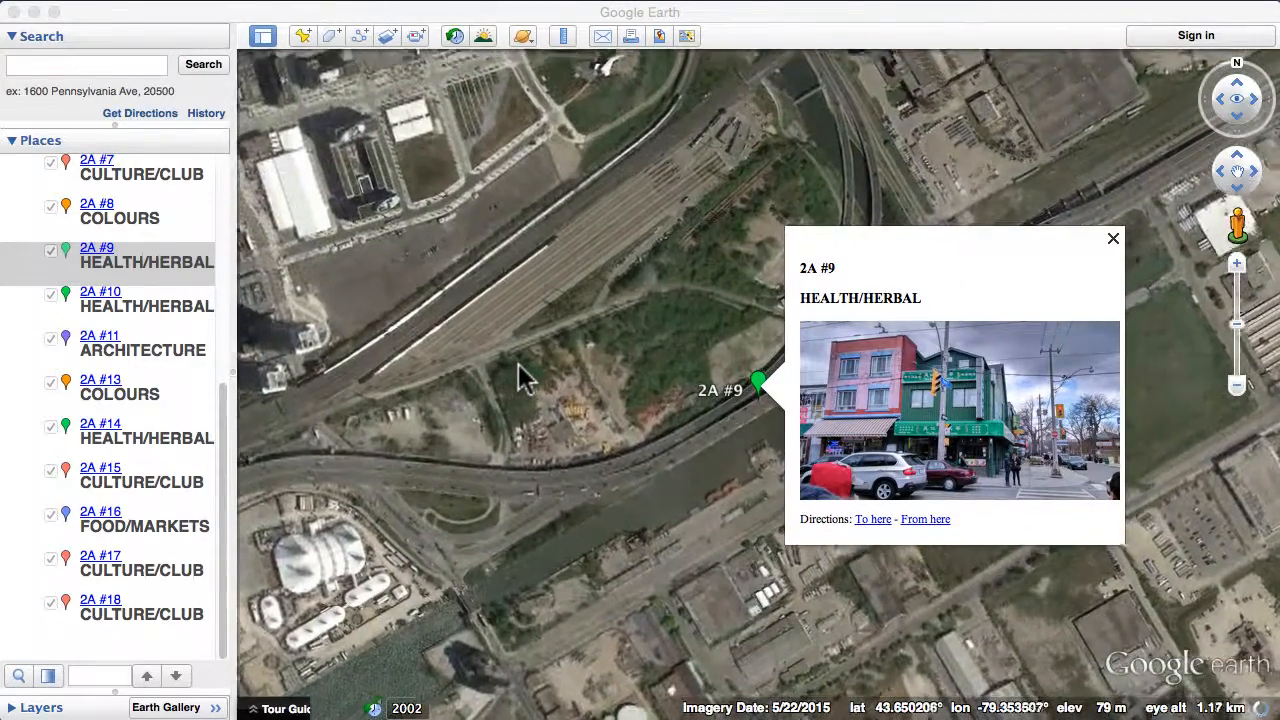
left_click(535, 377)
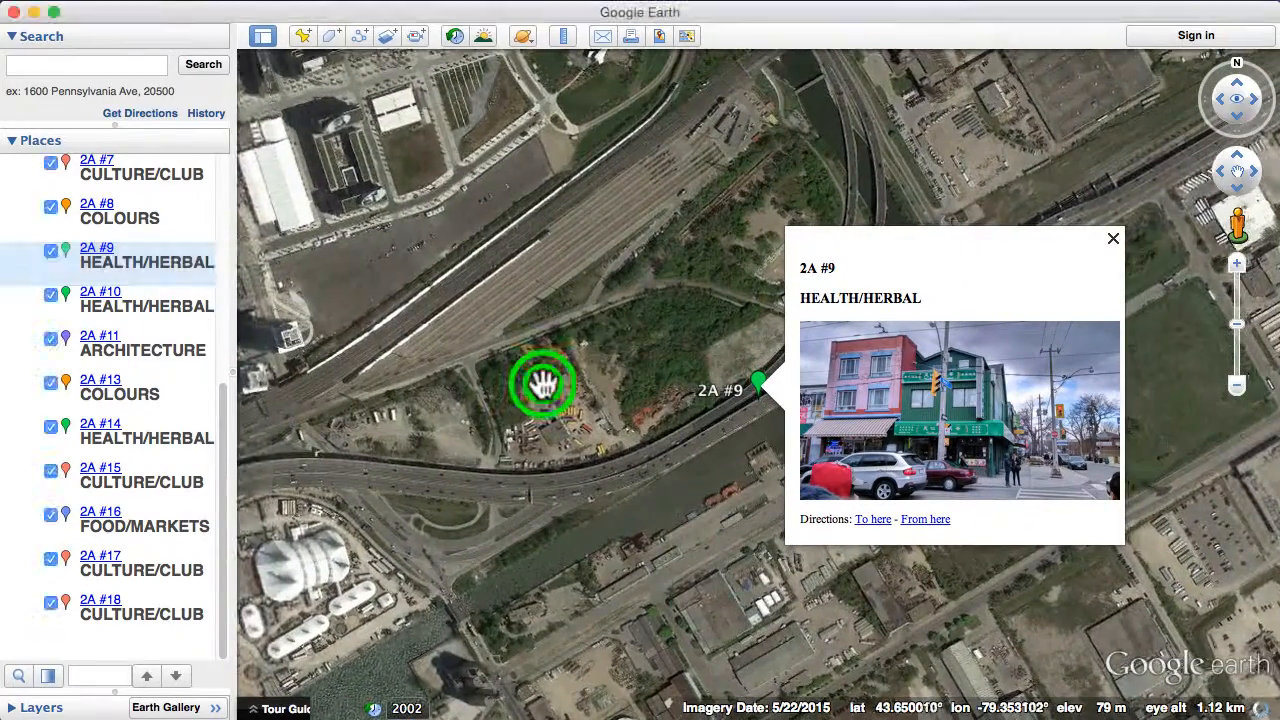
left_click(1113, 239)
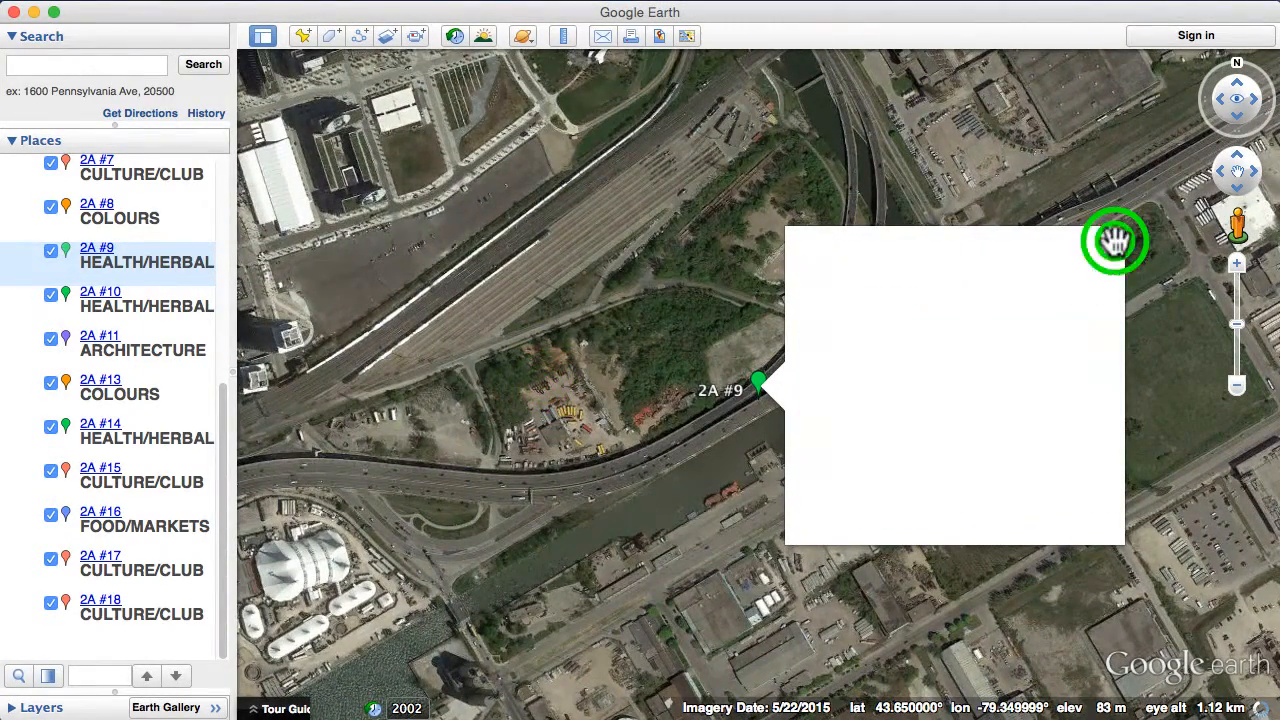
- Check where placemark 2A #9 lies in Toronto relative to the cluster of the team's other placemarks
left_click_drag(572, 372, 782, 393)
scroll(680, 426, "down", 5)
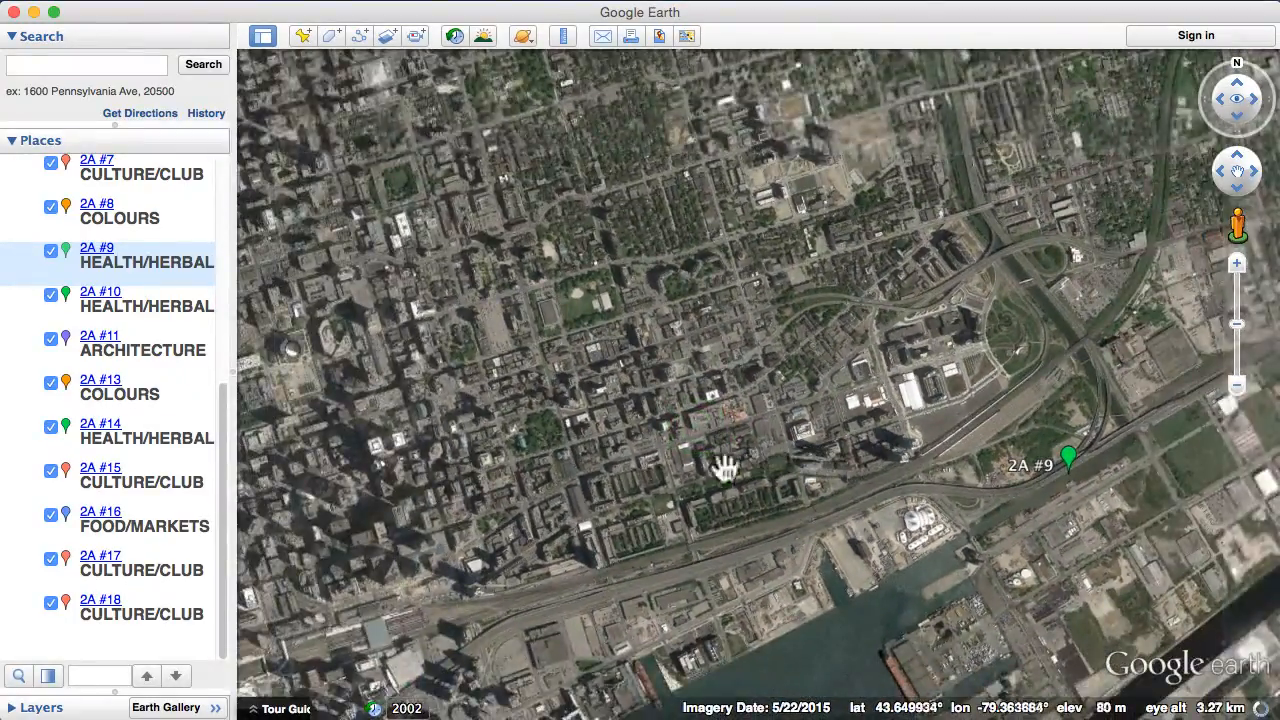
left_click_drag(677, 466, 786, 477)
scroll(786, 477, "down", 2)
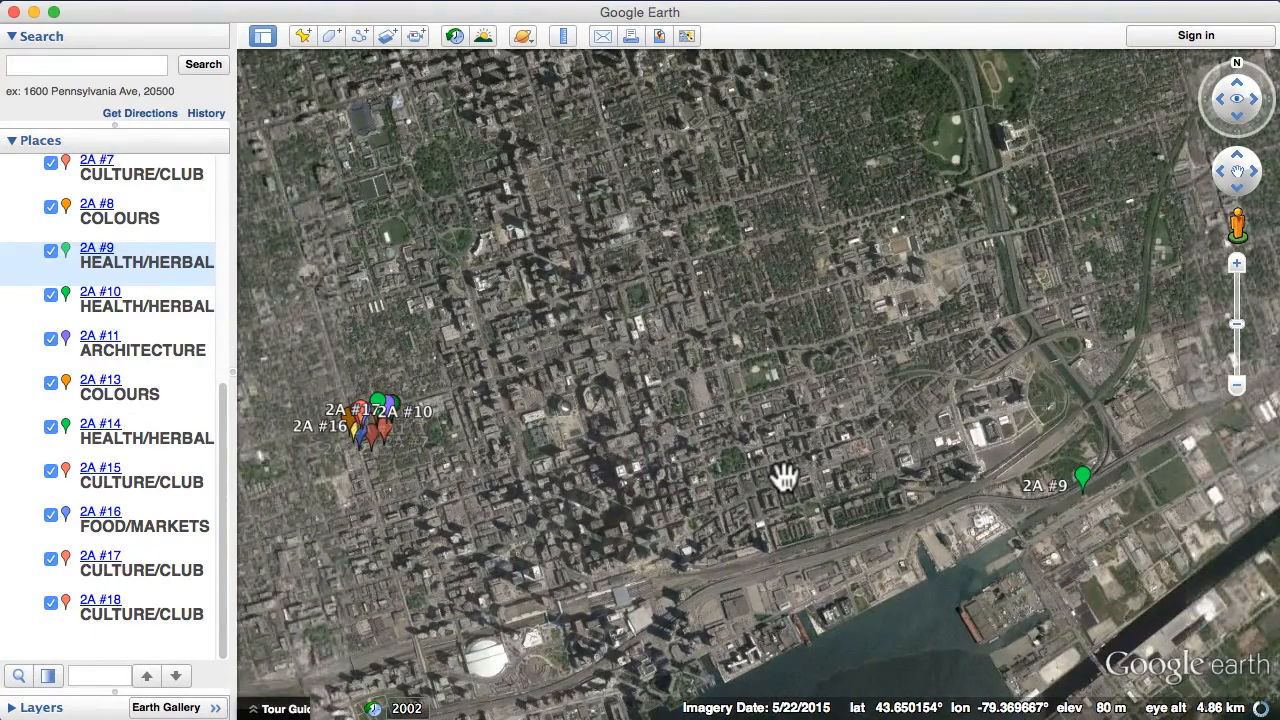
right_click(1084, 484)
left_click(735, 381)
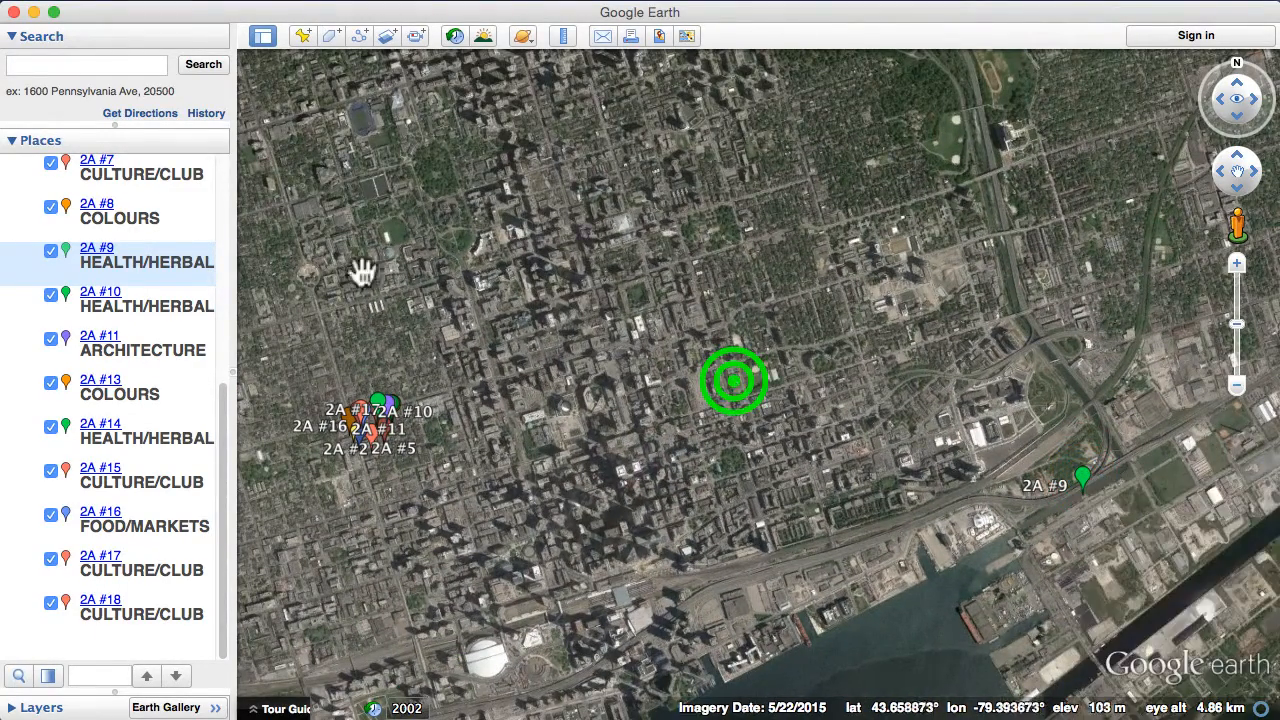
- Relocate placemark 2A #9 to just north of the team's placemark cluster, at about 43.6544°, -79.3971°
right_click(106, 253)
left_click(177, 537)
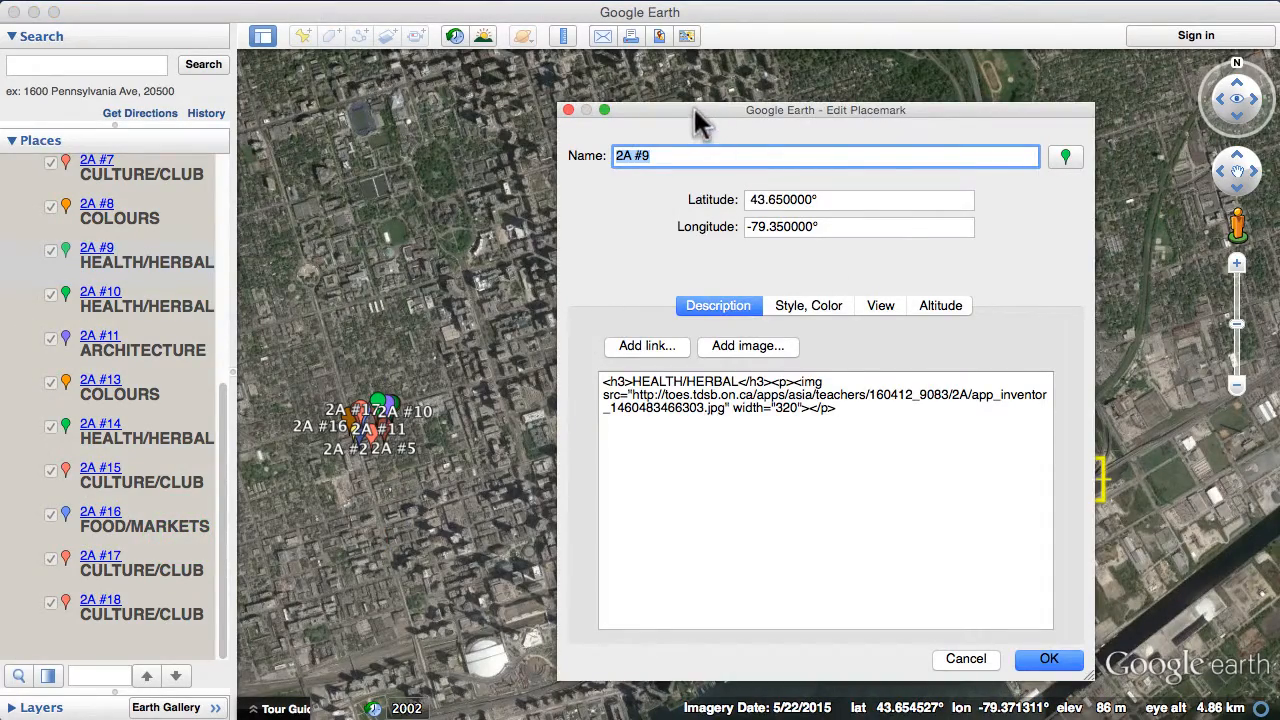
left_click_drag(697, 110, 607, 648)
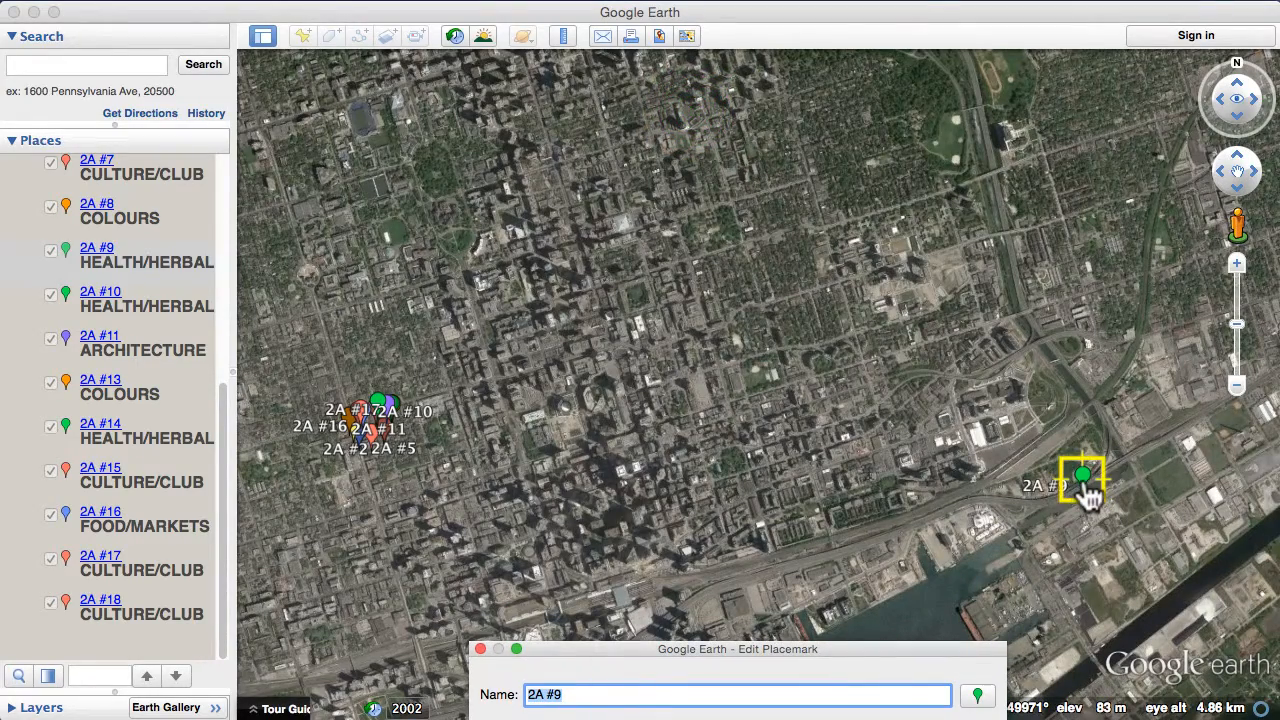
left_click_drag(1086, 492, 371, 404)
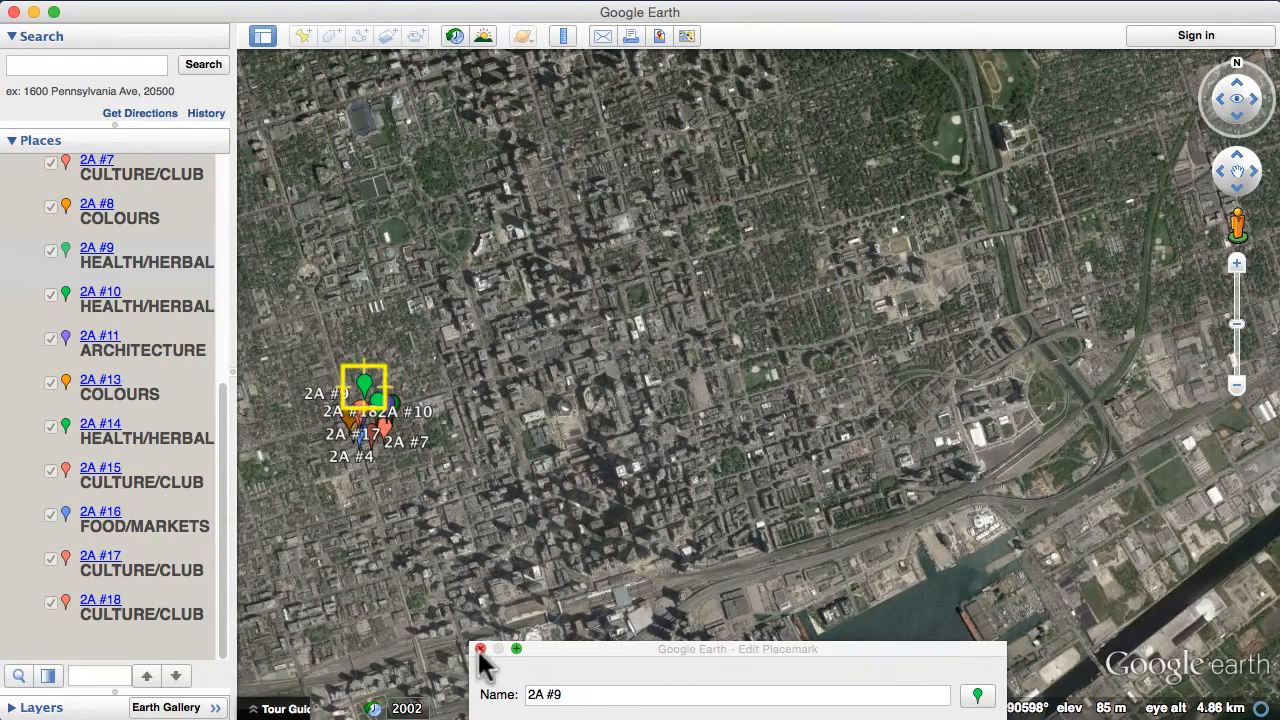
left_click_drag(600, 652, 594, 100)
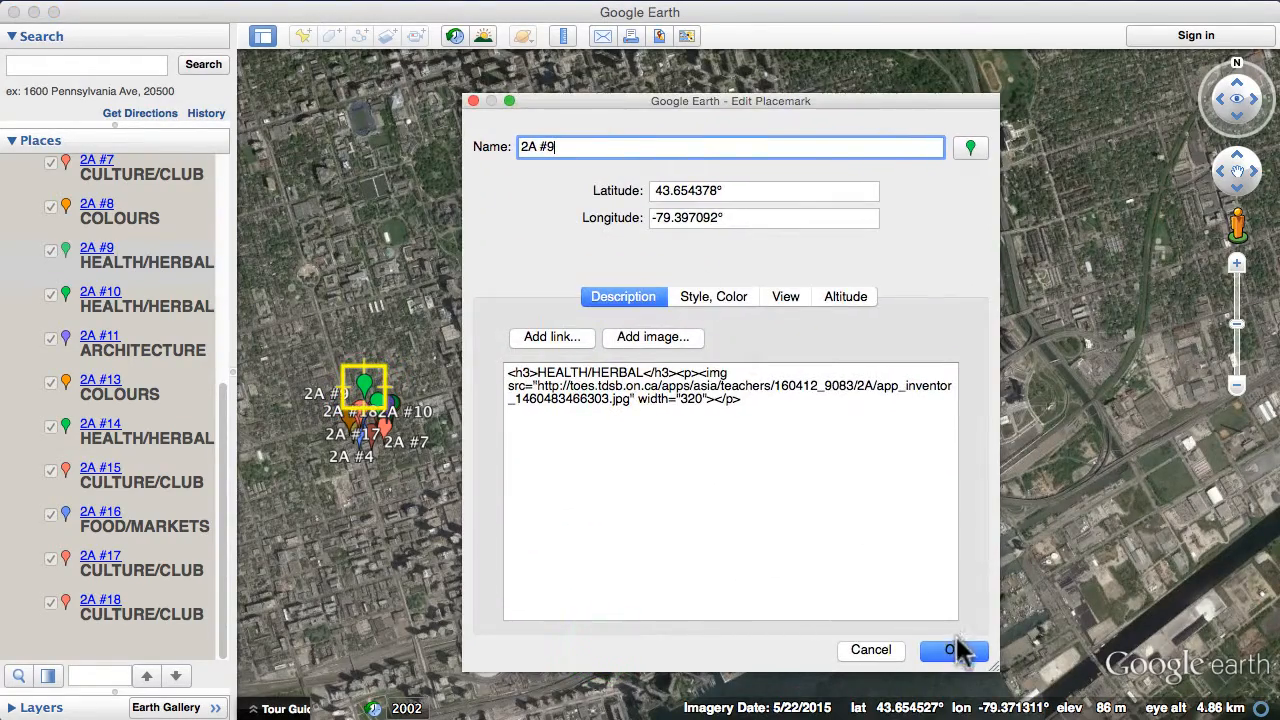
left_click(955, 650)
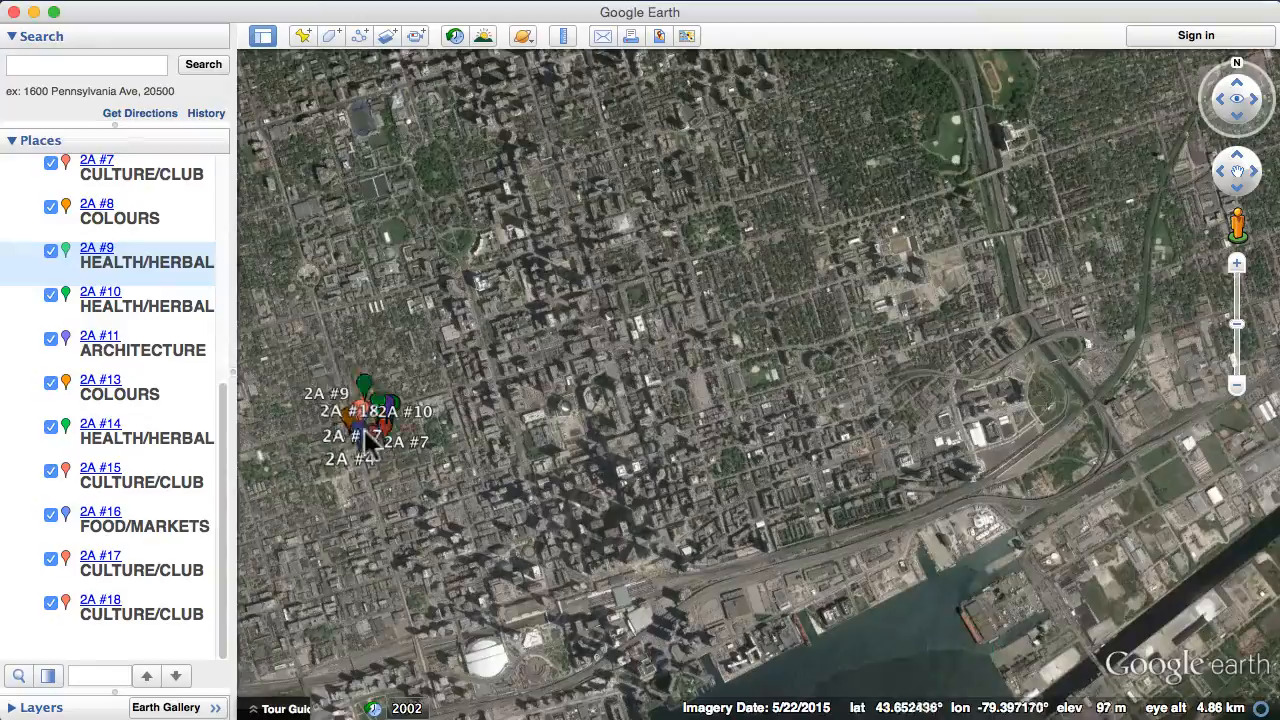
- View placemark 2A #9's photo balloon at its new location, close it and look at the nearby buildings
scroll(366, 434, "up", 4)
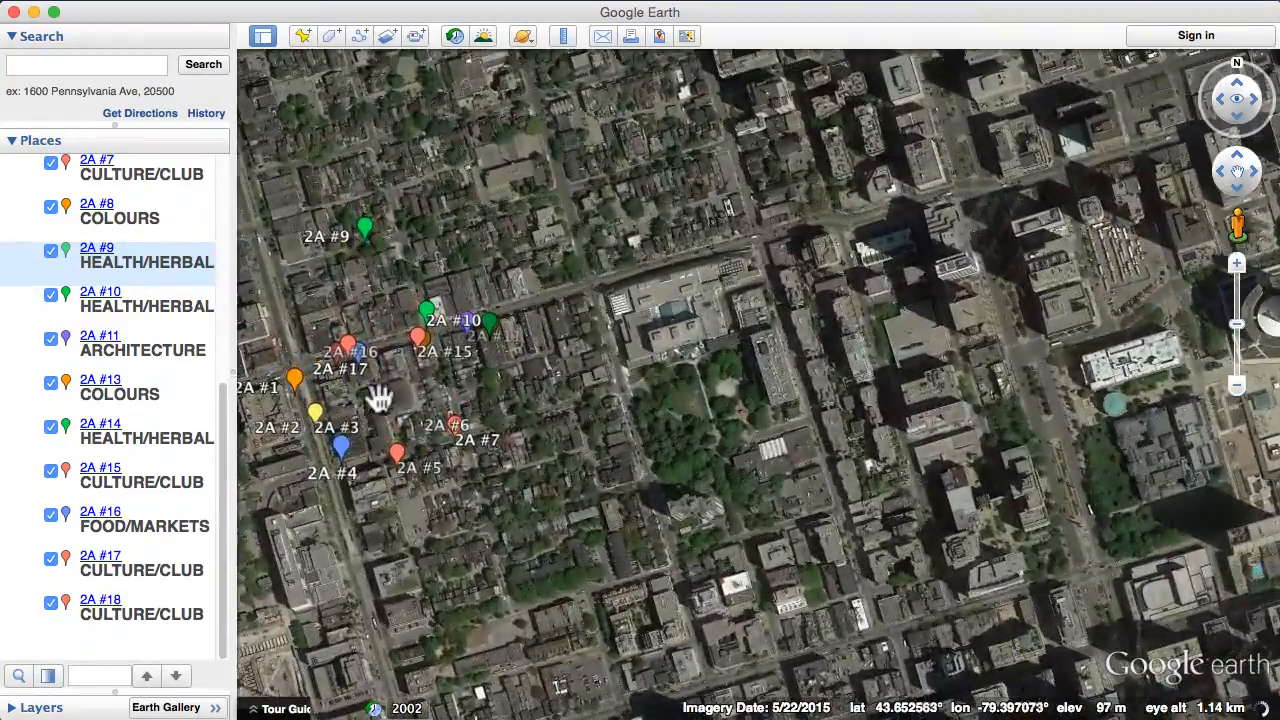
left_click_drag(368, 408, 792, 470)
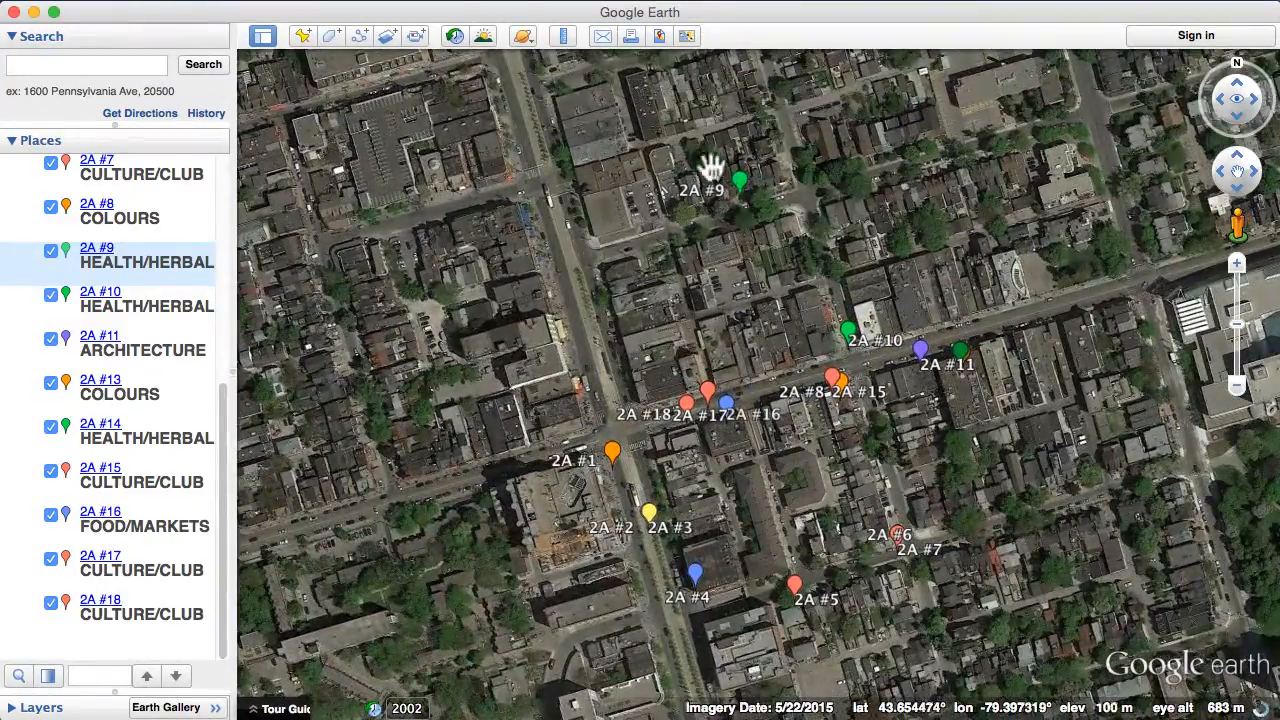
left_click(739, 184)
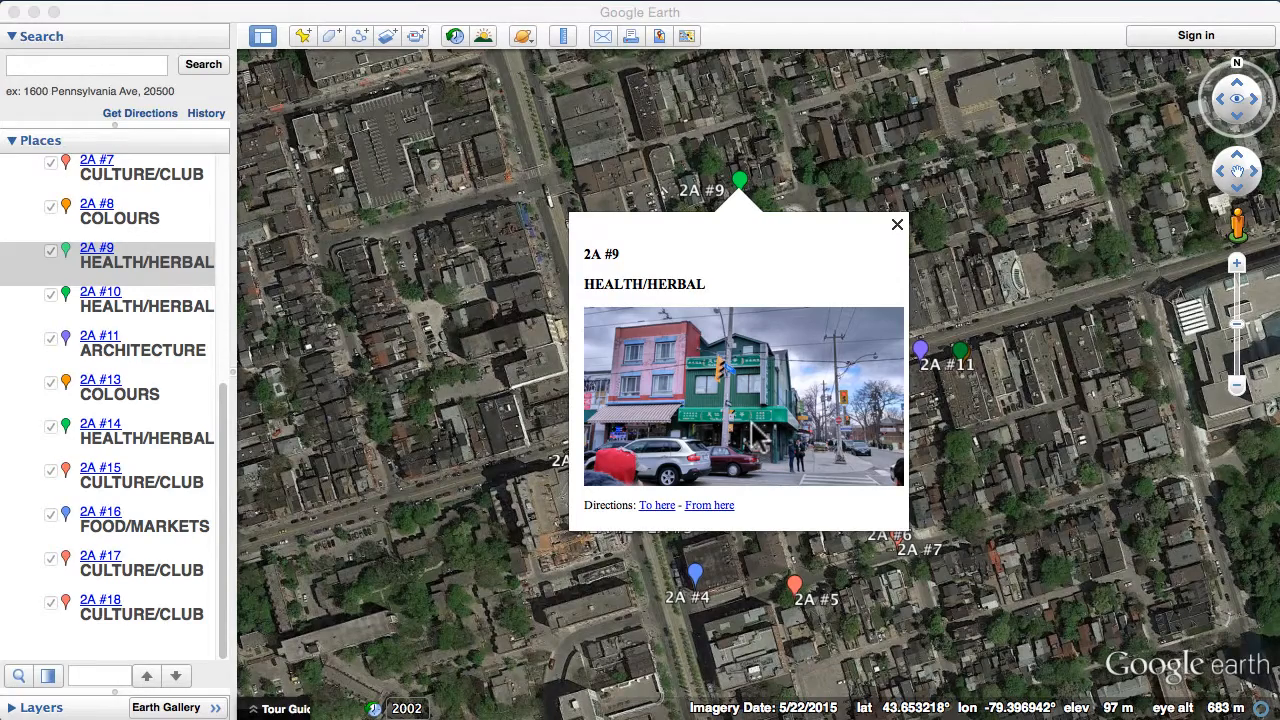
left_click(897, 225)
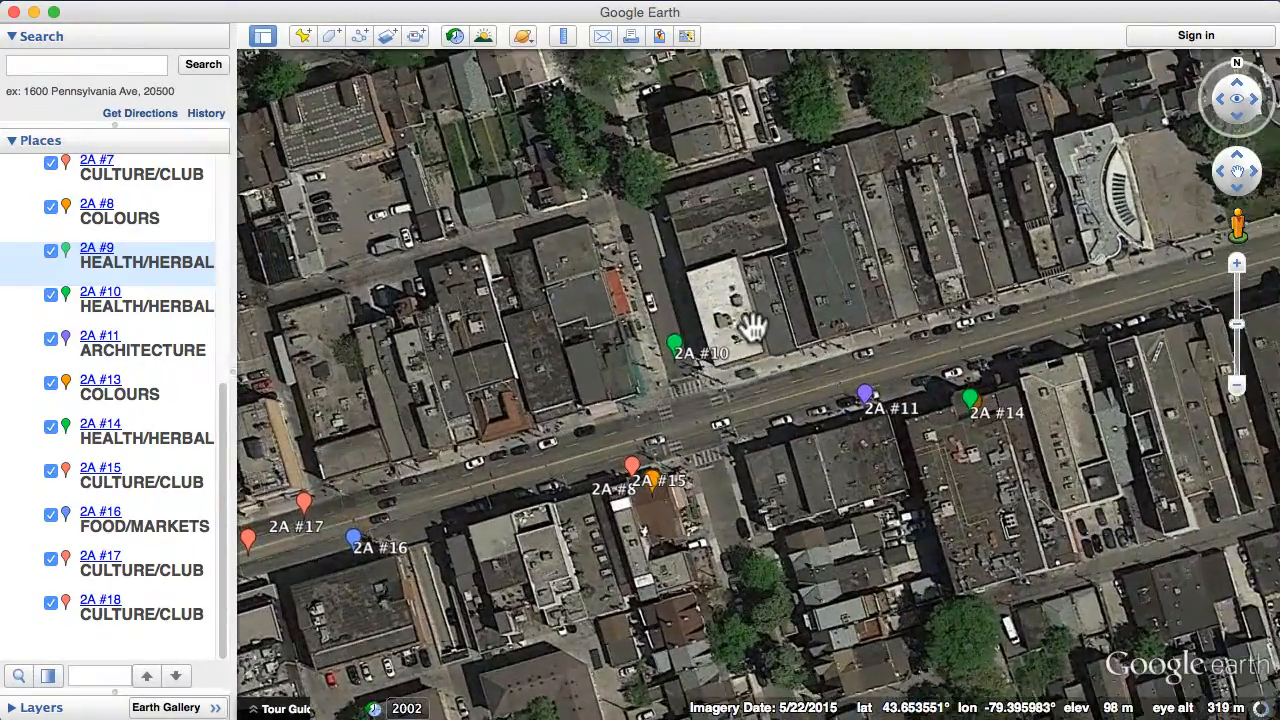
double_click(757, 323)
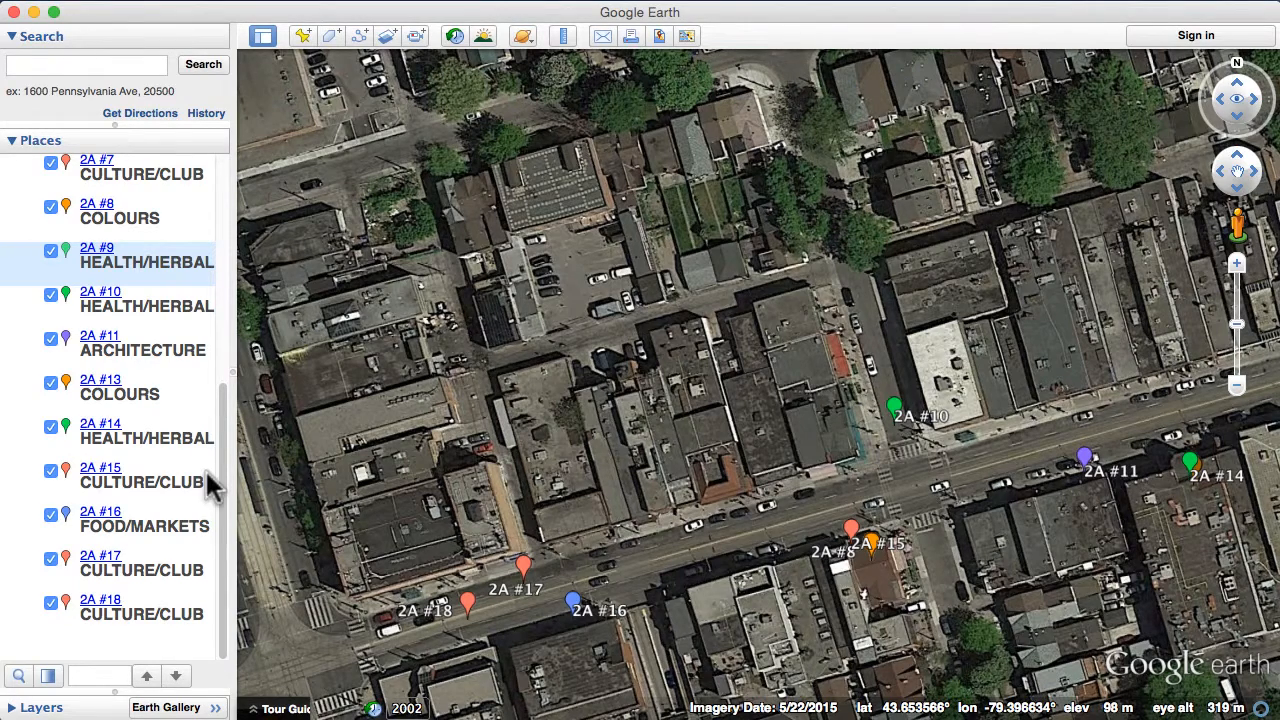
- Turn on the Roads layer so street names show on the map, and collapse the layer list
left_click(12, 707)
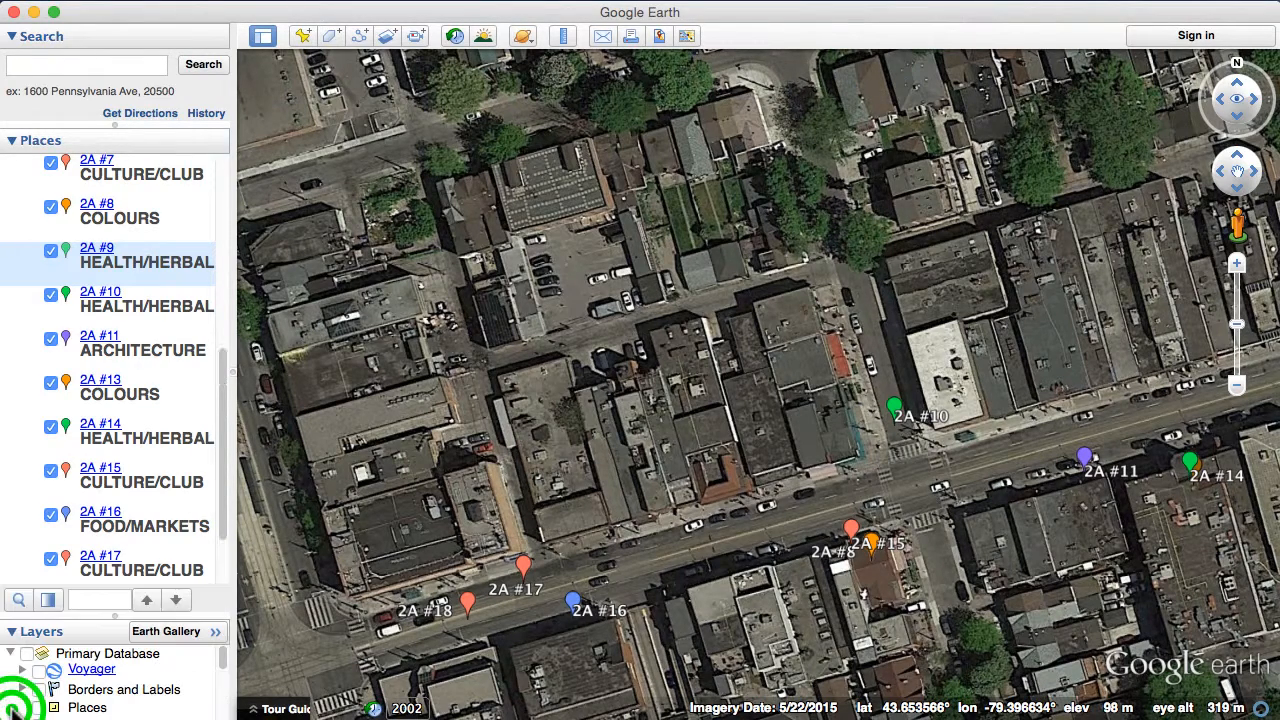
left_click(224, 670)
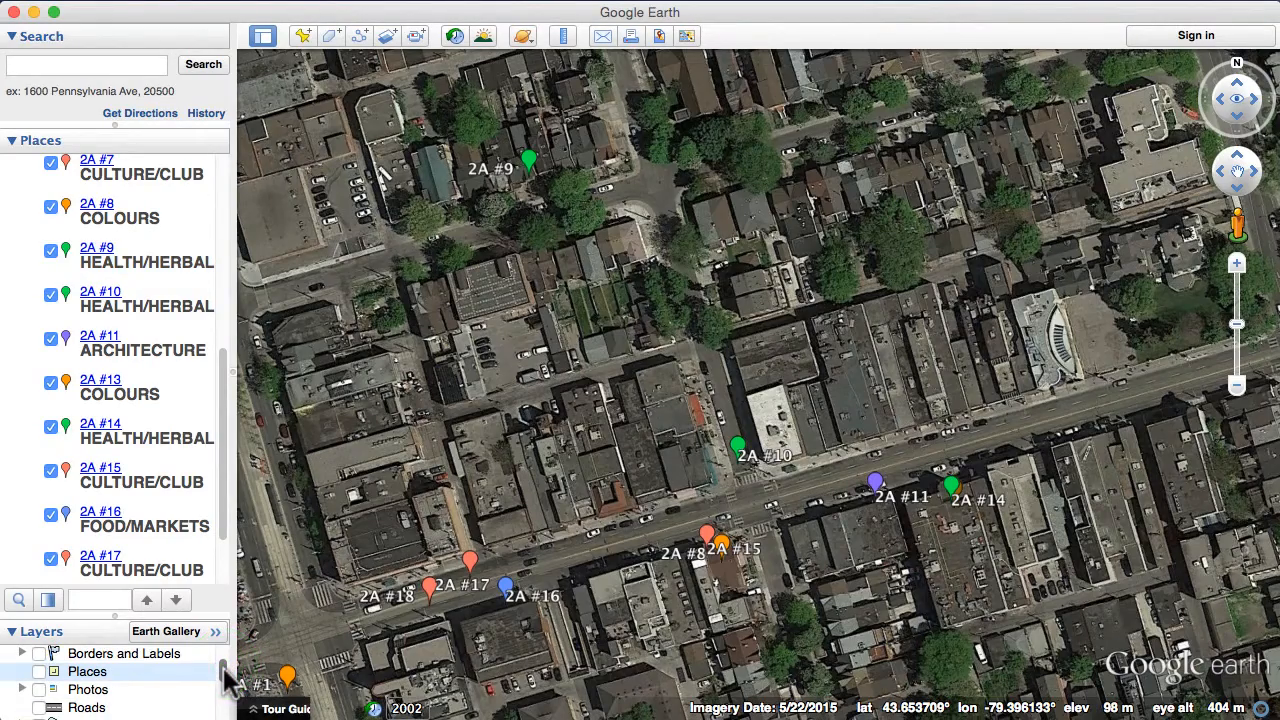
left_click(38, 707)
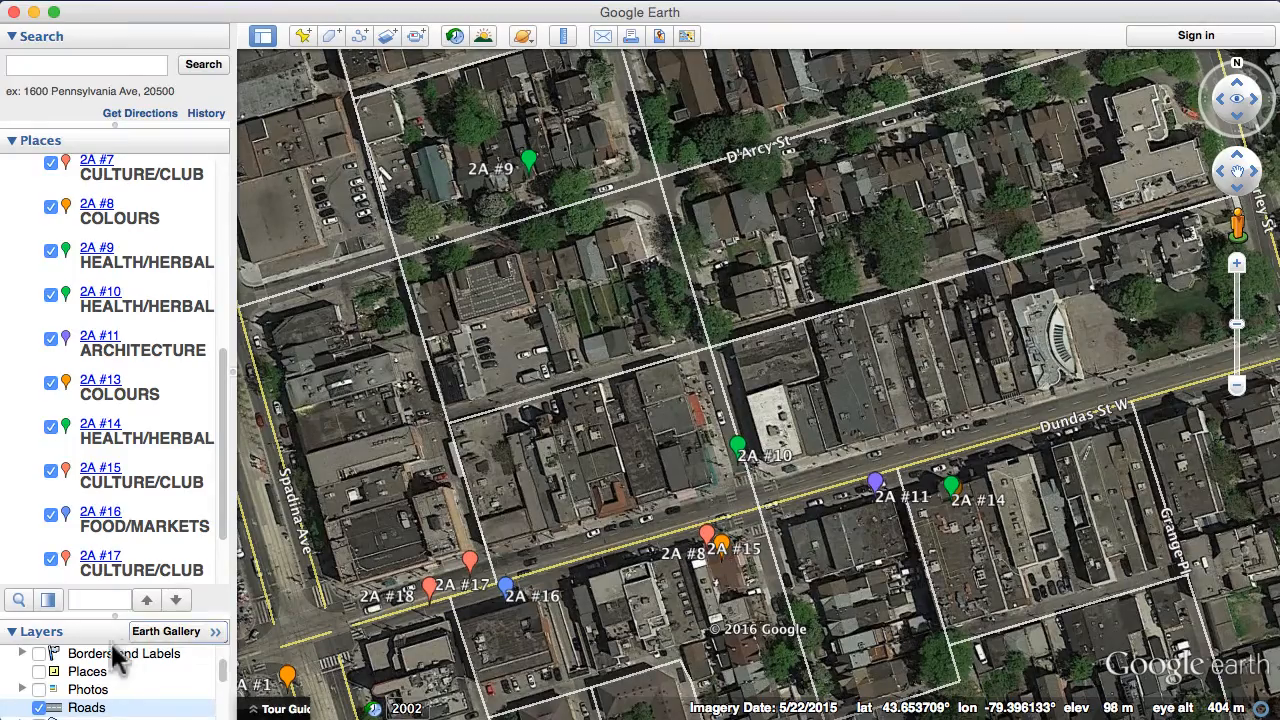
left_click(13, 632)
- Examine the streets around Spadina Ave and Dundas St W to locate the corner shown in 2A #9's photo
scroll(766, 429, "down", 2)
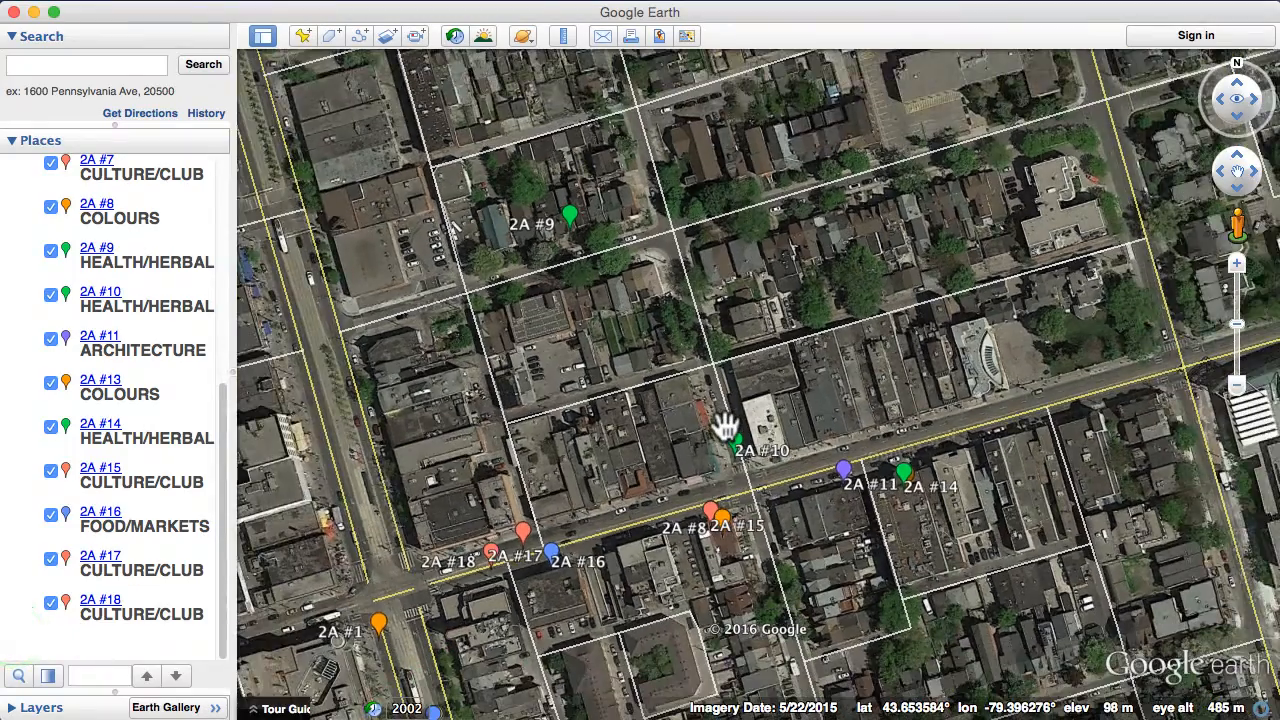
scroll(726, 425, "down", 2)
scroll(726, 425, "down", 2)
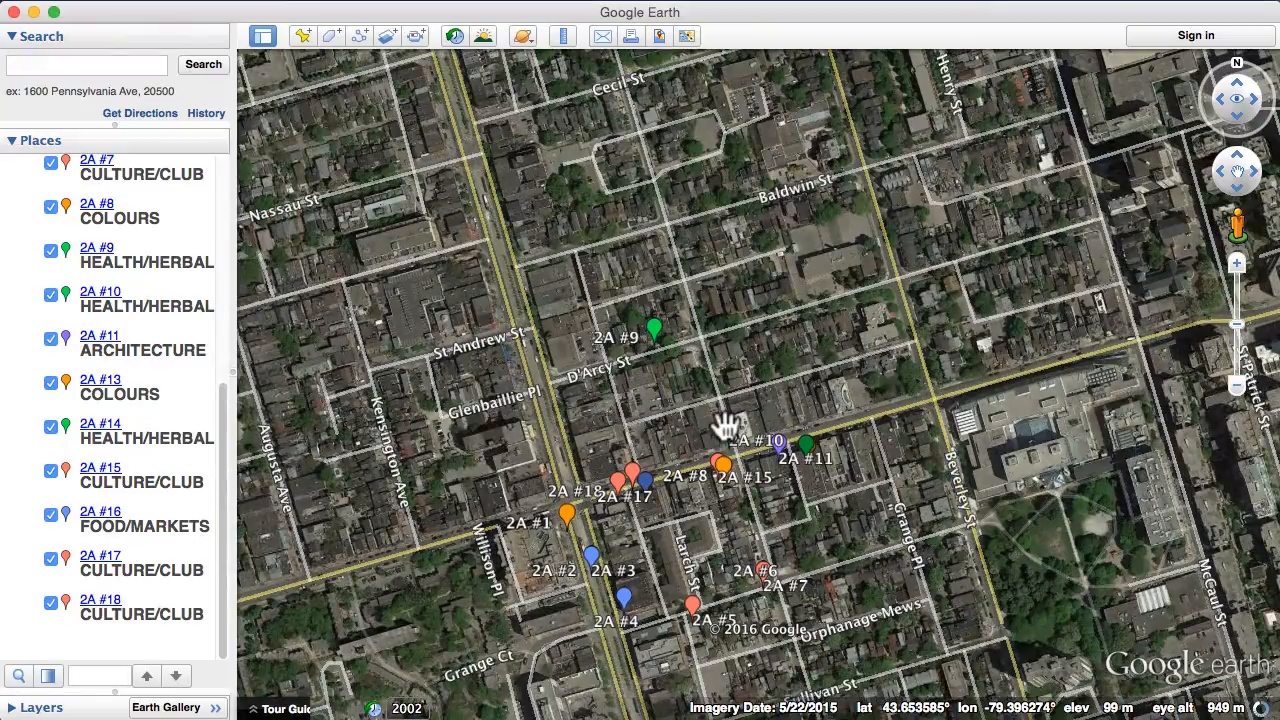
scroll(726, 425, "up", 5)
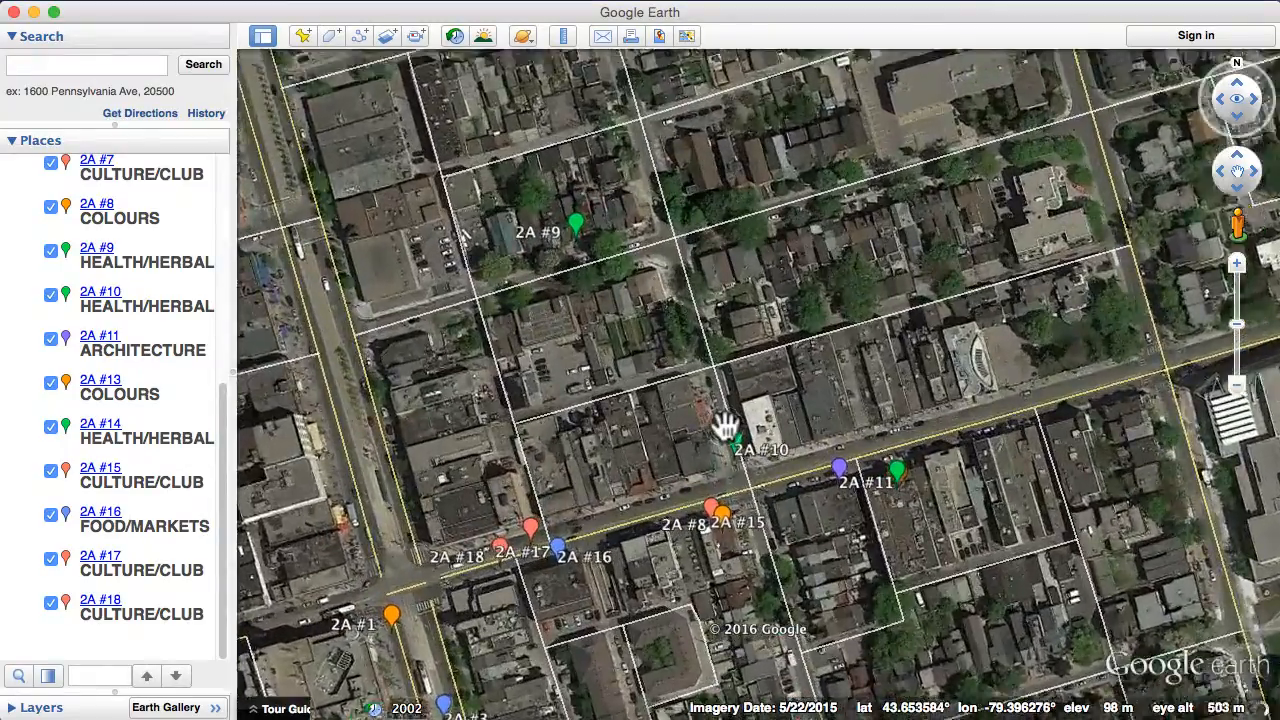
scroll(726, 425, "up", 2)
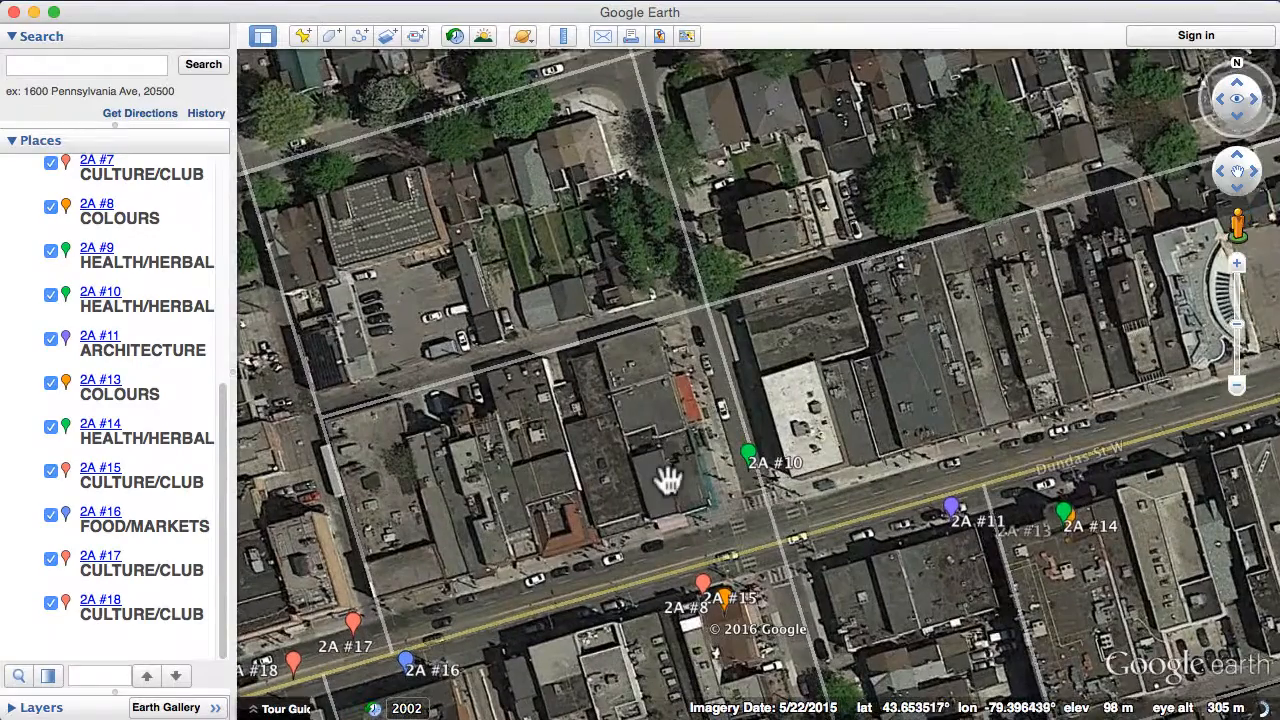
double_click(670, 479)
left_click_drag(680, 340, 849, 286)
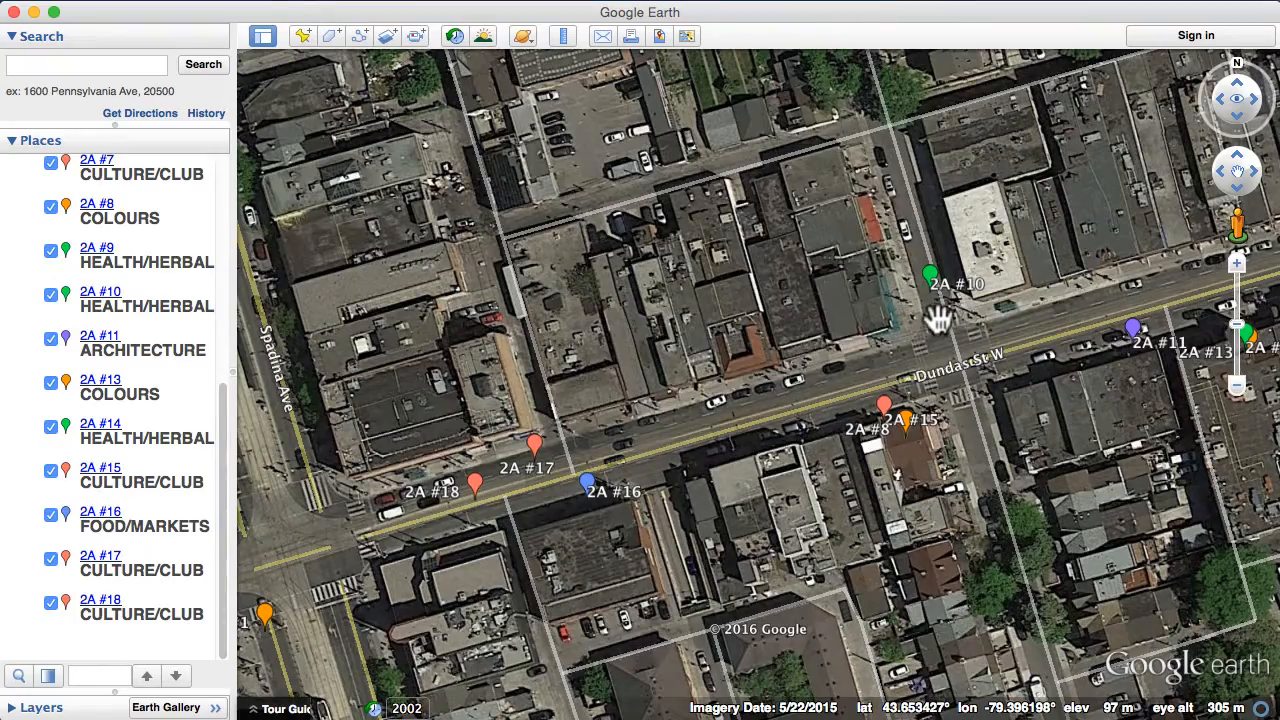
left_click_drag(829, 272, 803, 343)
scroll(805, 343, "down", 3)
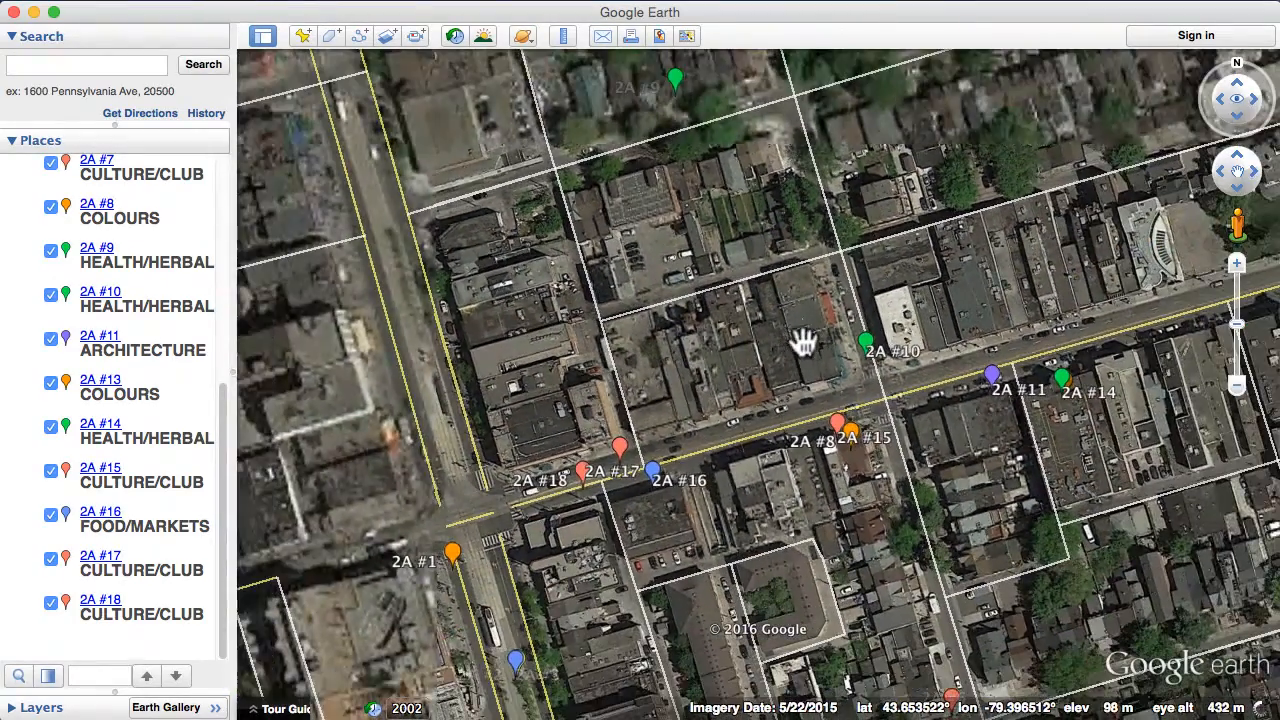
- Move placemark 2A #9 to the street corner on the south side of Dundas St W, beside 2A #8 and 2A #15
left_click(676, 80)
left_click(737, 336)
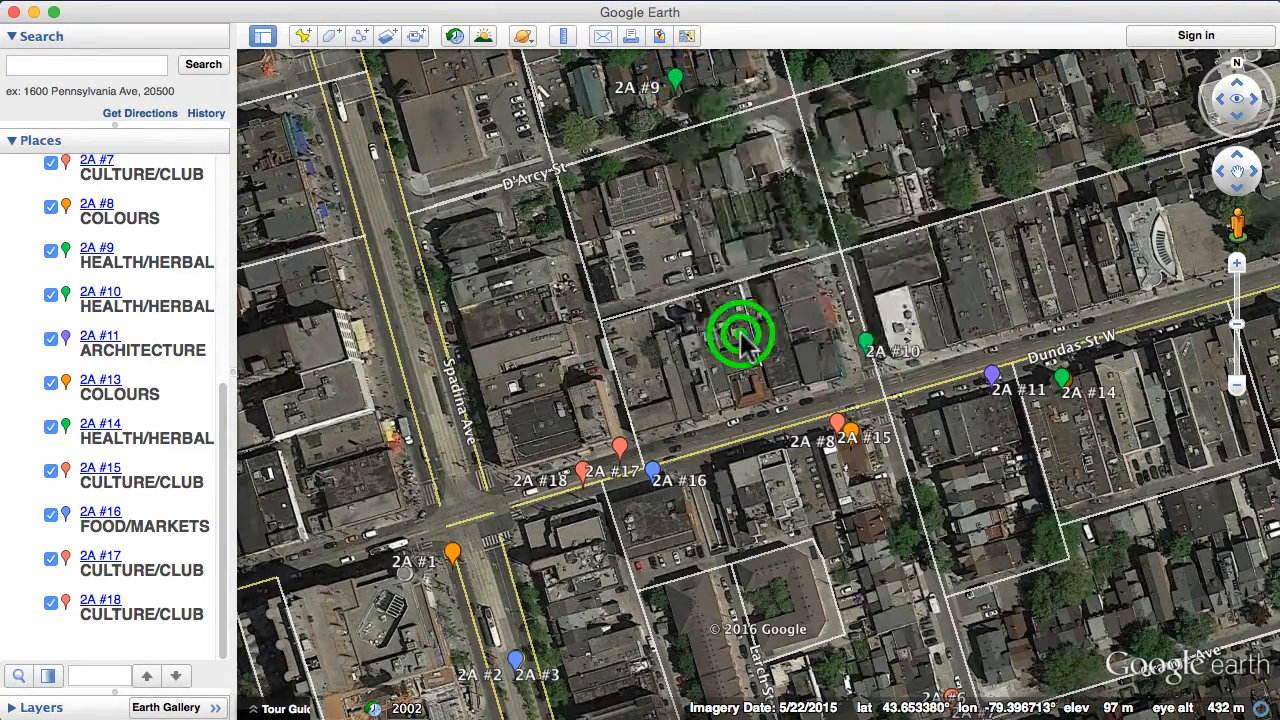
left_click_drag(694, 100, 1279, 108)
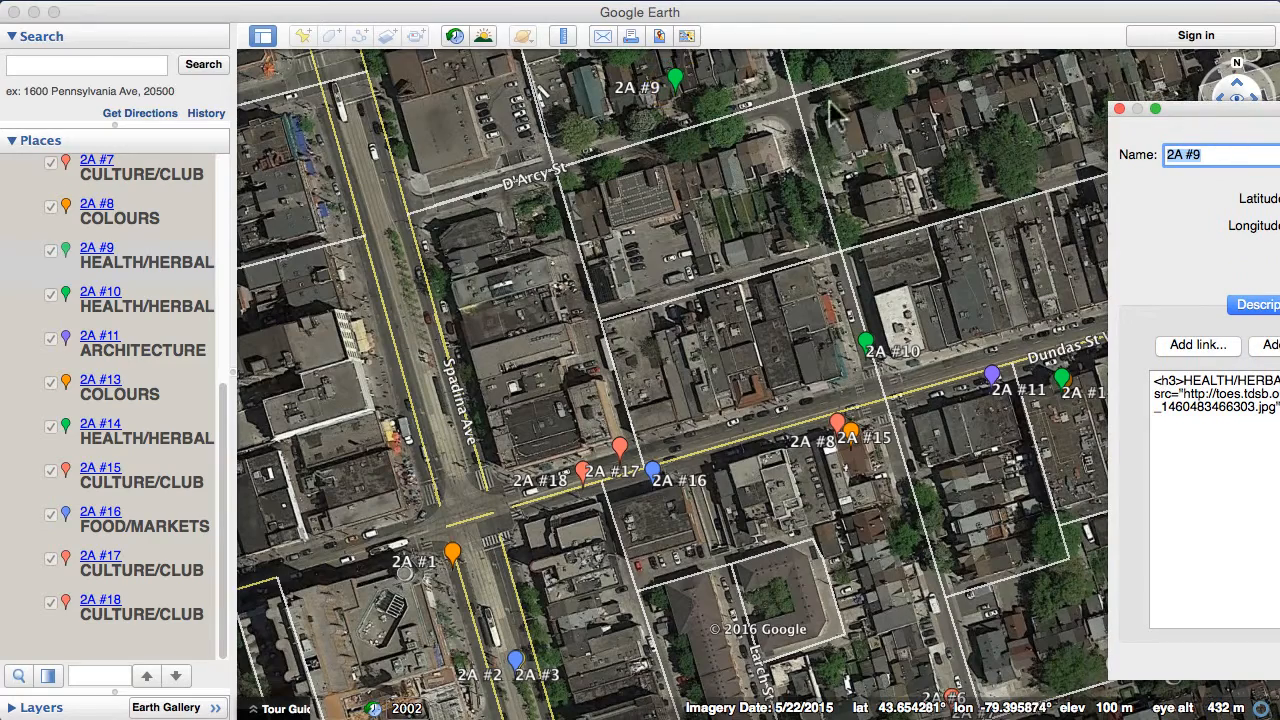
left_click_drag(680, 95, 873, 430)
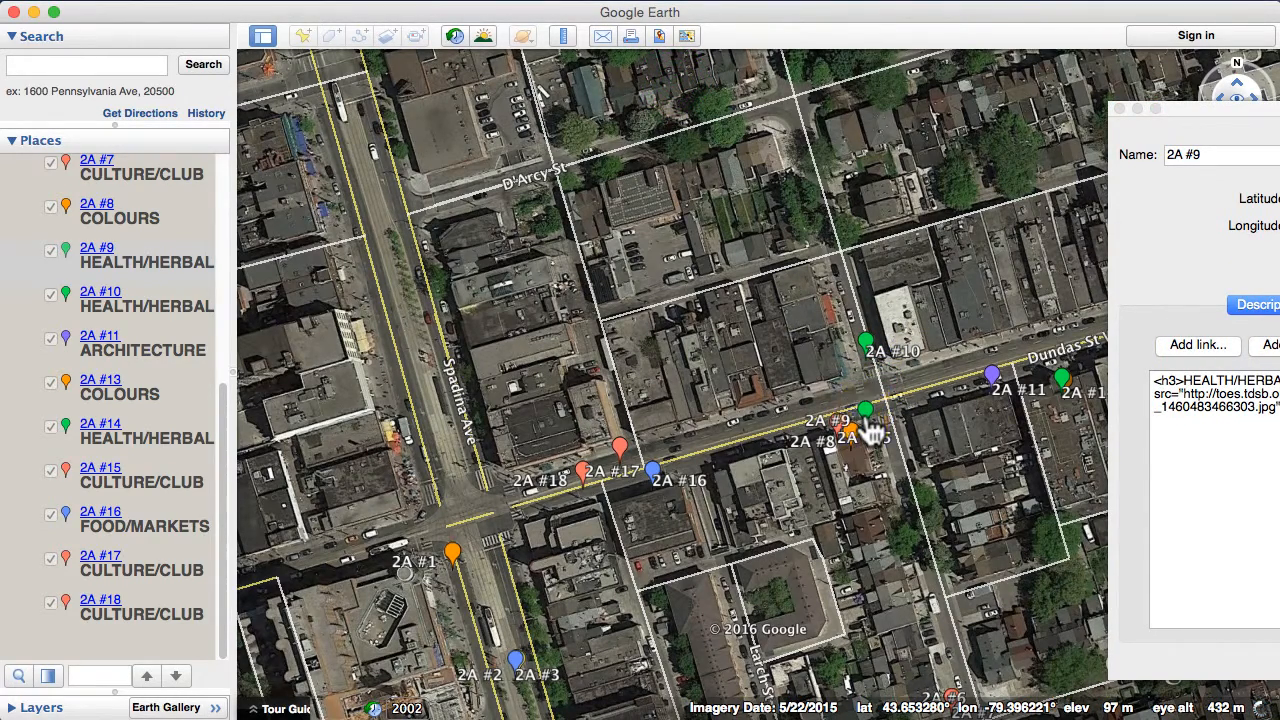
key("Return")
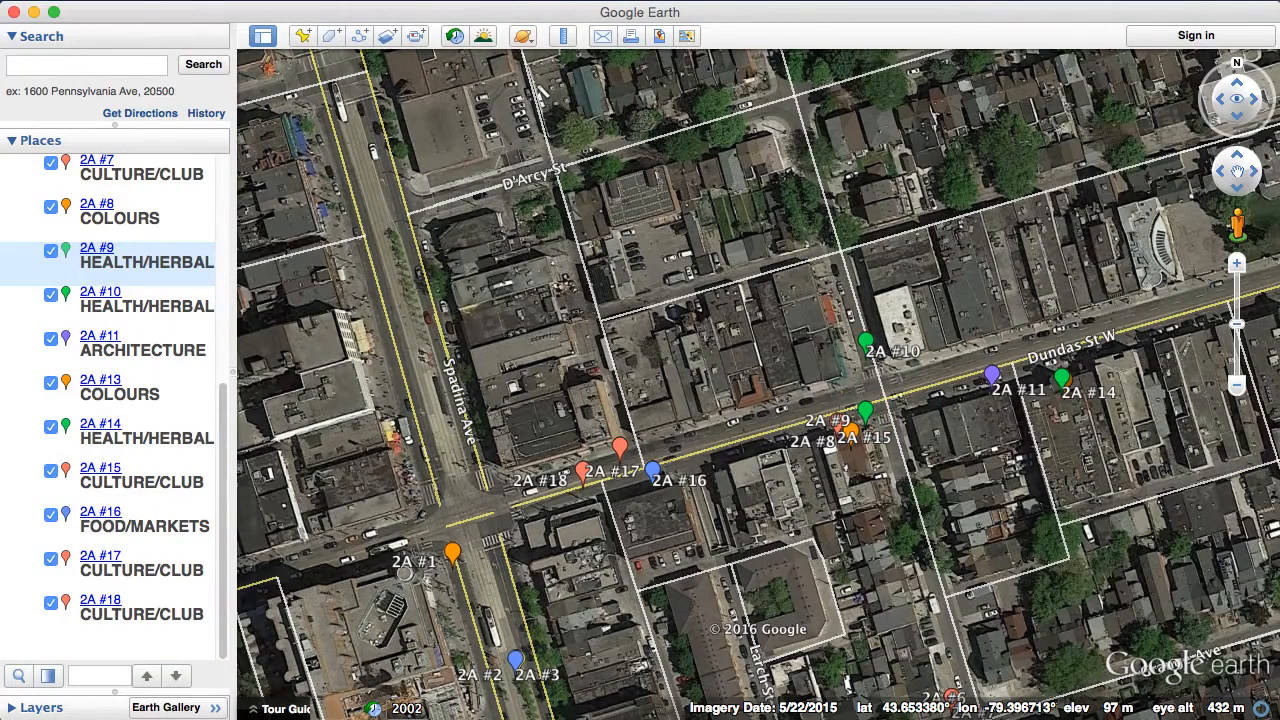
left_click(1012, 456)
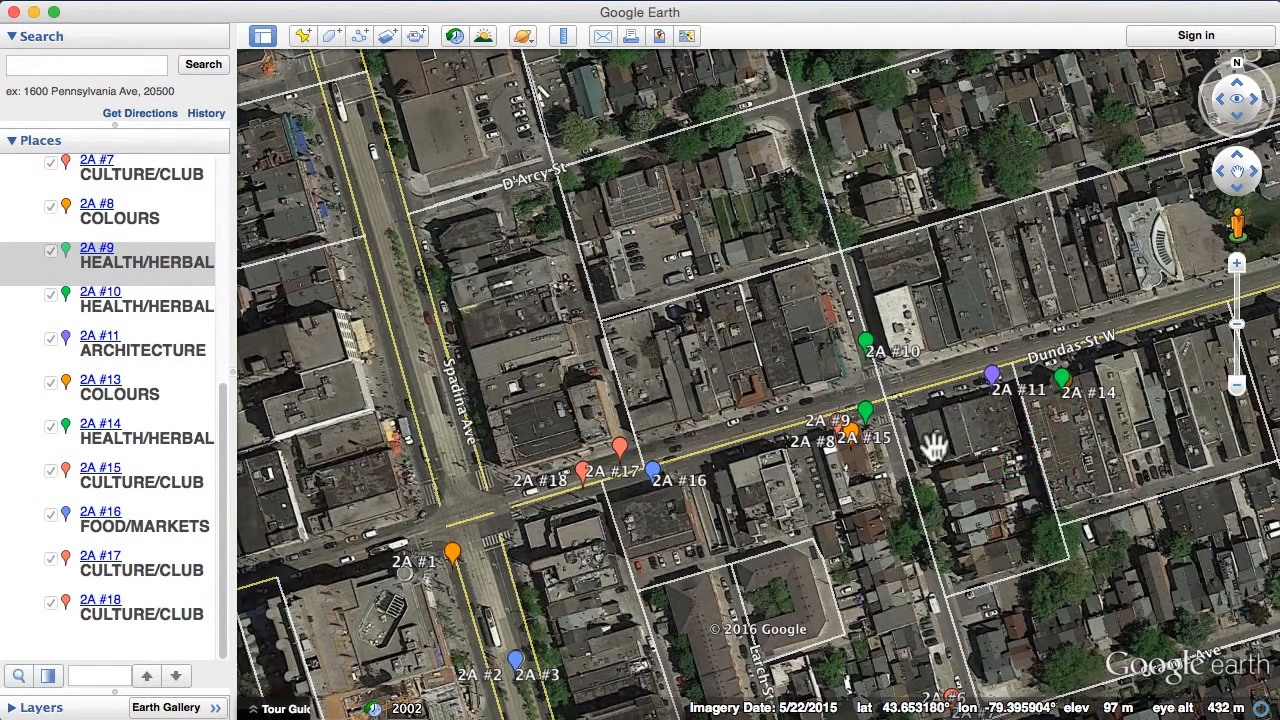
- Check the position of 2A #9 beside its neighbours, view placemark 2A #15's photo balloon and close it
scroll(933, 447, "up", 5)
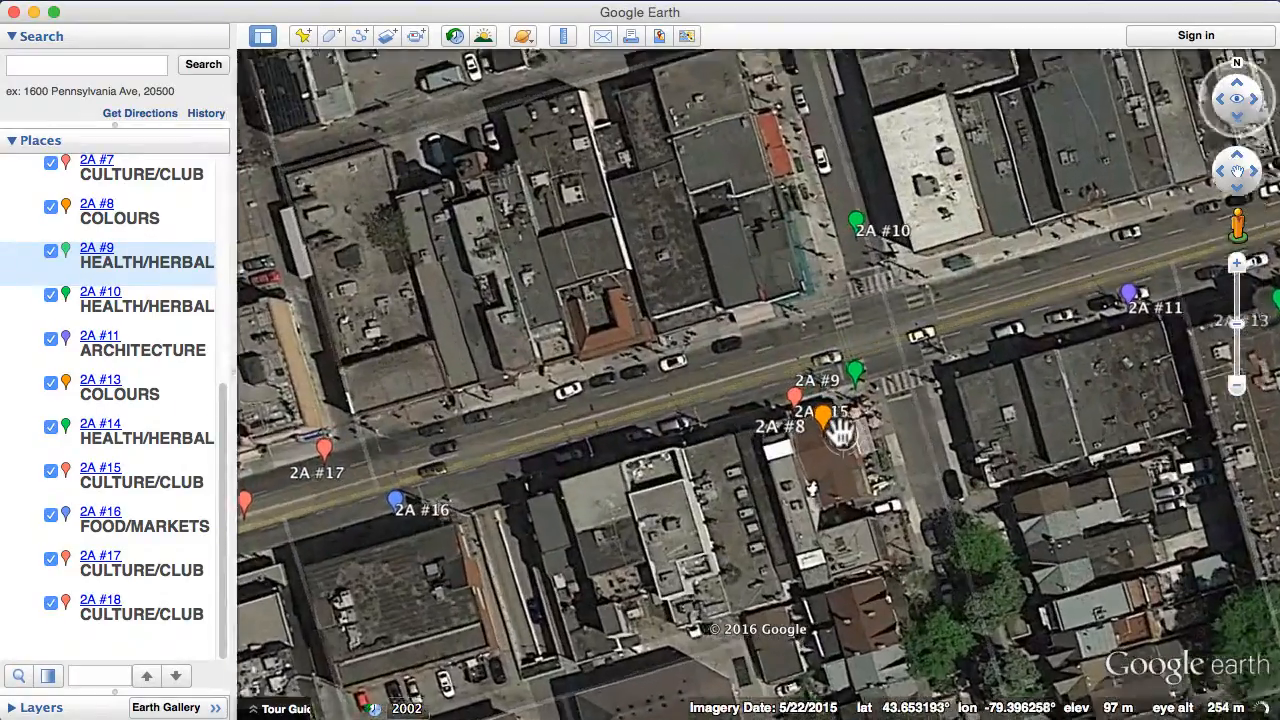
scroll(835, 428, "up", 3)
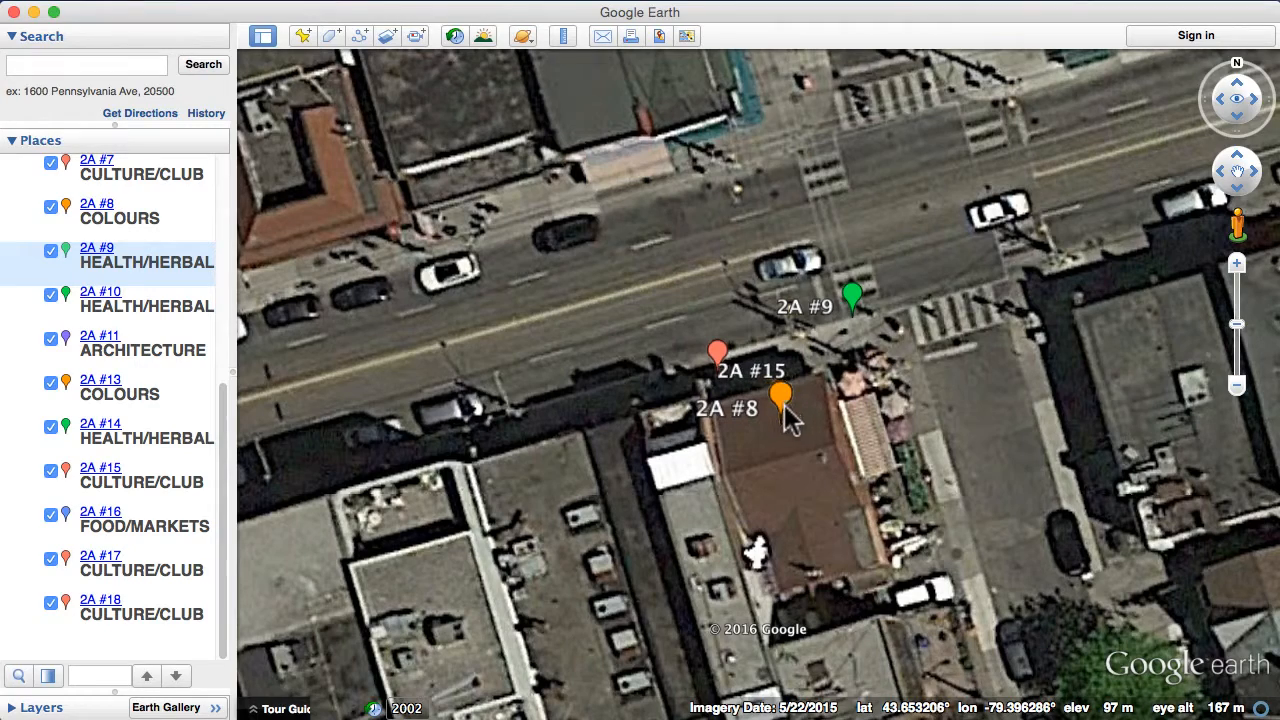
left_click_drag(820, 429, 820, 476)
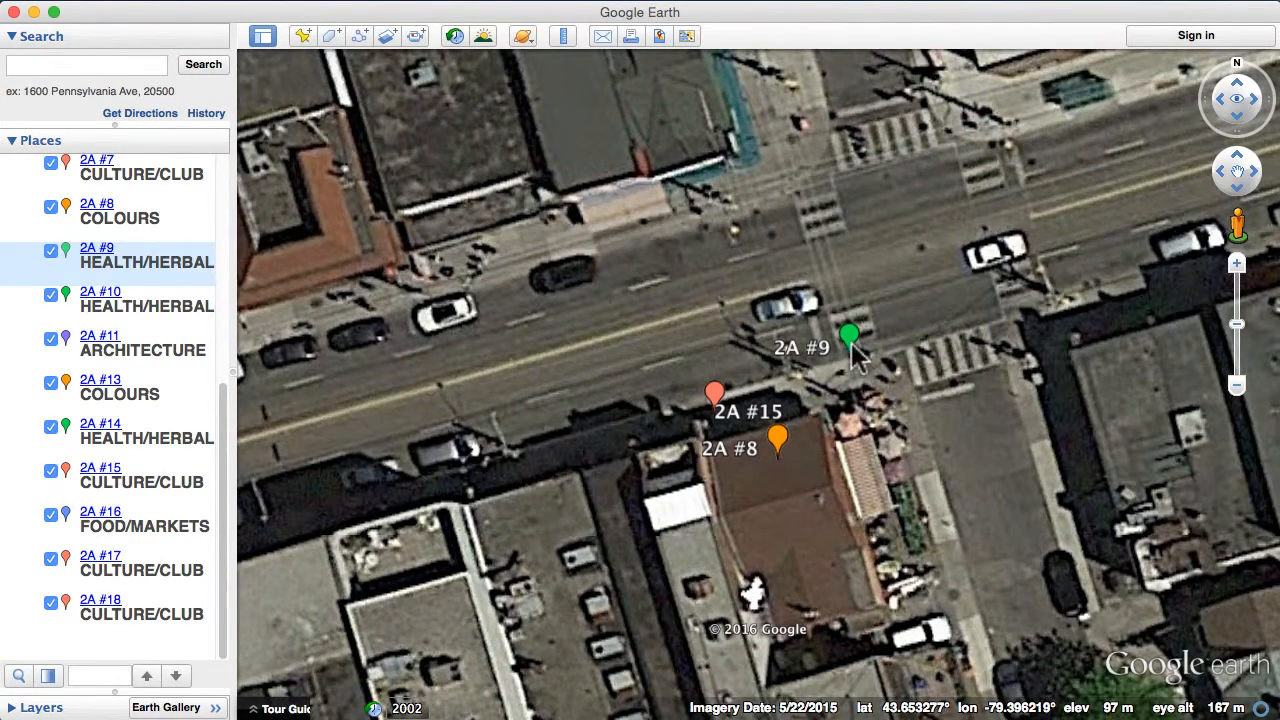
left_click(712, 391)
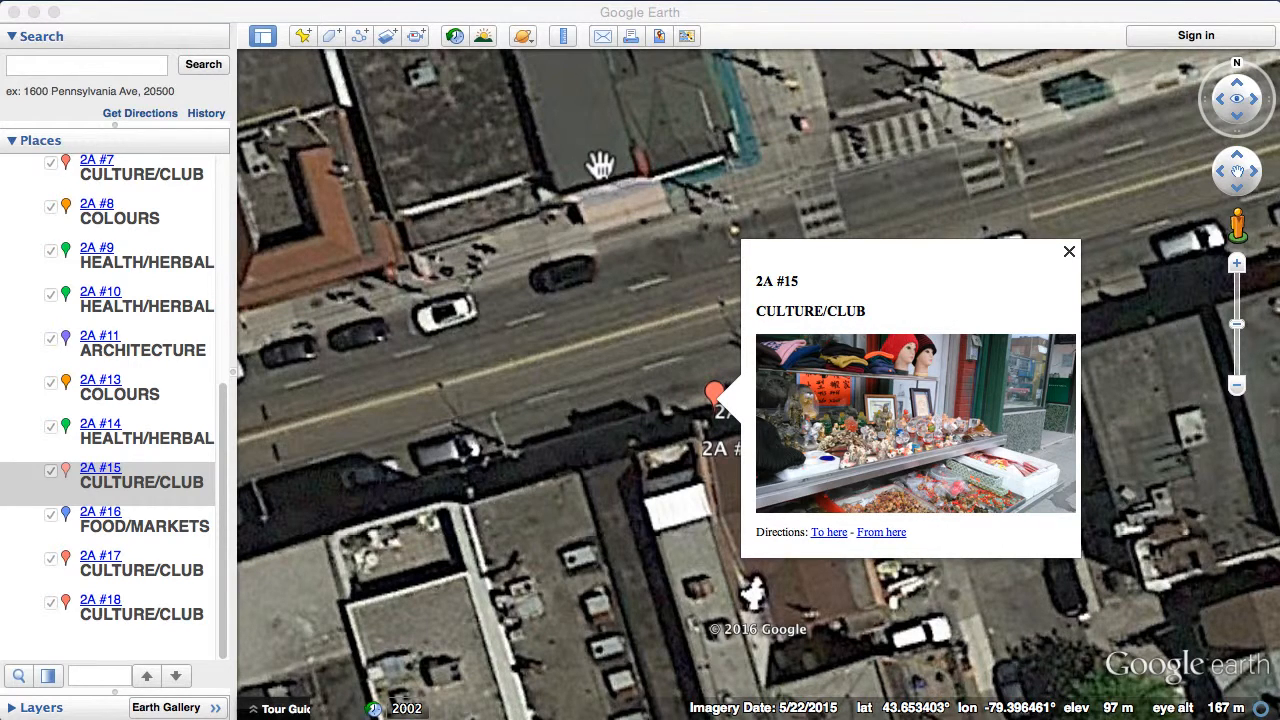
left_click(1069, 251)
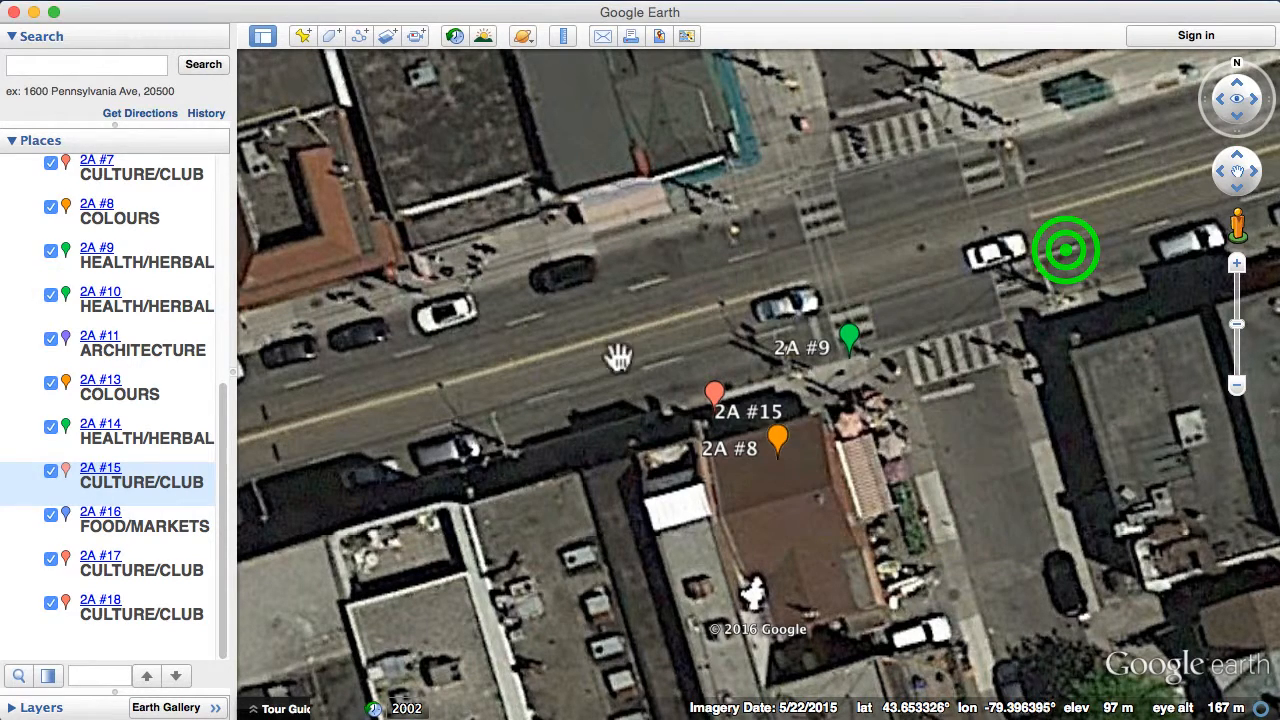
- Move placemark 2A #15 across Dundas St W to the north sidewalk, at about 43.65337°, -79.39643°
right_click(713, 392)
left_click(777, 651)
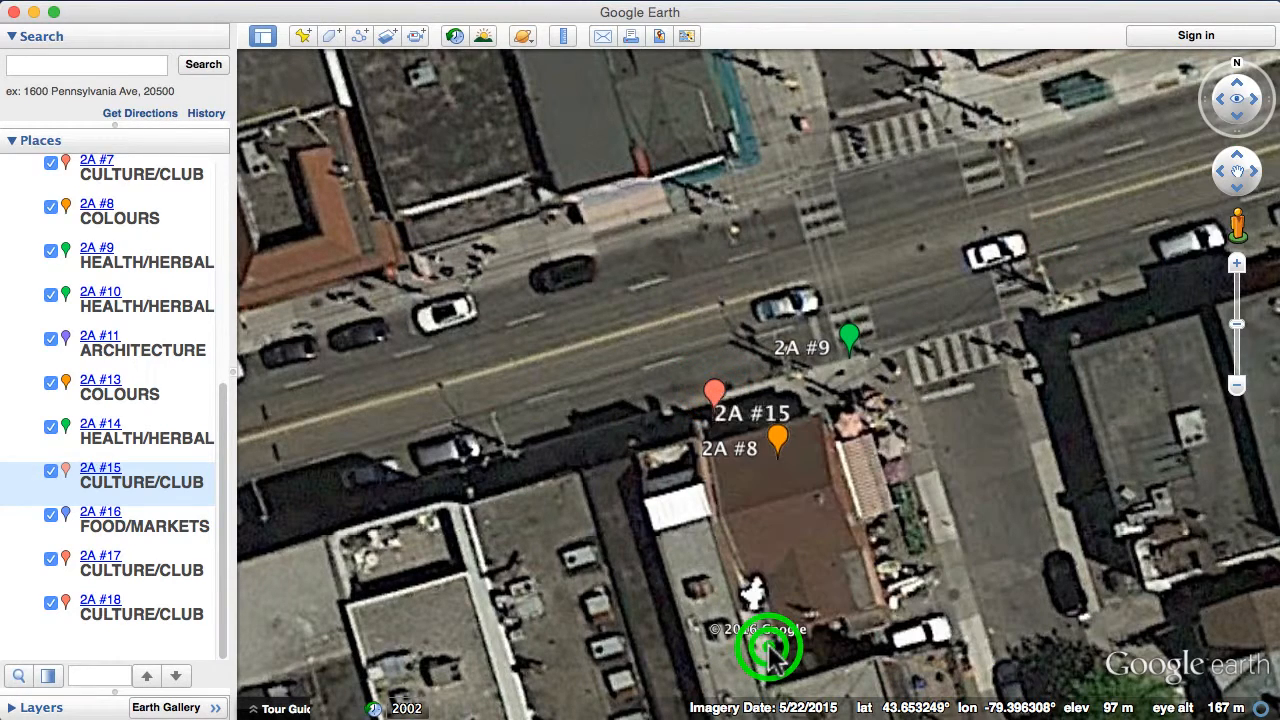
left_click_drag(714, 392, 638, 230)
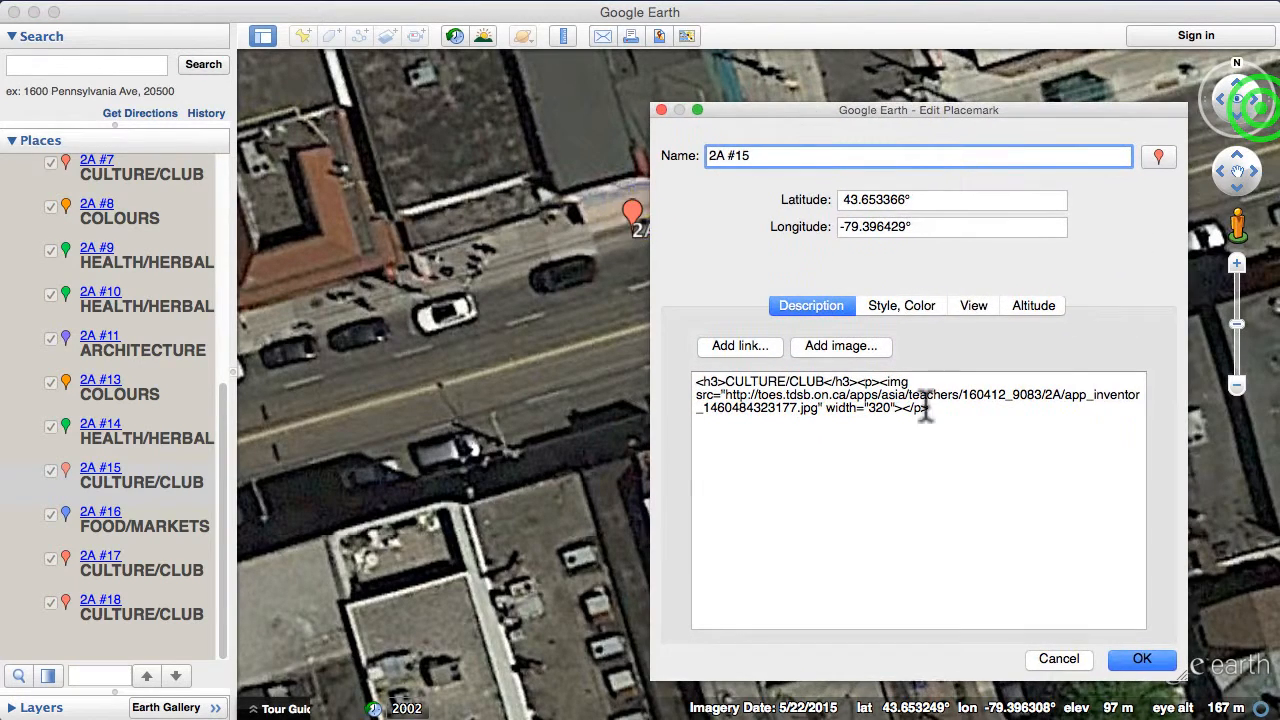
left_click(1145, 658)
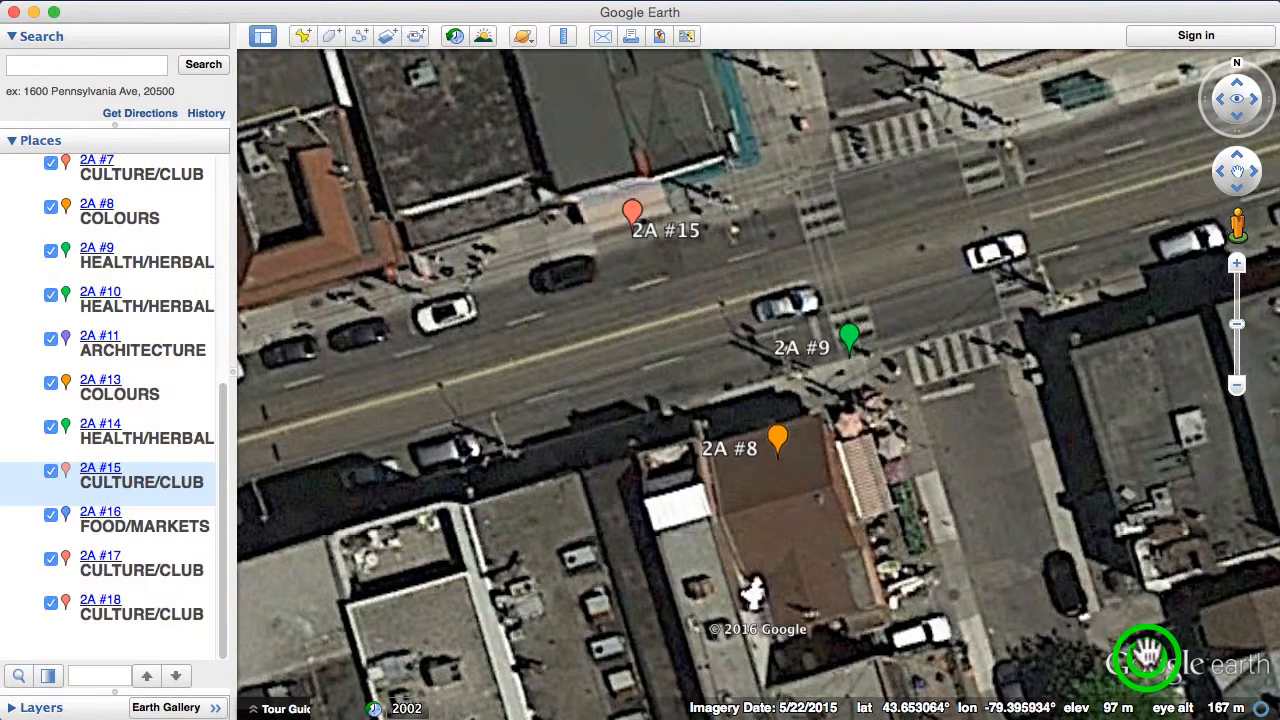
- Check placemark 2A #8's photo and move the placemark off the roof to the street corner just south of 2A #9
left_click(781, 441)
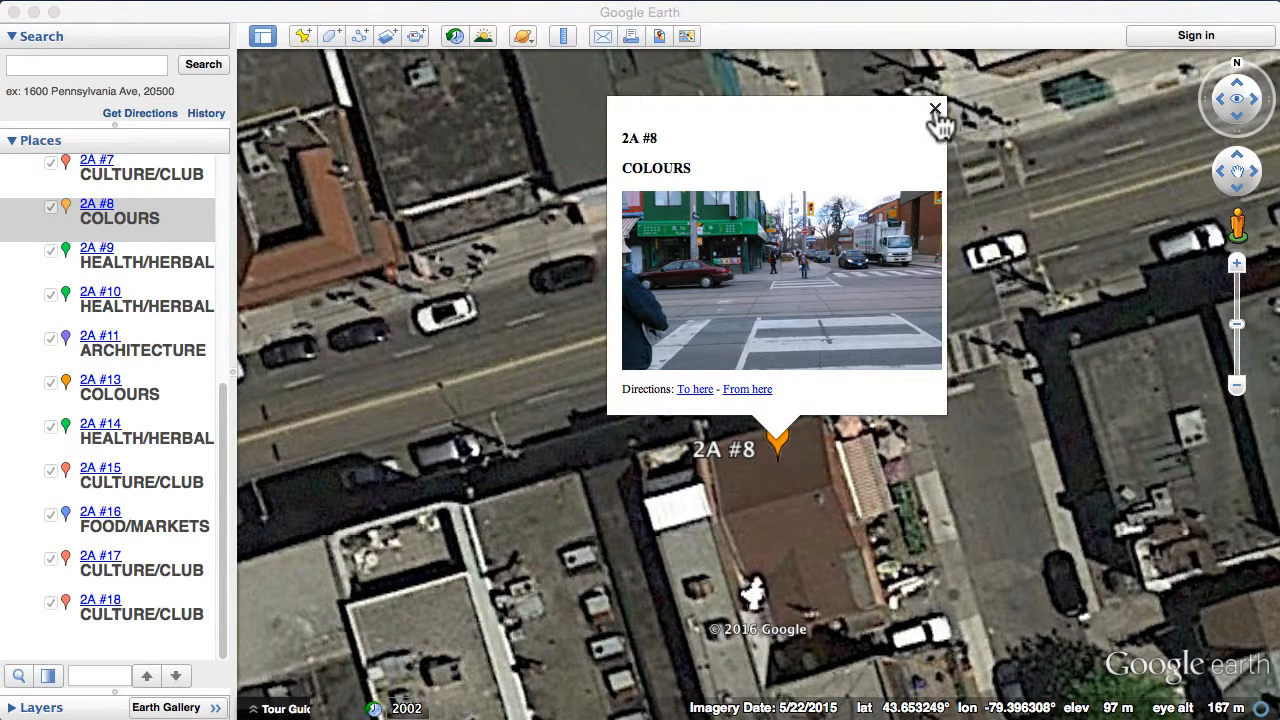
left_click(935, 110)
right_click(779, 438)
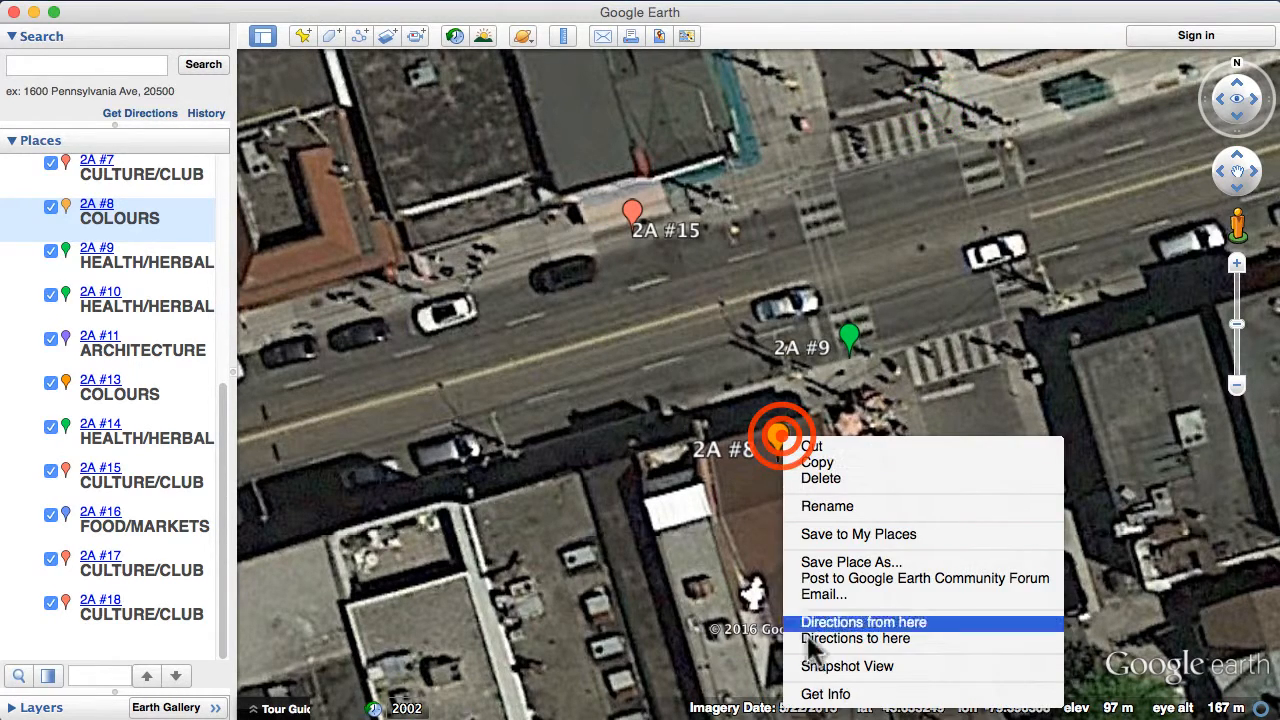
left_click(818, 692)
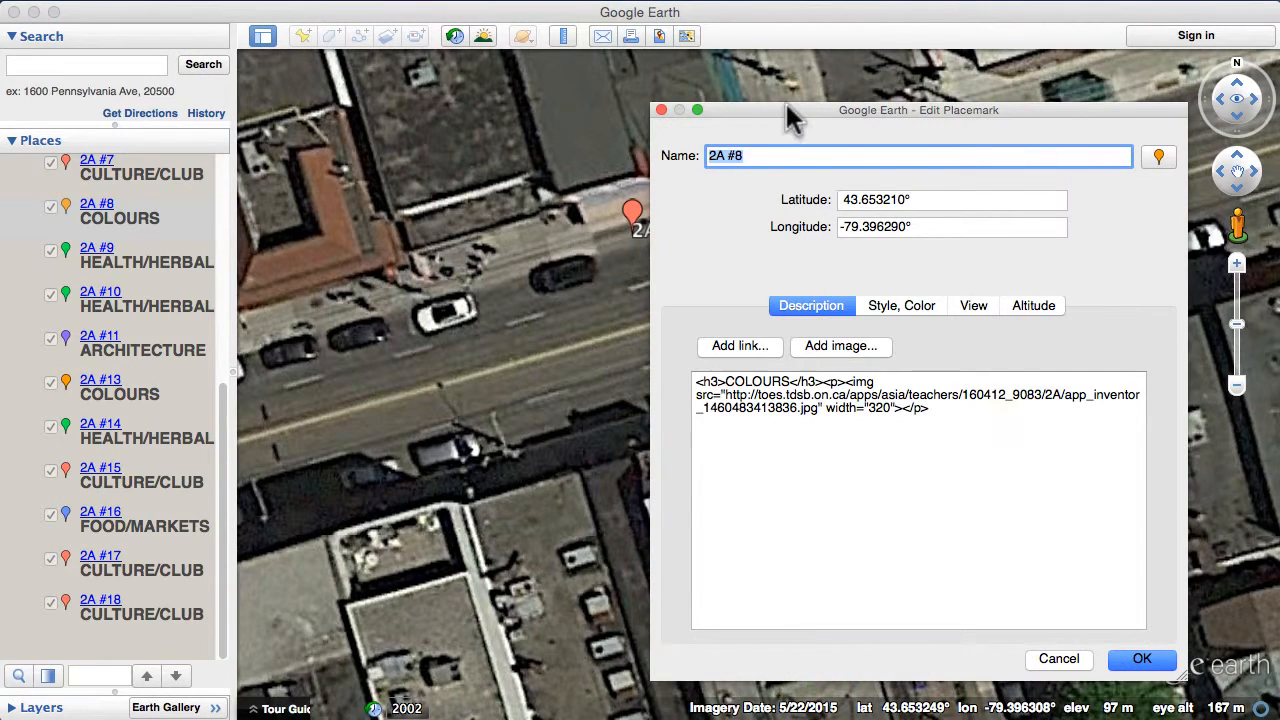
left_click_drag(785, 108, 1207, 135)
left_click_drag(782, 448, 860, 392)
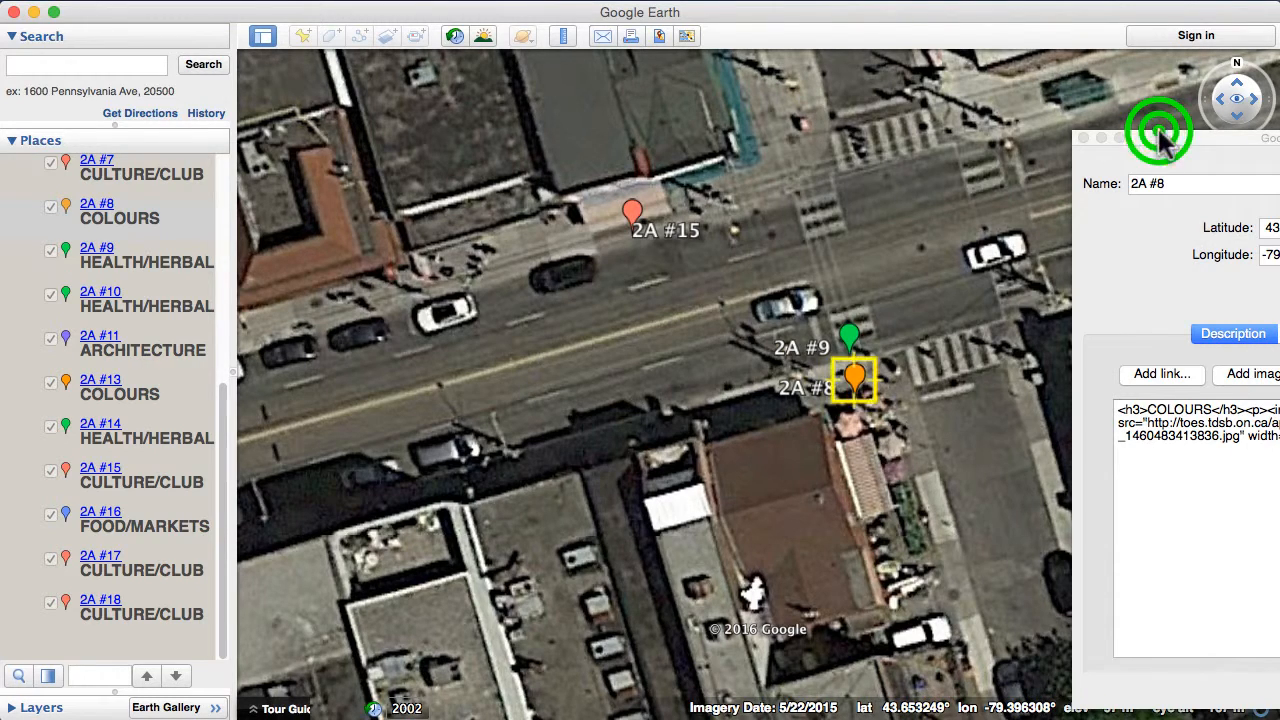
left_click_drag(1158, 135, 727, 144)
left_click(1133, 696)
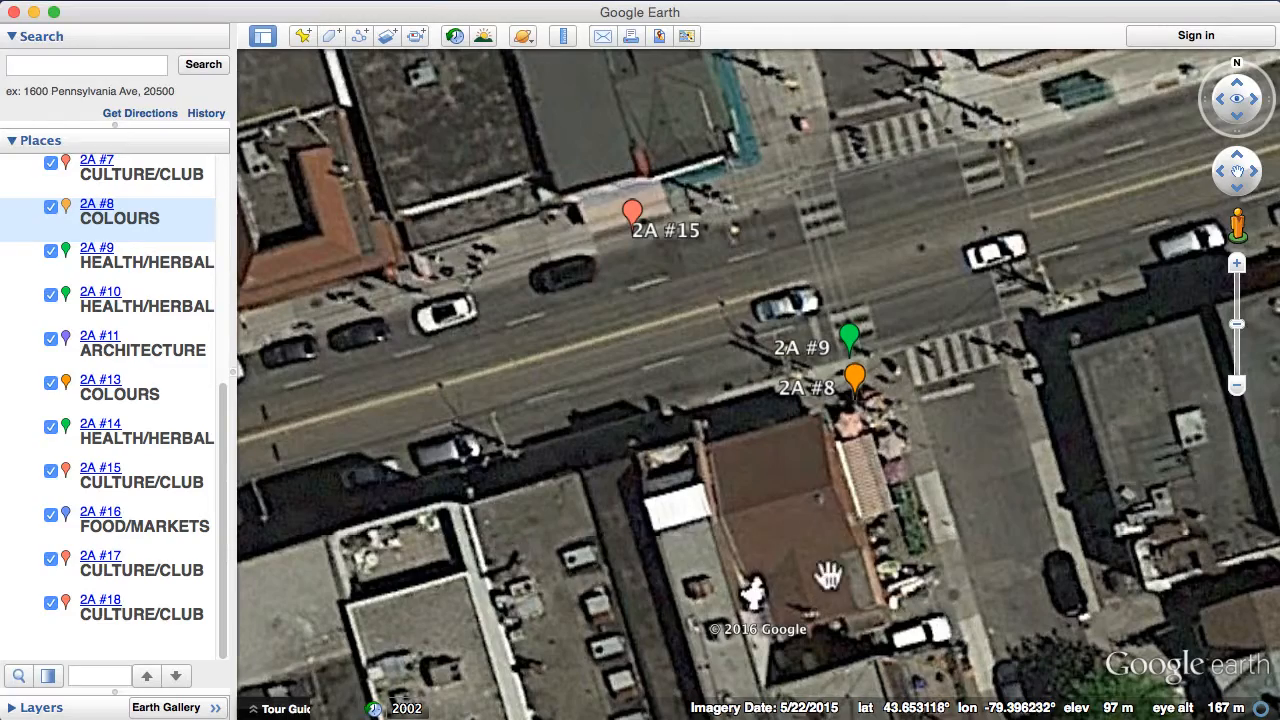
- Go west along Dundas St W to placemark 2A #16 and view its photo balloon
double_click(485, 522)
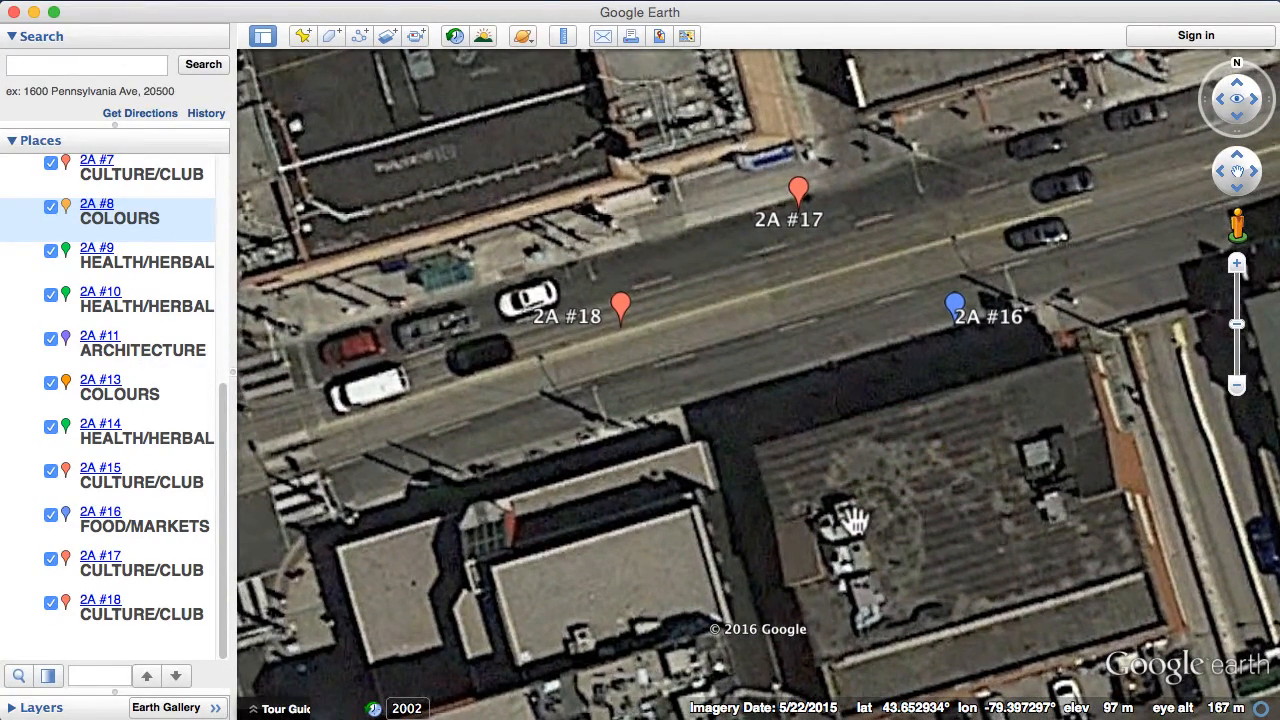
double_click(845, 330)
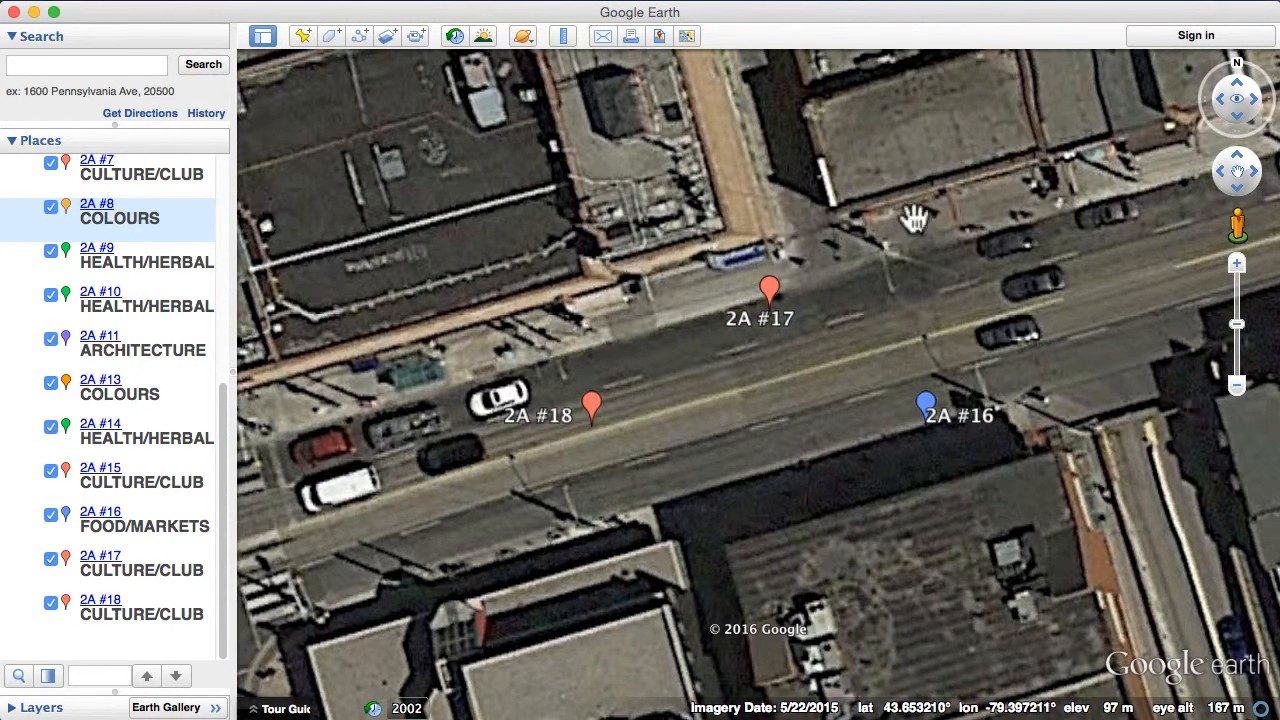
left_click(926, 403)
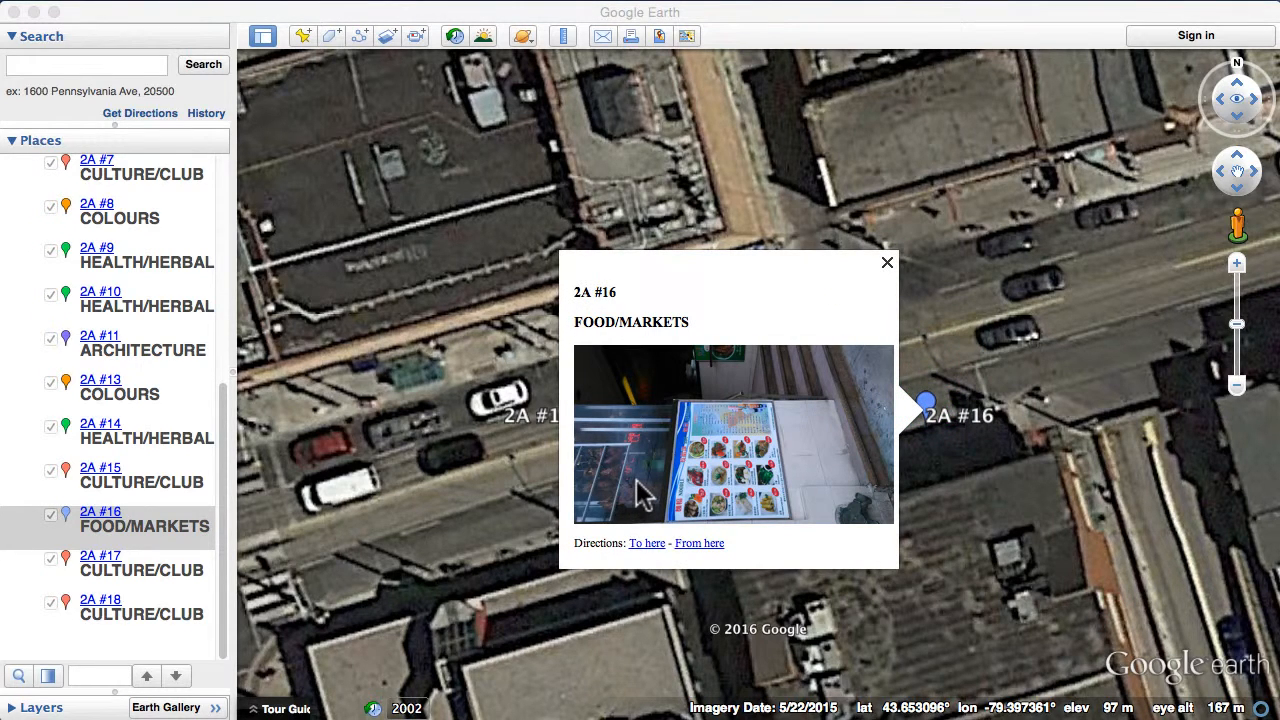
left_click(887, 263)
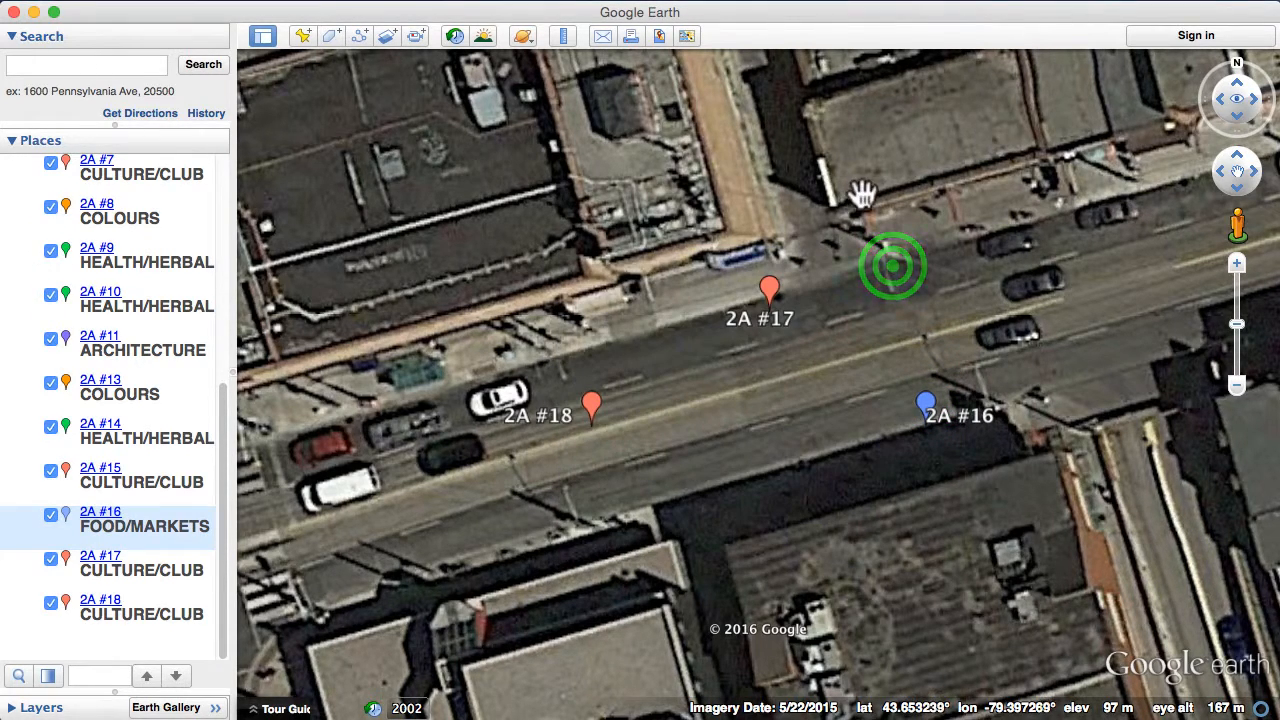
- Move placemark 2A #16 across the street to the north sidewalk, at about 43.653205°, -79.397253°
right_click(926, 403)
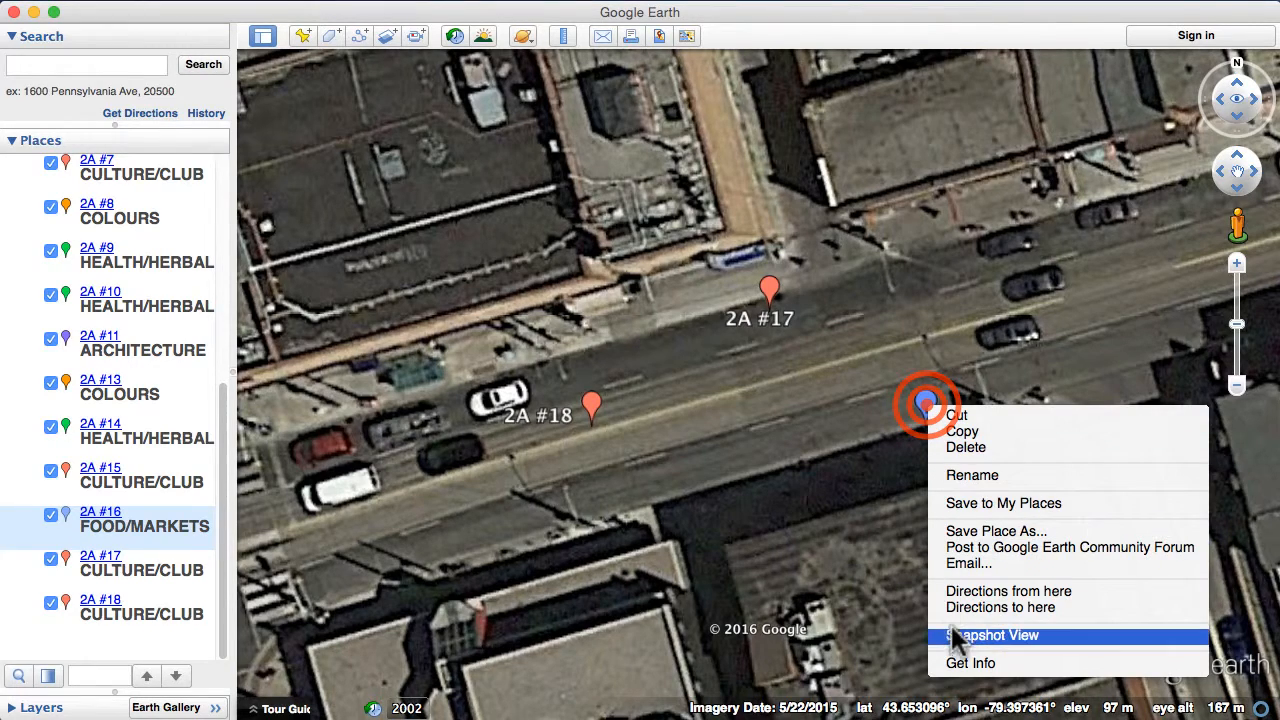
left_click(960, 662)
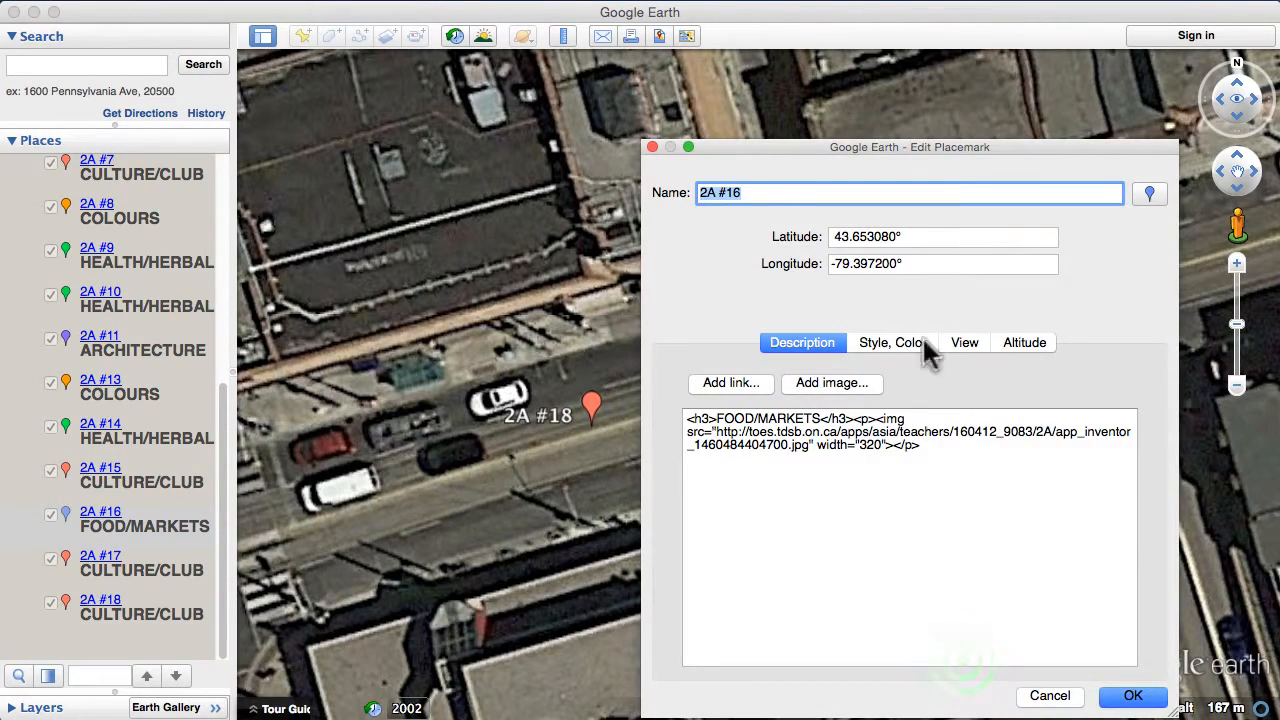
left_click_drag(720, 147, 1141, 163)
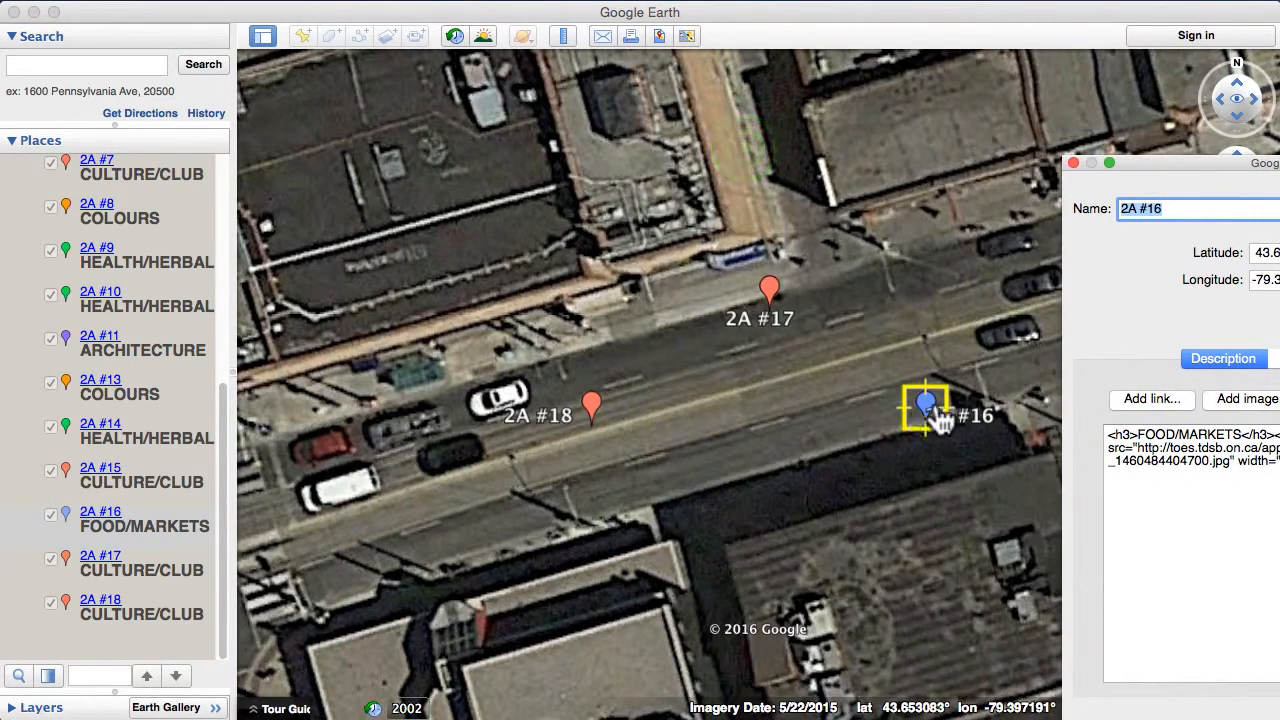
left_click_drag(928, 405, 877, 245)
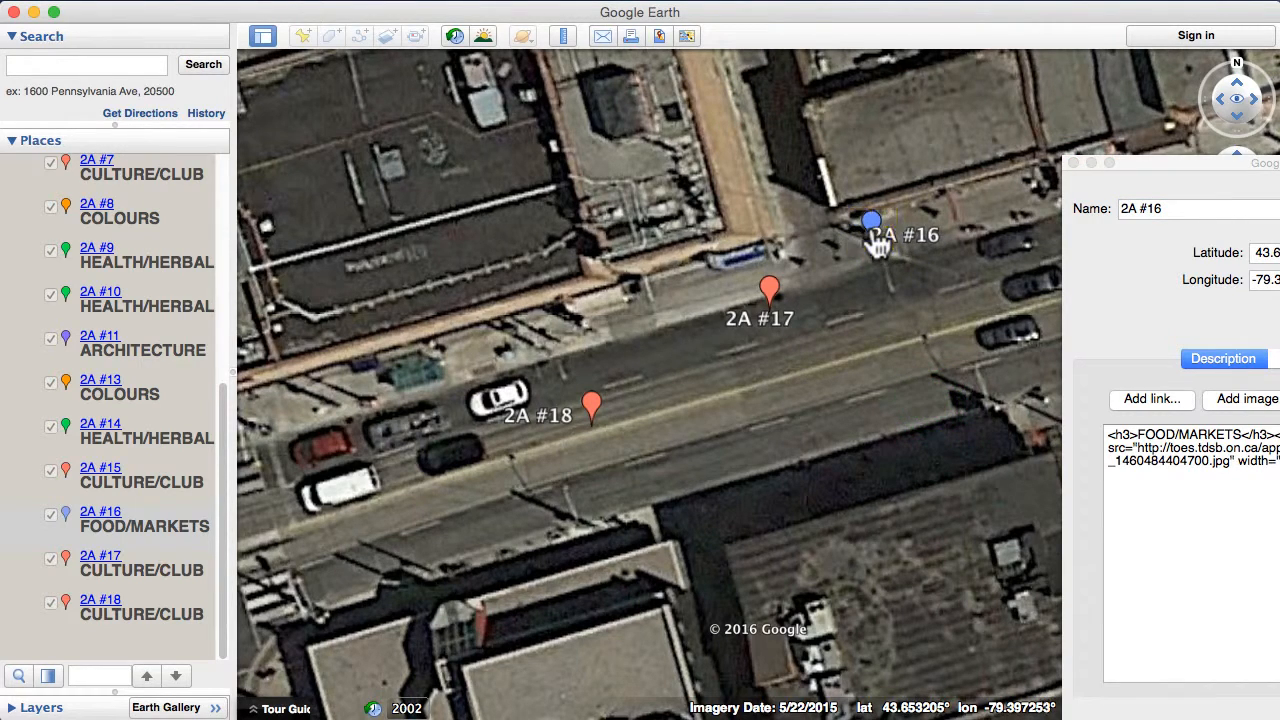
left_click_drag(1174, 166, 717, 150)
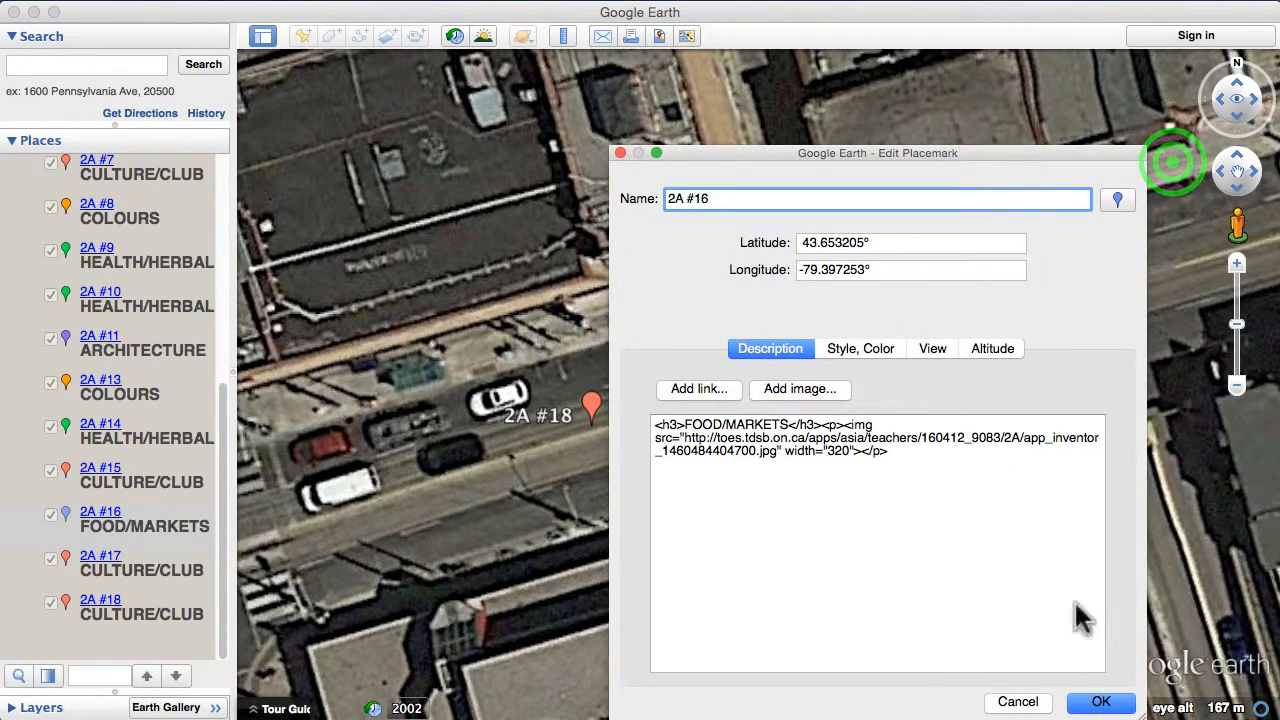
left_click(1095, 698)
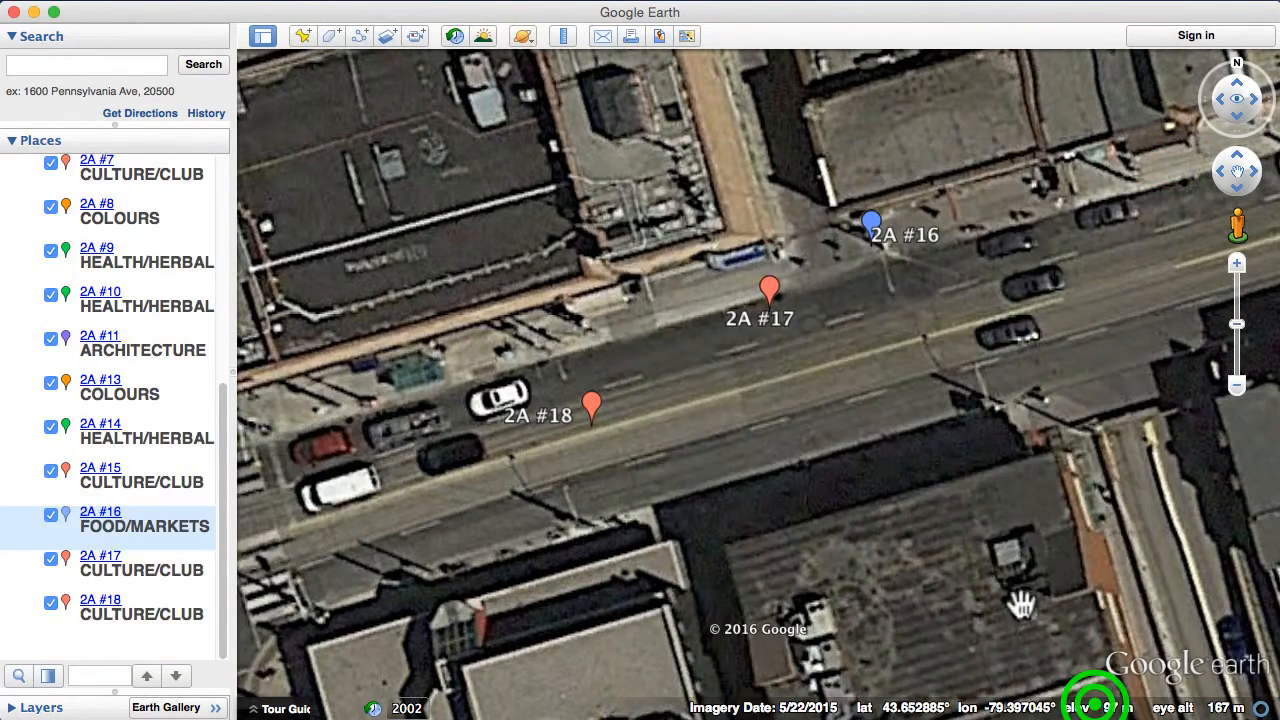
- View the photo balloons of placemarks 2A #17 and 2A #18, closing each one
left_click(769, 290)
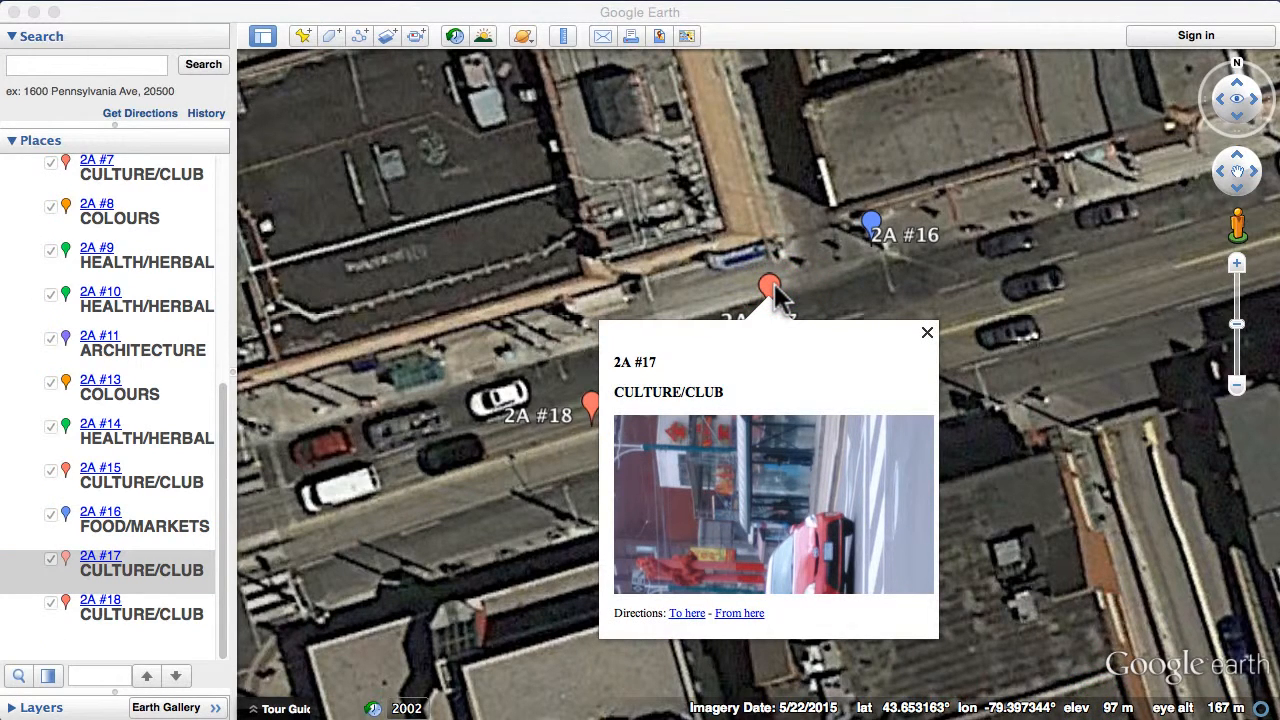
left_click(926, 334)
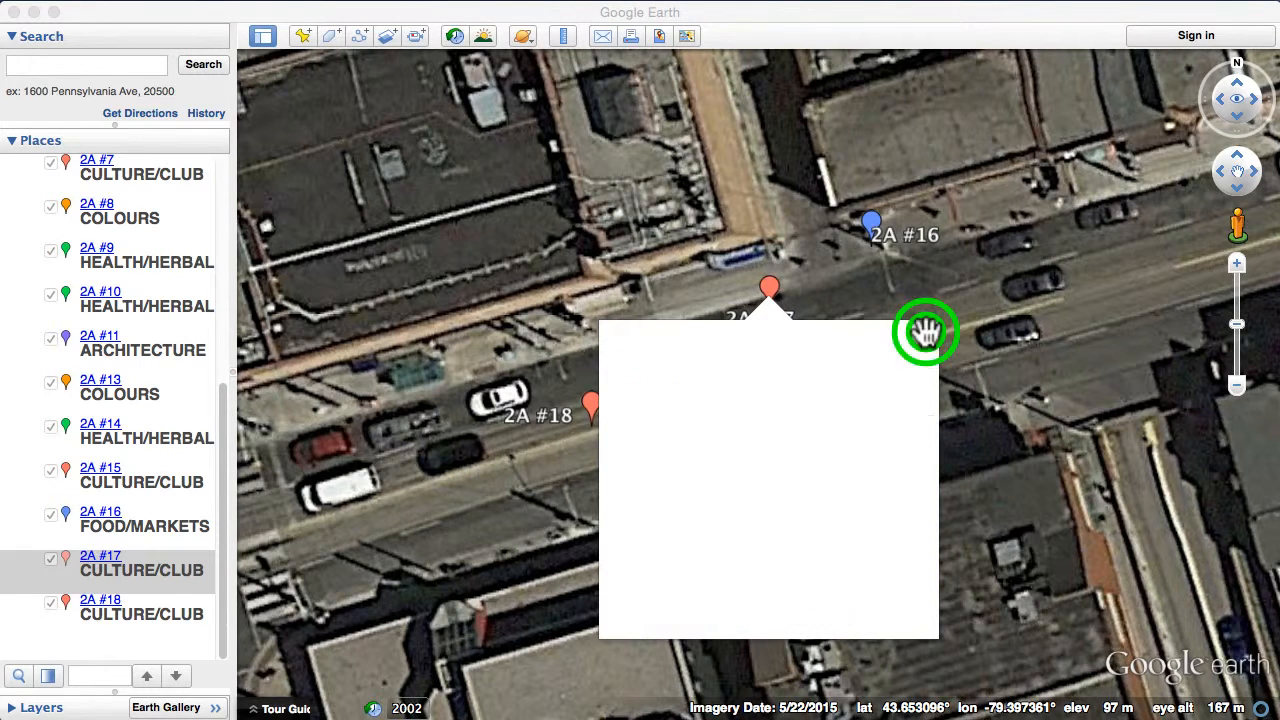
left_click(594, 403)
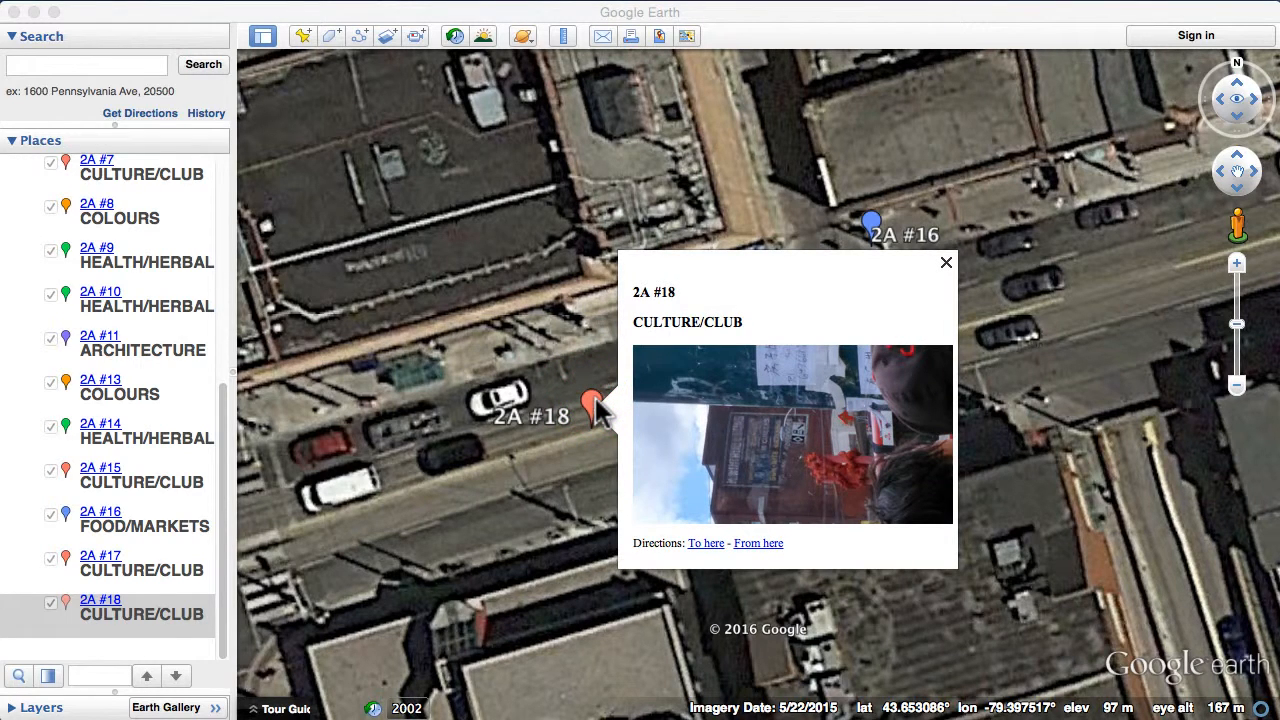
left_click(946, 265)
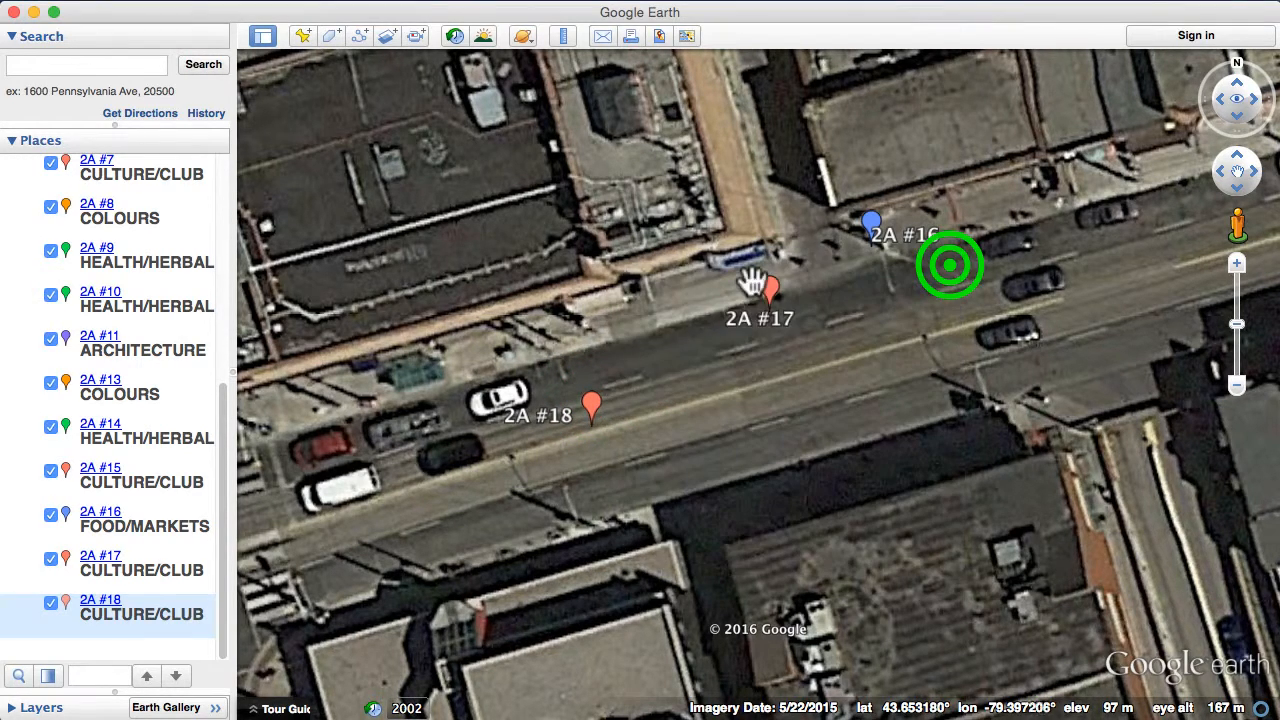
- Delete placemark 2A #18 from the team's places
right_click(100, 612)
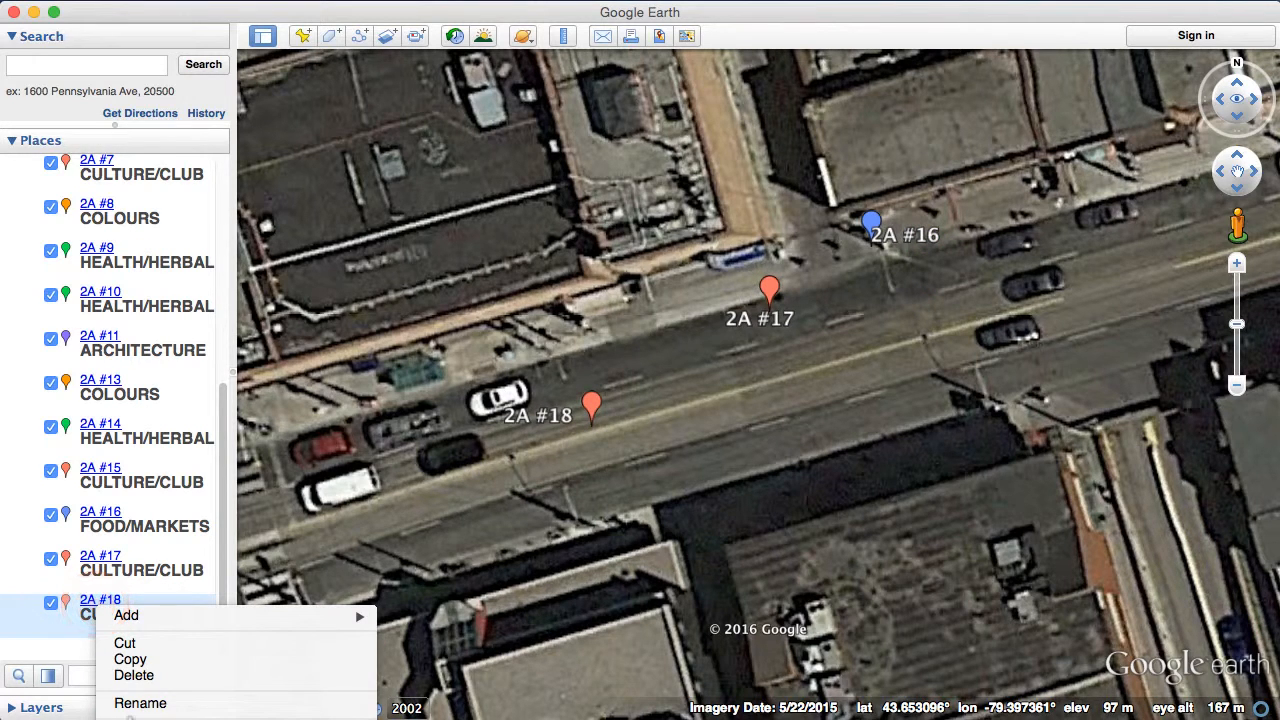
left_click(126, 674)
left_click(760, 383)
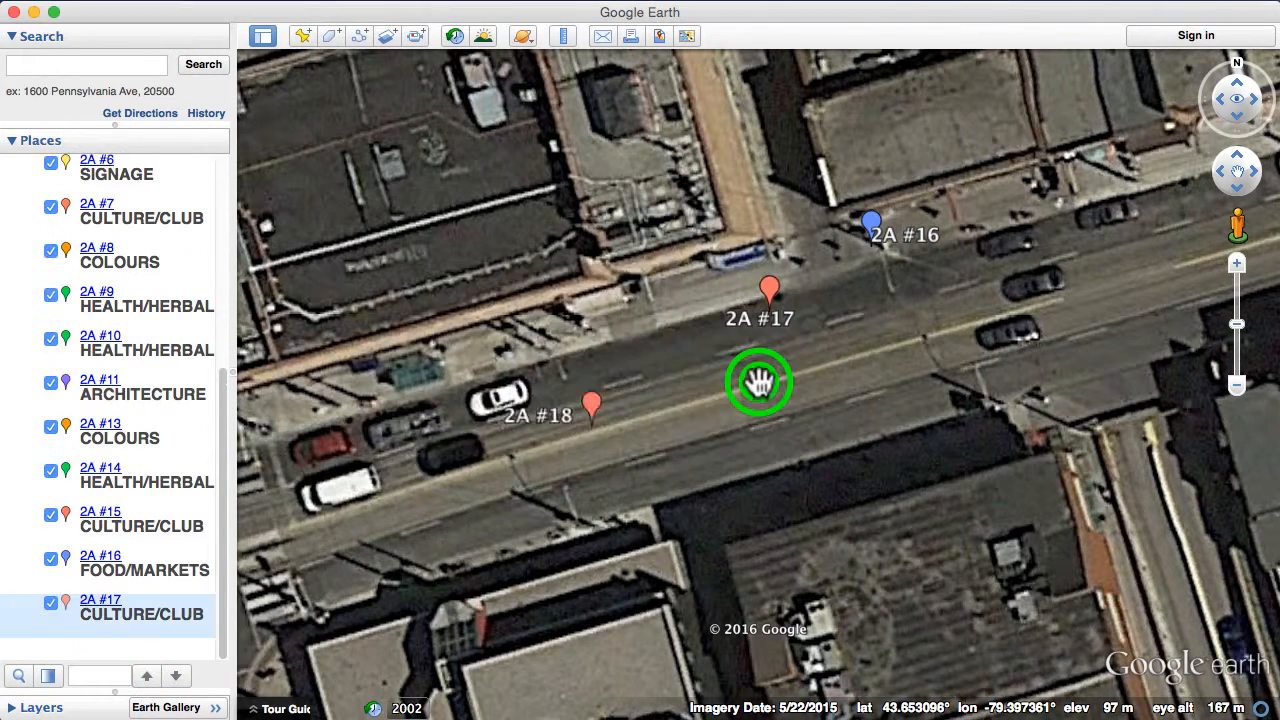
- Move placemark 2A #17 southwest to the southeast corner of the large intersection, at about 43.652890°, -79.397825°
right_click(769, 290)
left_click(849, 554)
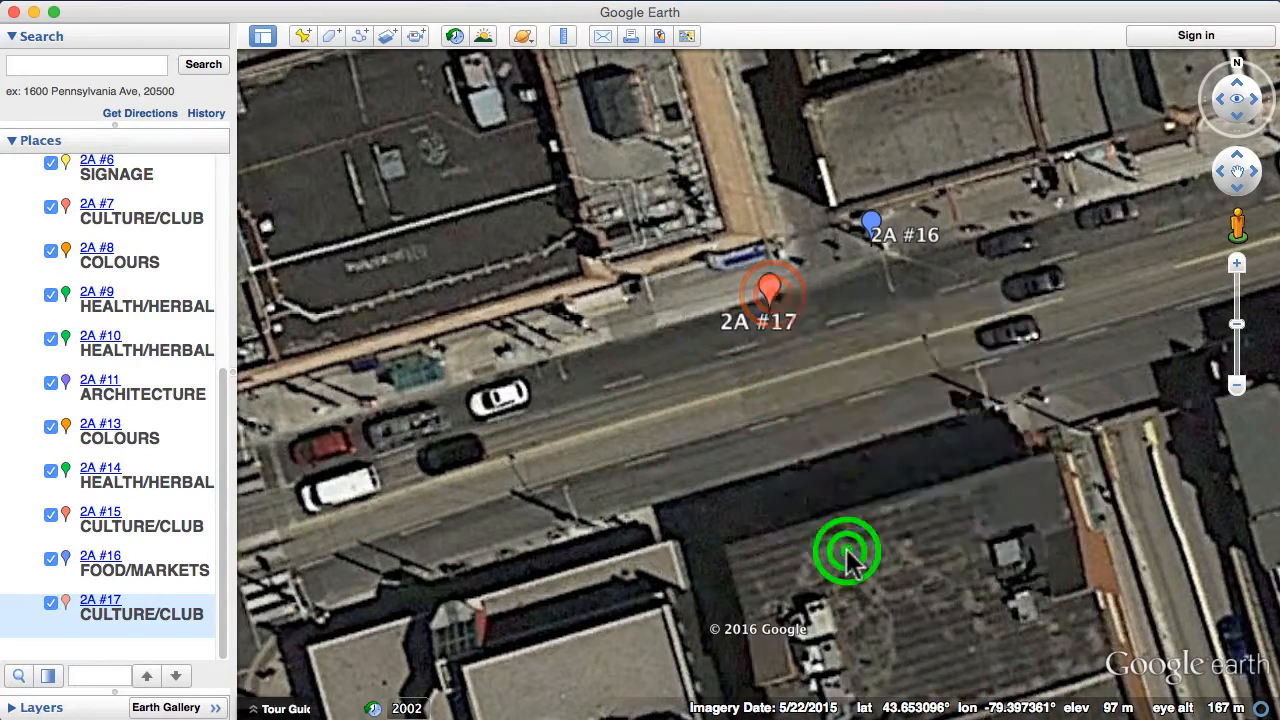
left_click_drag(747, 160, 1067, 171)
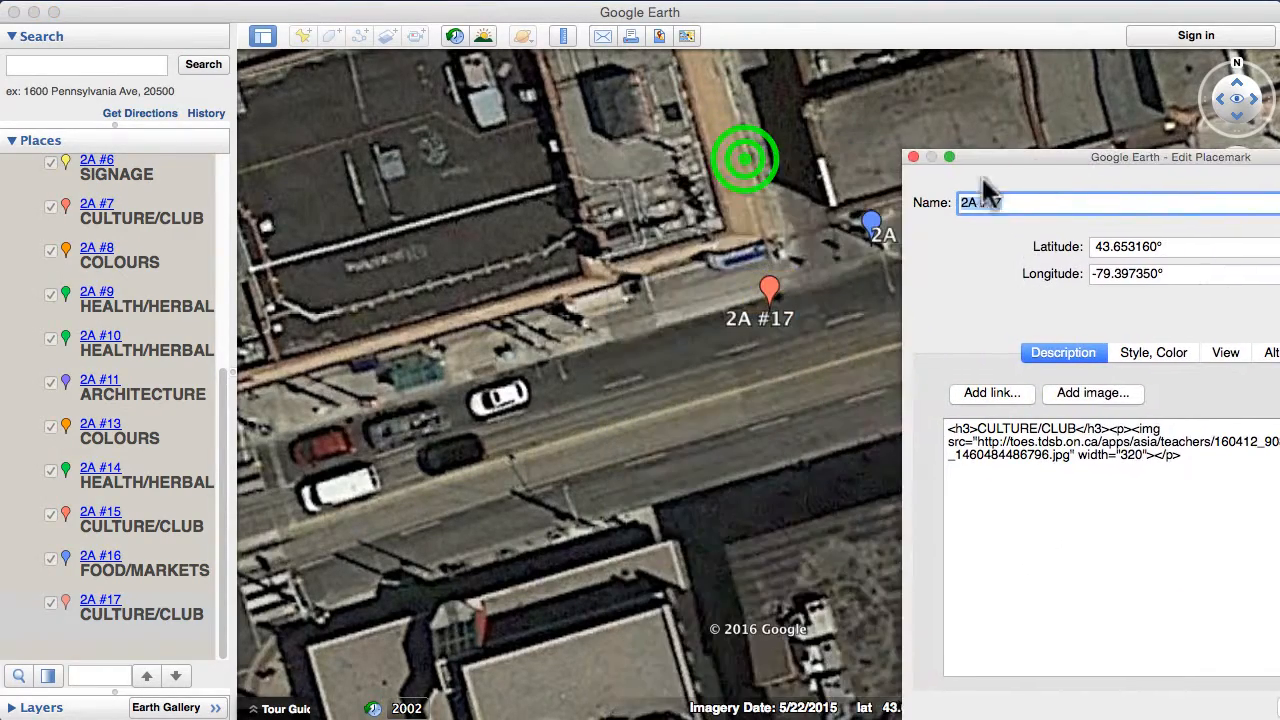
left_click_drag(451, 514, 563, 331)
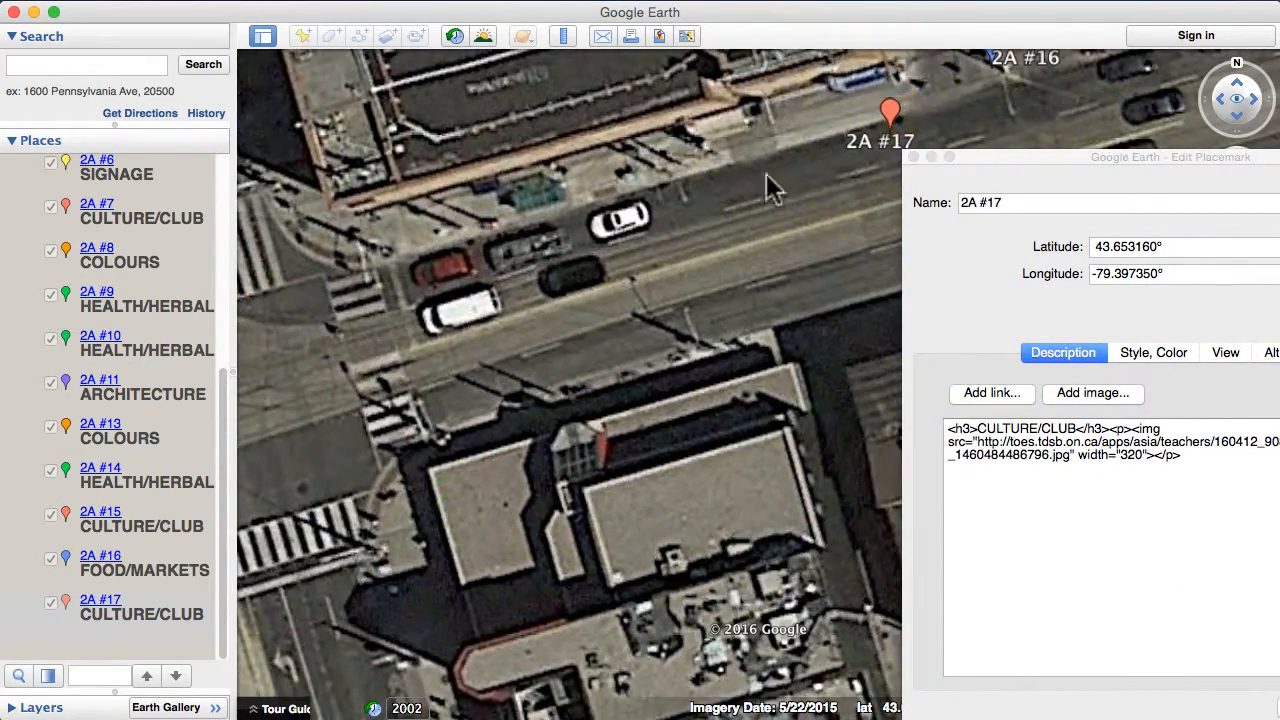
left_click_drag(892, 120, 400, 520)
left_click_drag(1100, 157, 828, 75)
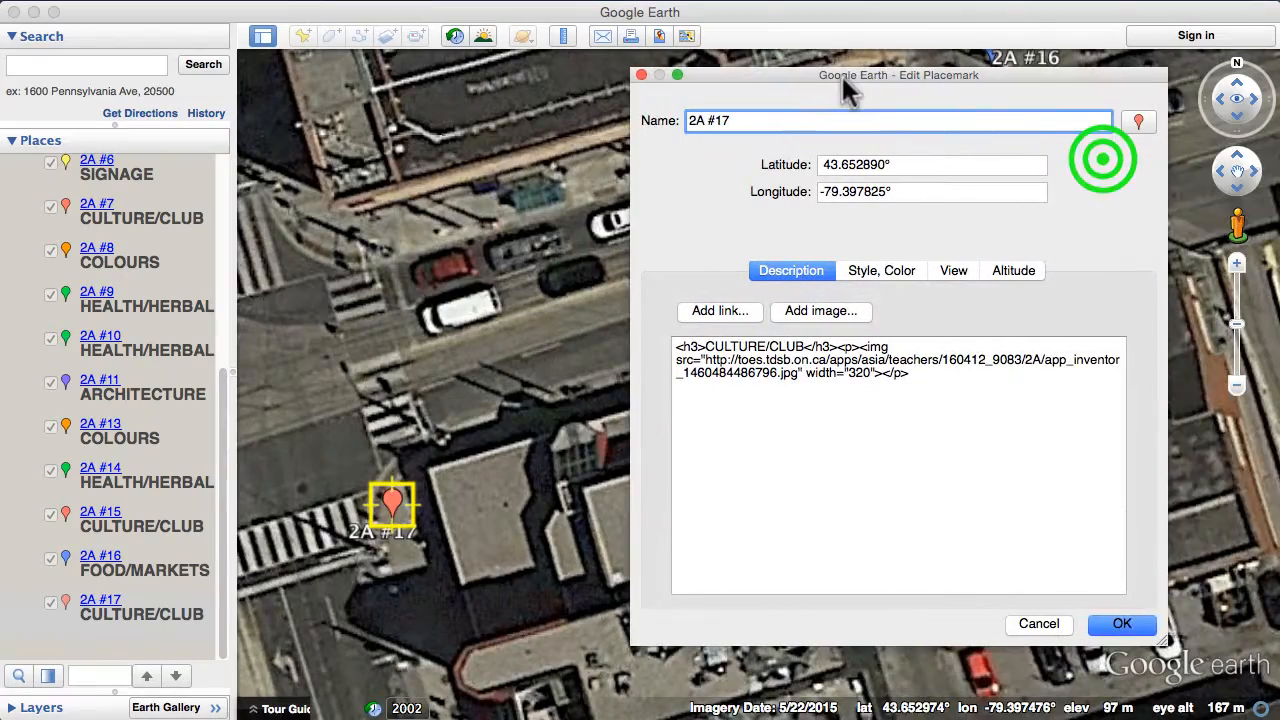
left_click(1122, 625)
- Check placemark 2A #1's photo and move the placemark onto the sidewalk by the round-roofed corner building, at about 43.652759°, -79.398202°
left_click_drag(686, 594, 1122, 328)
left_click_drag(923, 503, 960, 470)
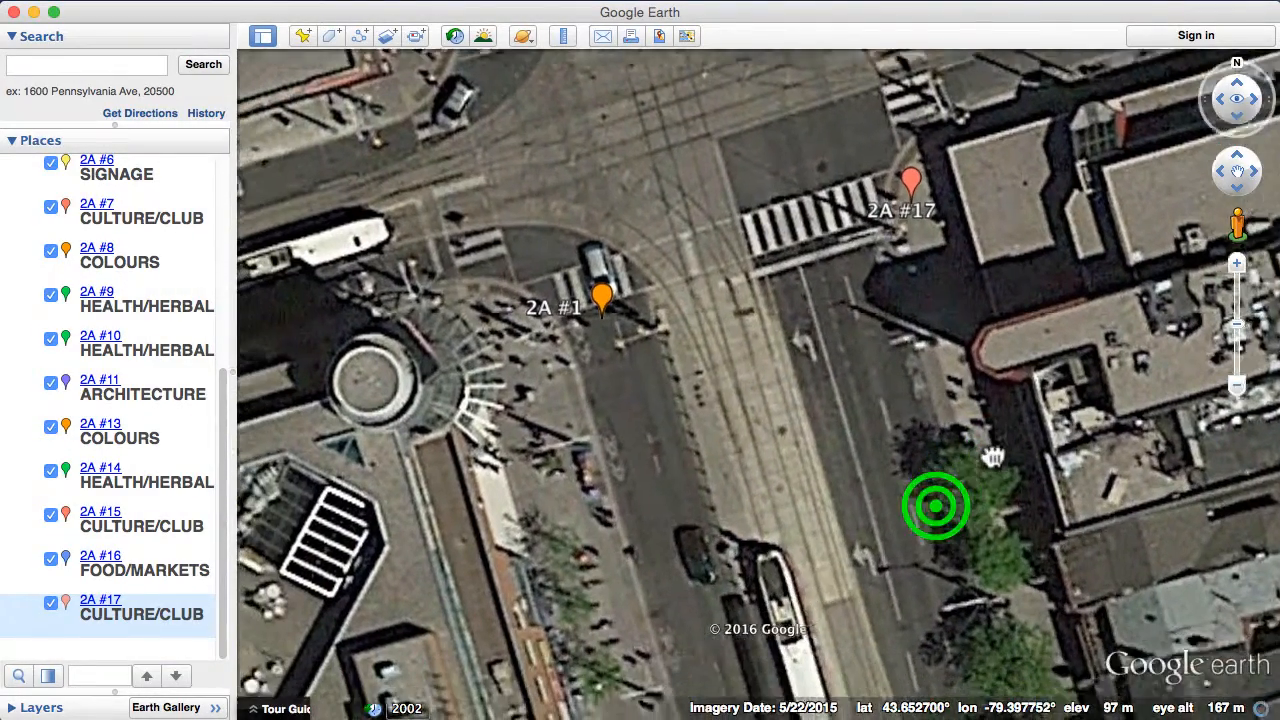
left_click(612, 285)
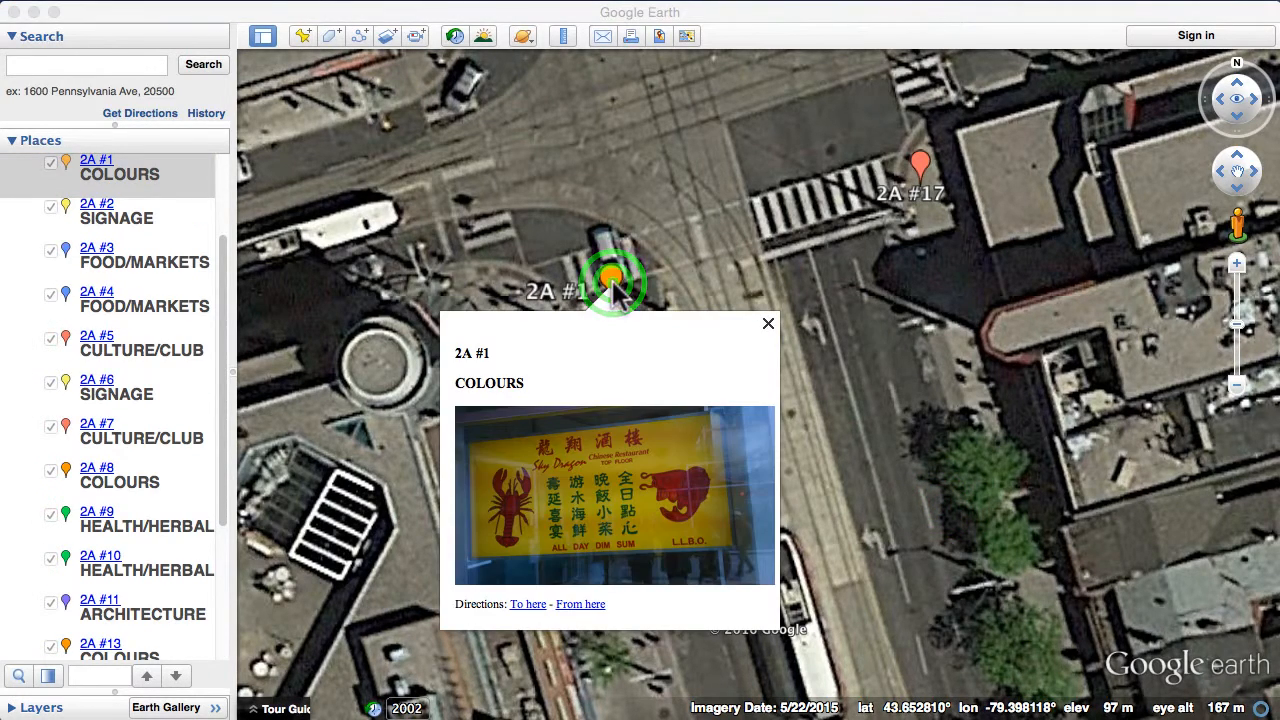
left_click(768, 323)
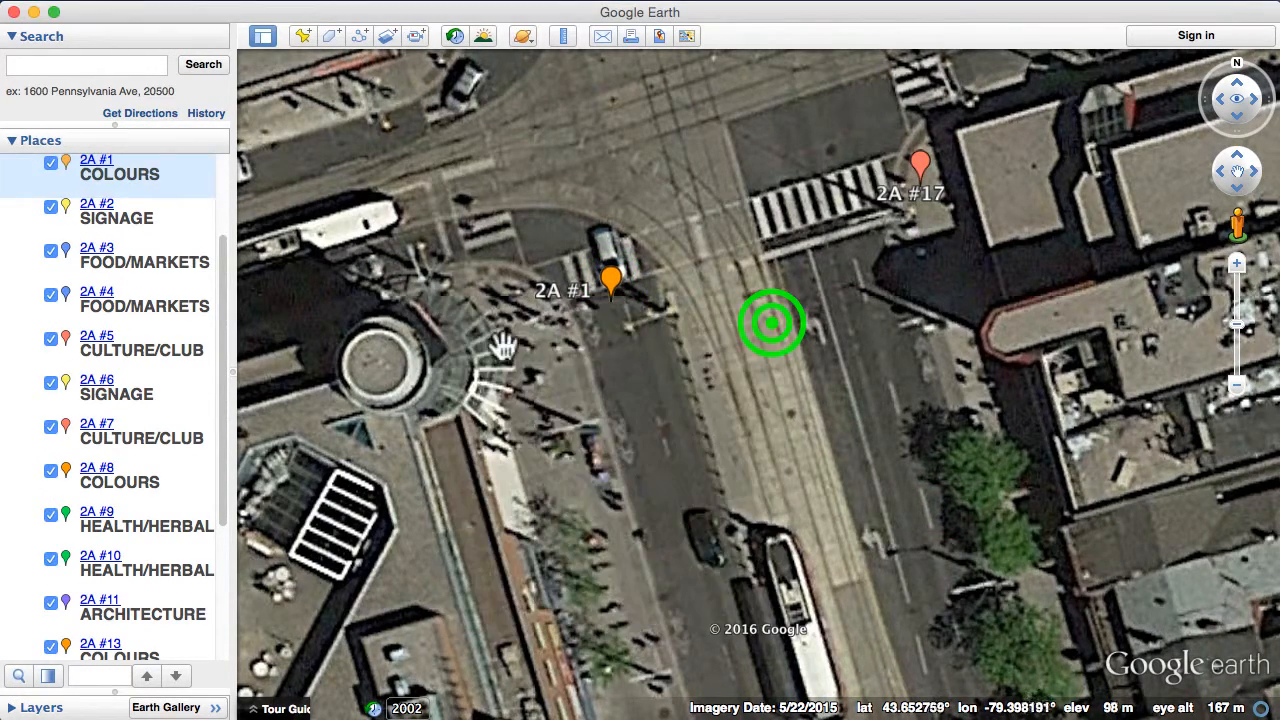
right_click(612, 285)
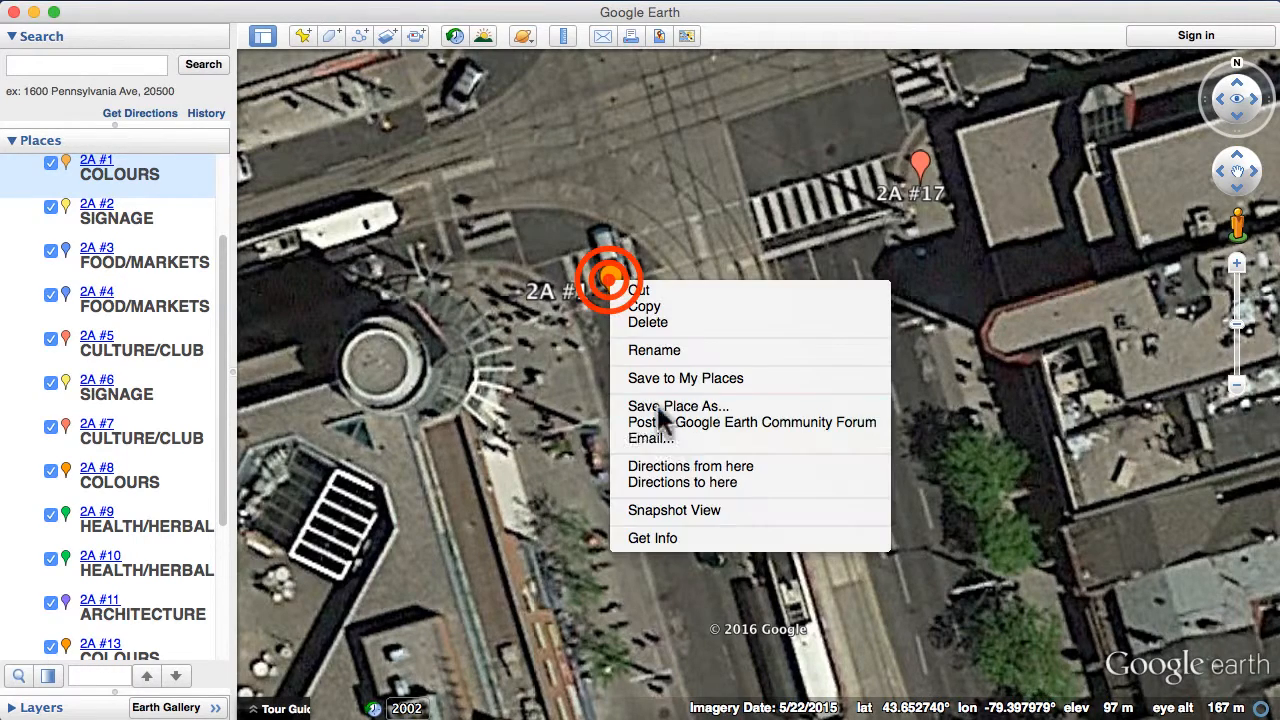
left_click(667, 537)
left_click_drag(618, 289, 533, 364)
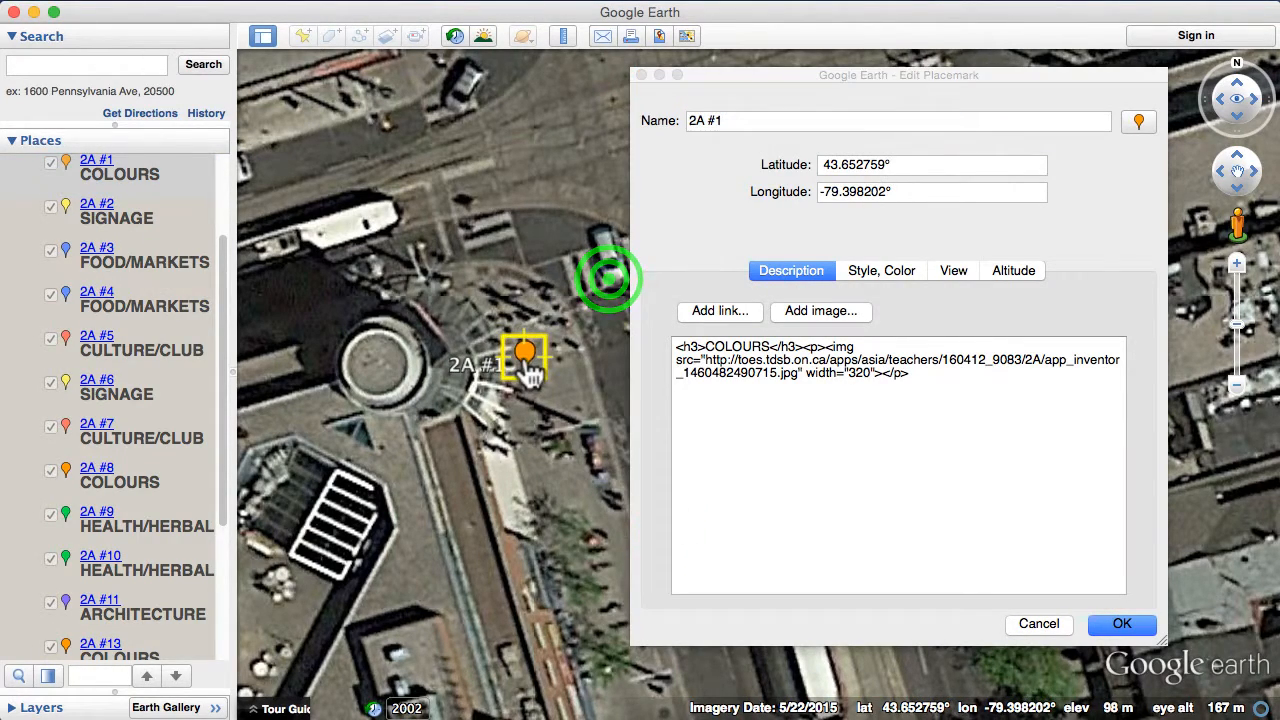
left_click(1122, 623)
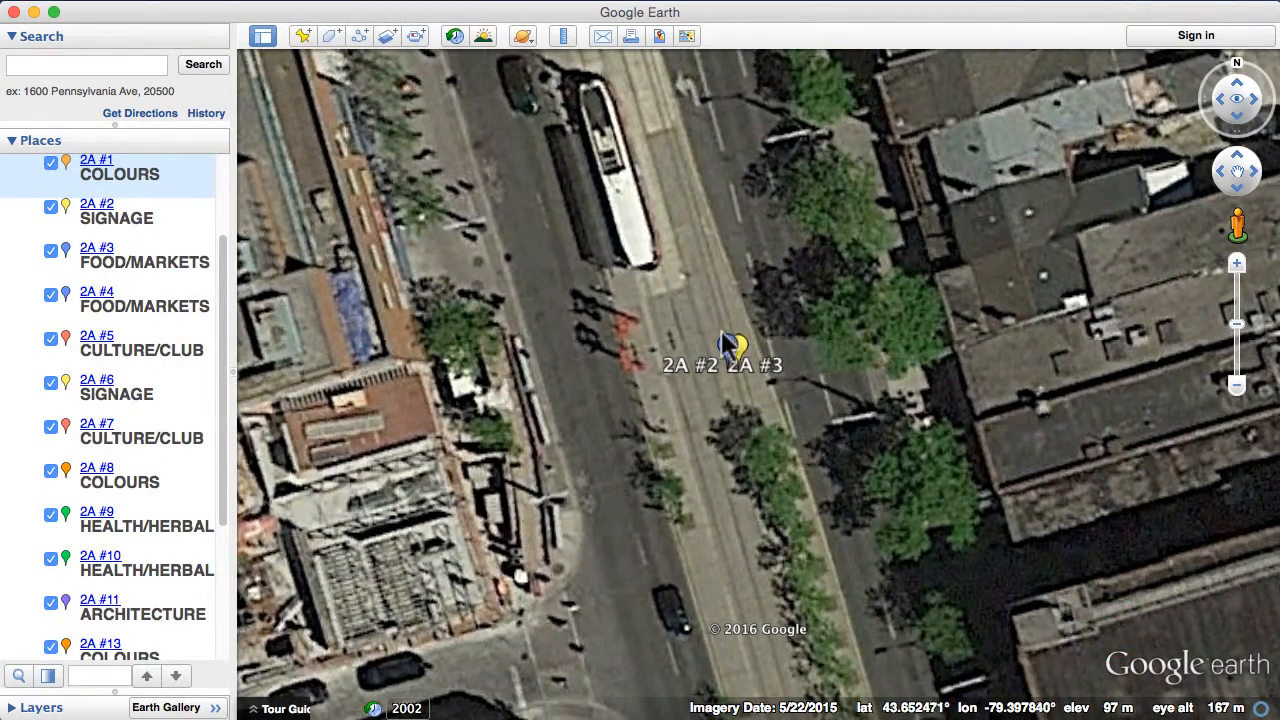
- Check placemark 2A #3's photo and move the placemark southeast to the street-side corner of the large dark-roofed building, at about 43.652272°, -79.397584°
left_click(730, 343)
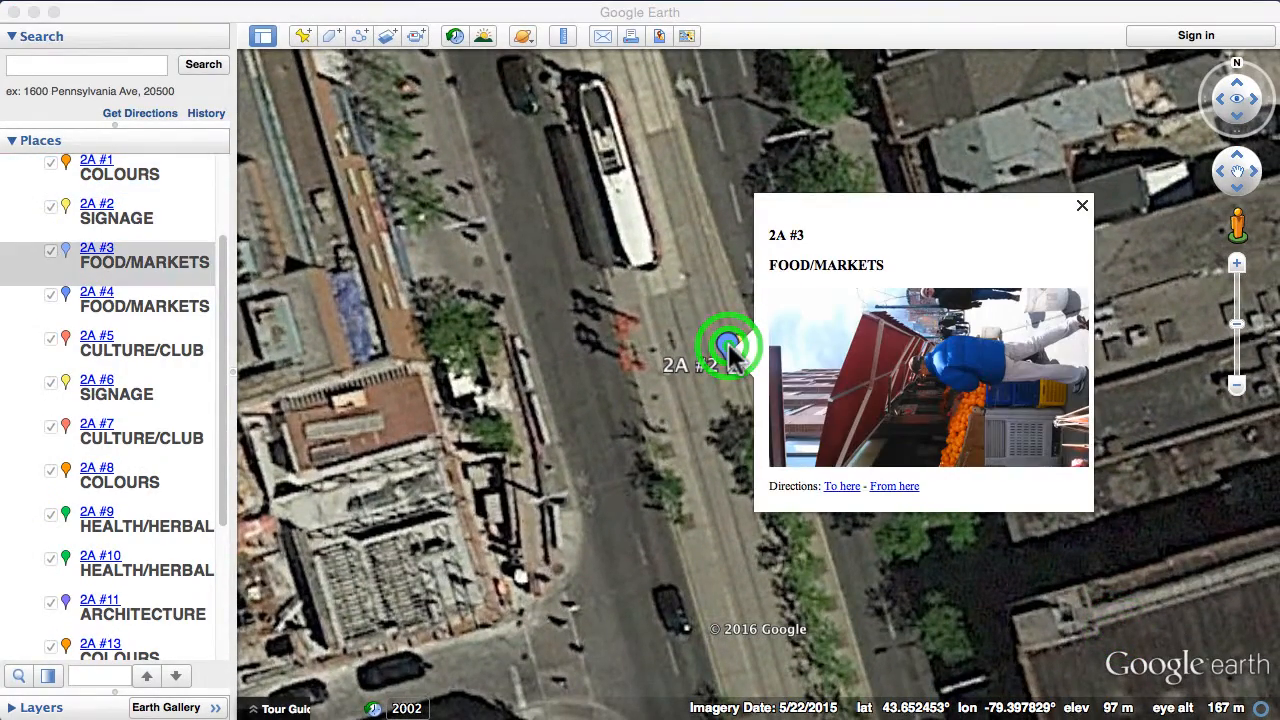
left_click(1082, 206)
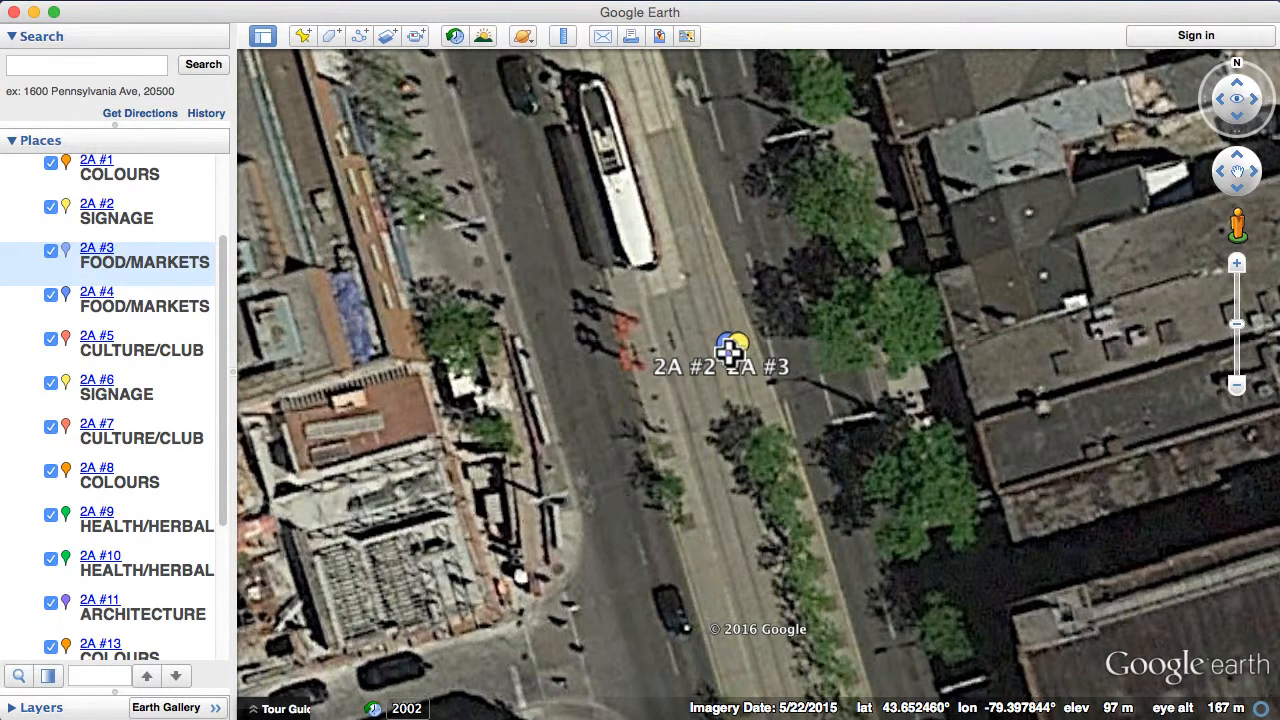
left_click(729, 347)
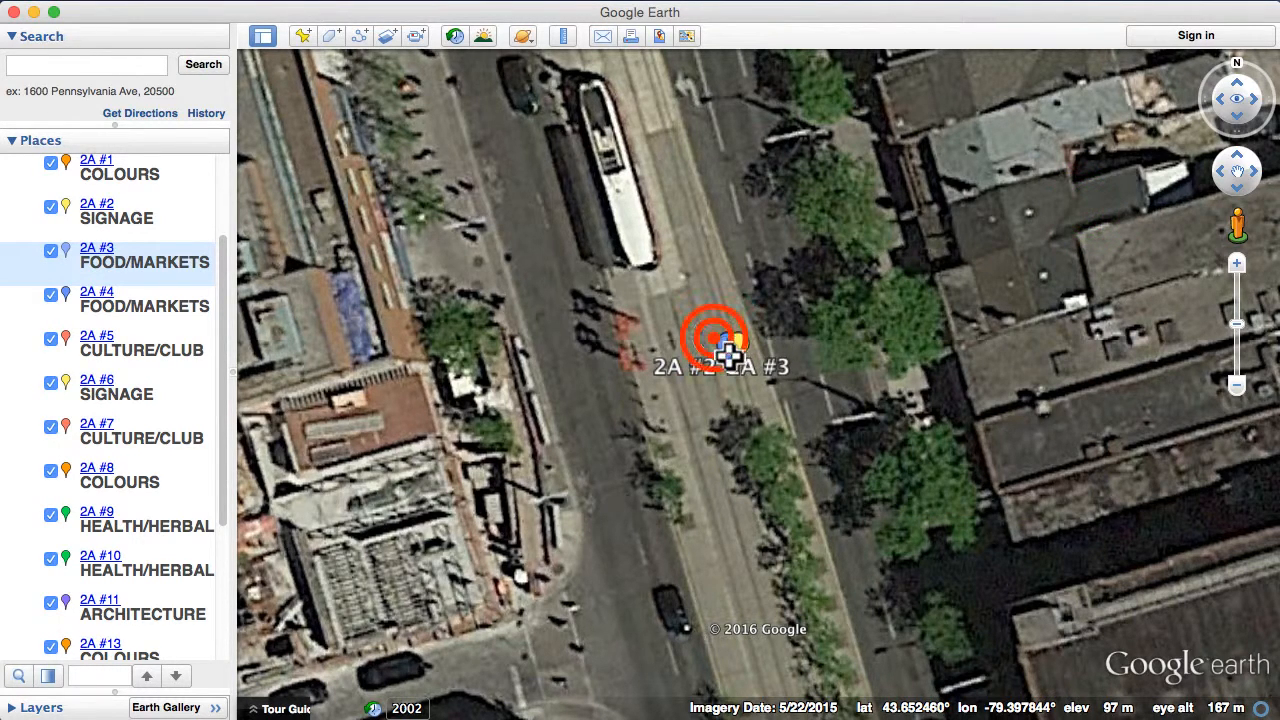
right_click(90, 258)
left_click(140, 536)
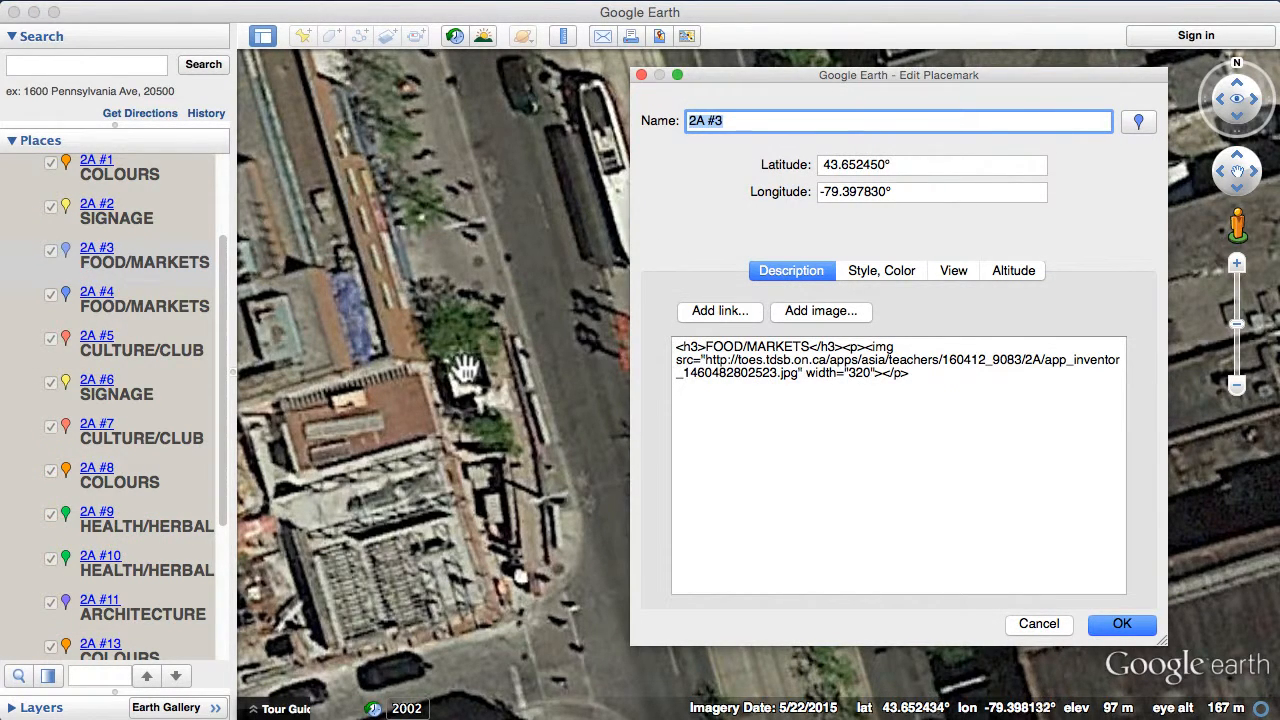
left_click_drag(743, 74, 1078, 128)
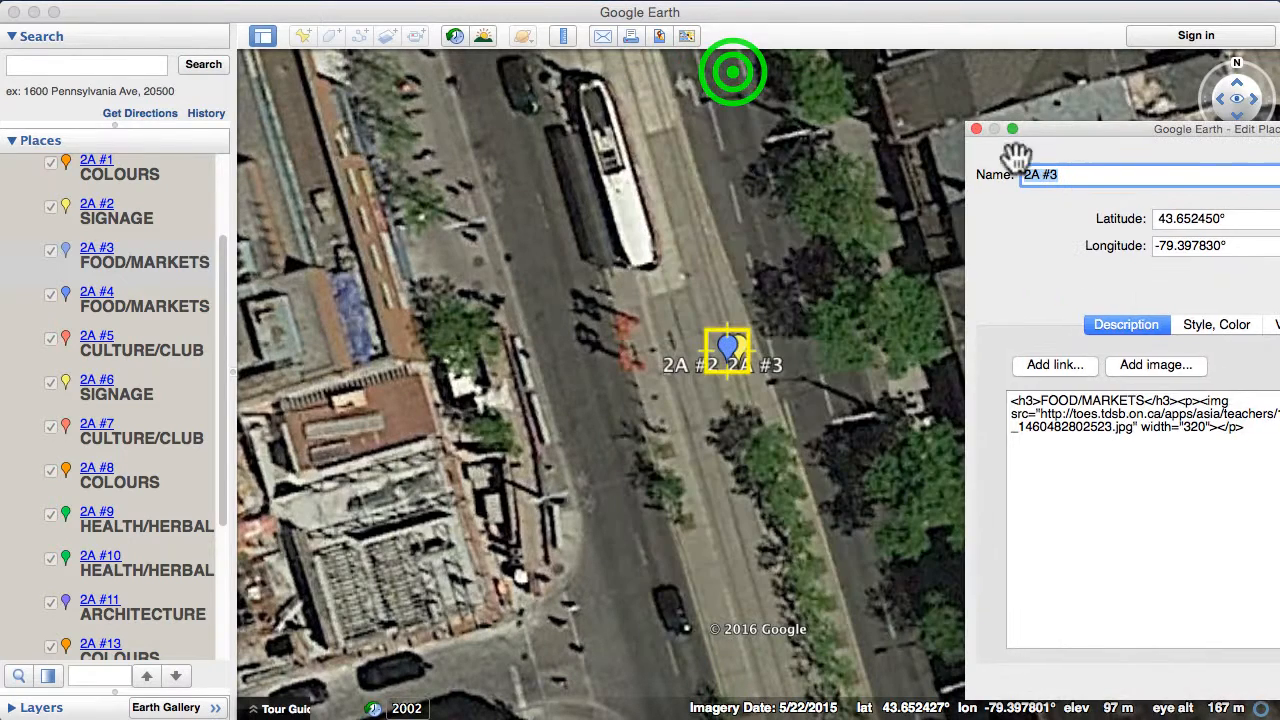
left_click_drag(733, 348, 912, 360)
left_click_drag(1058, 130, 1218, 108)
left_click_drag(908, 356, 991, 622)
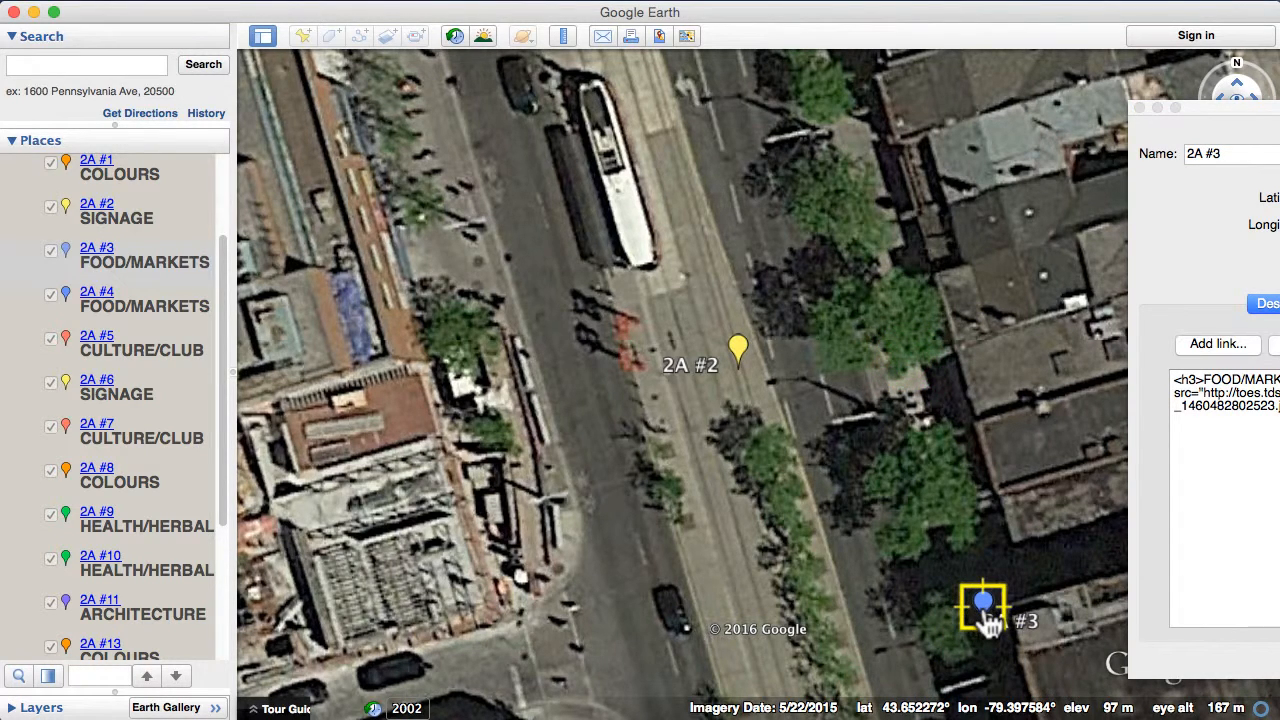
key("Return")
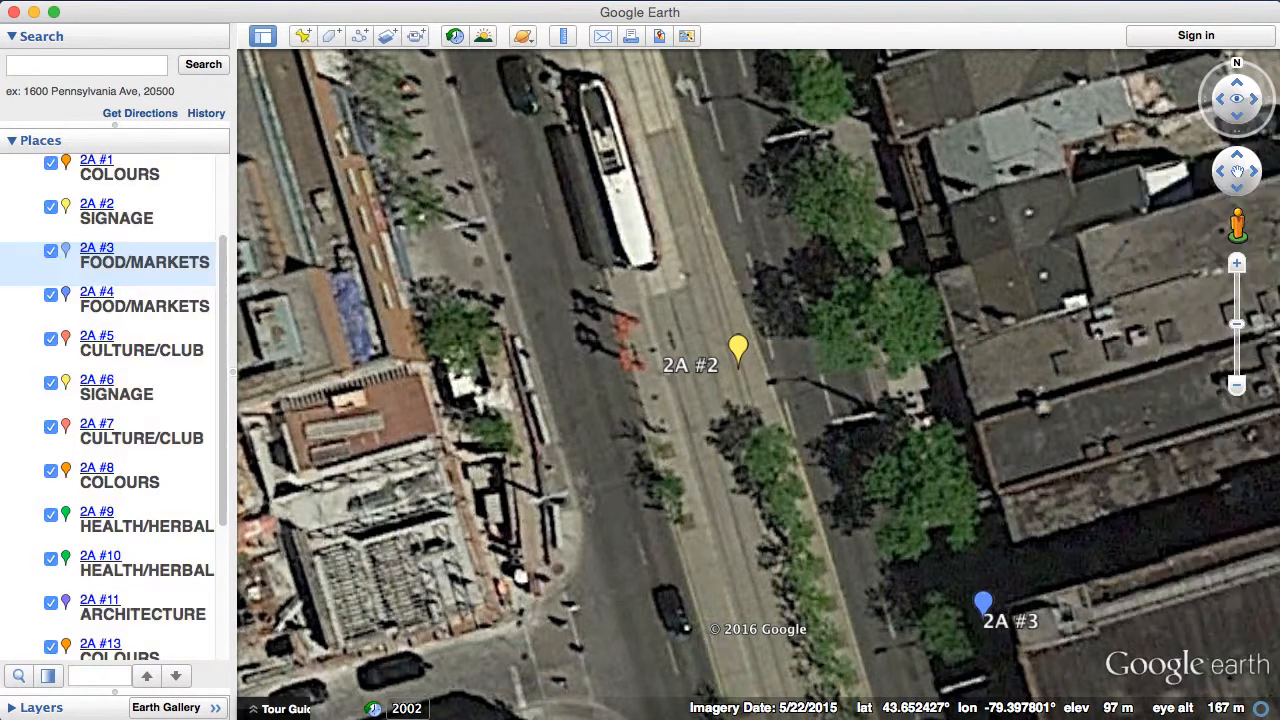
- Check placemark 2A #2's photo and move the placemark northeast onto the east sidewalk, between the trees in front of the shops
left_click(739, 352)
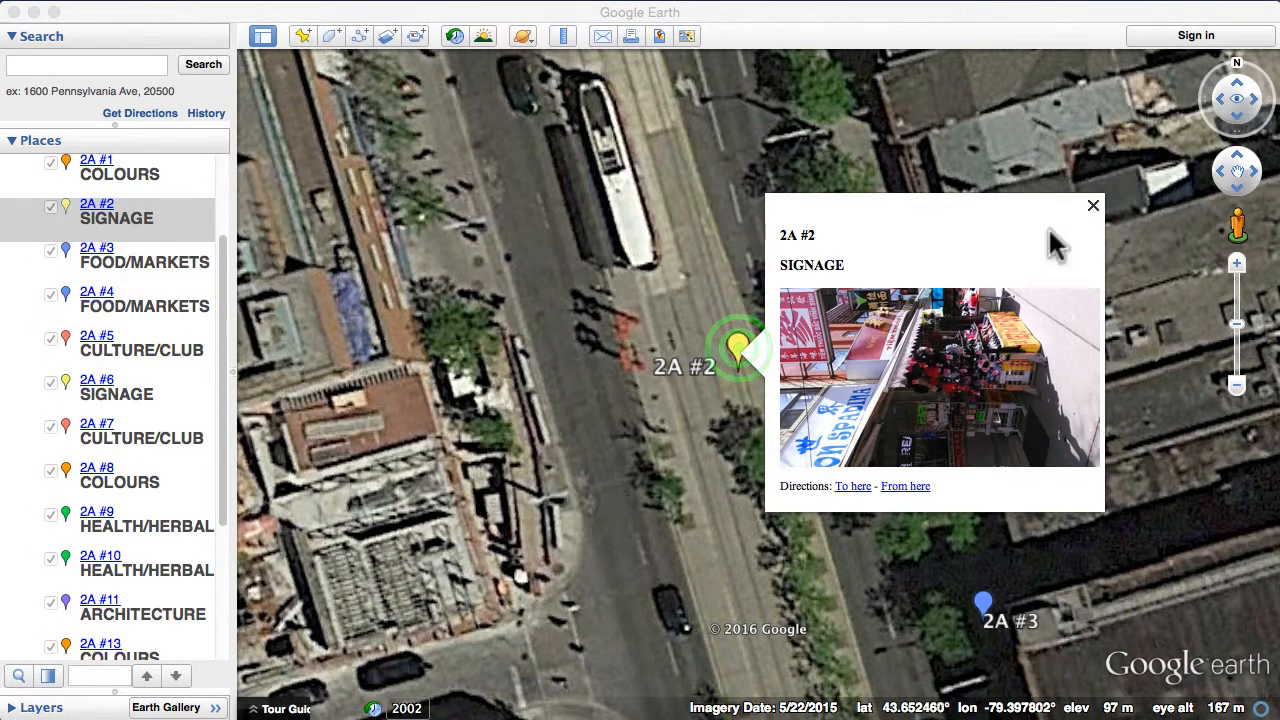
left_click(1093, 207)
right_click(737, 345)
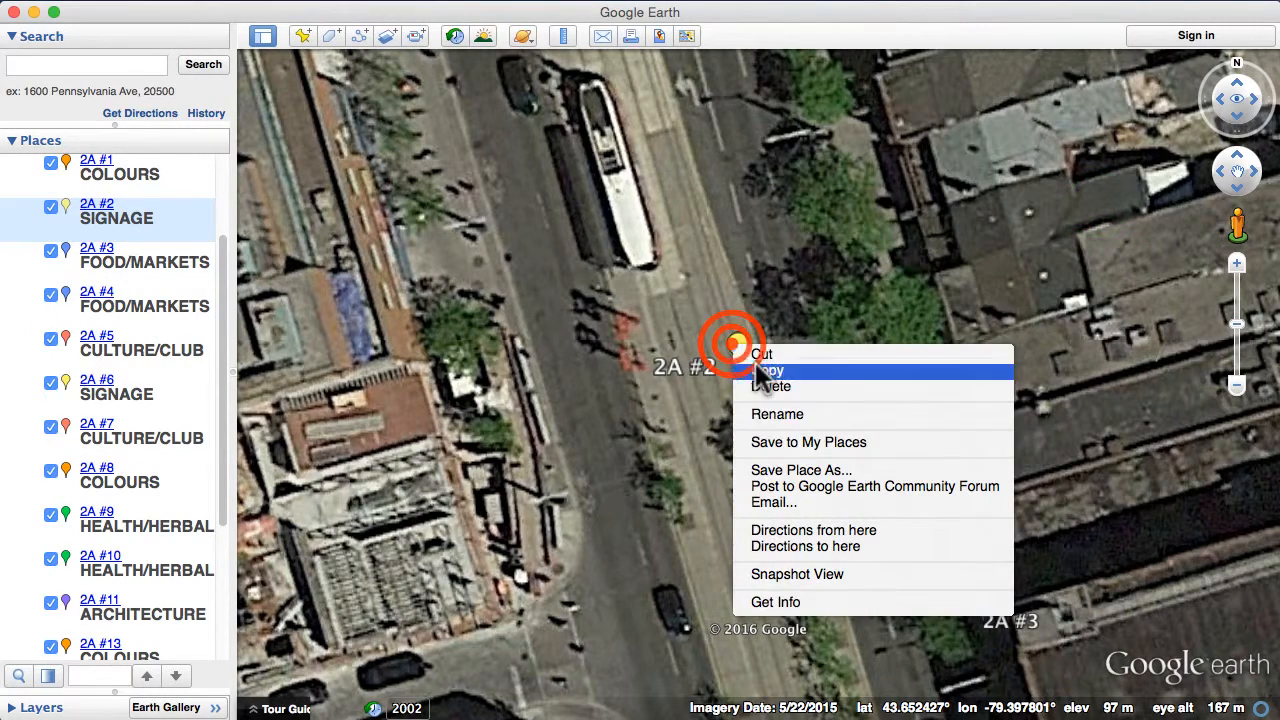
left_click(775, 602)
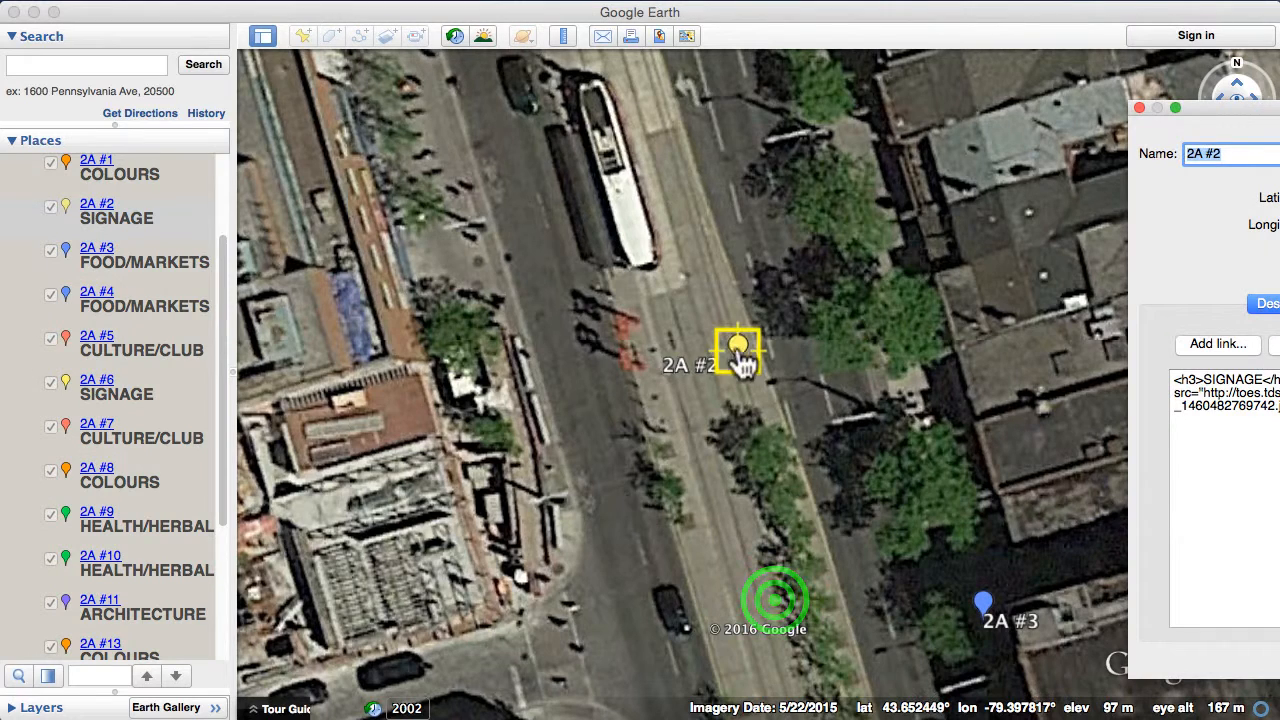
left_click_drag(736, 345, 883, 258)
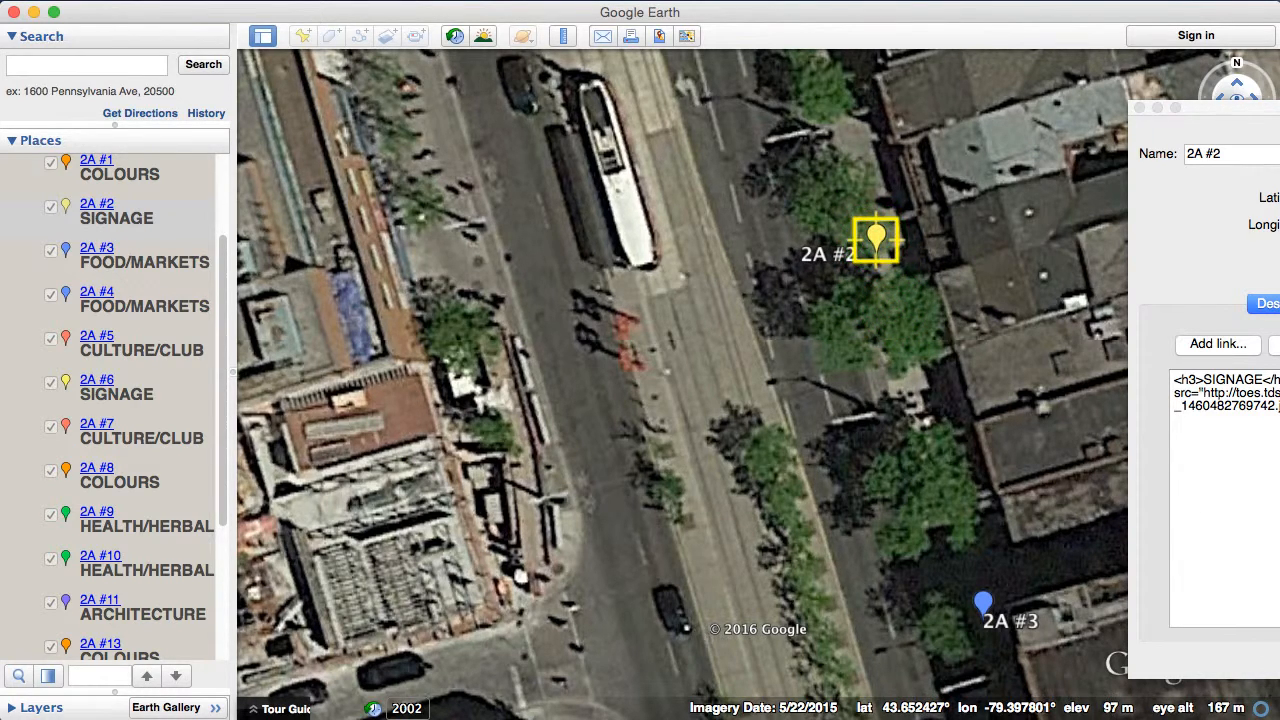
key("Return")
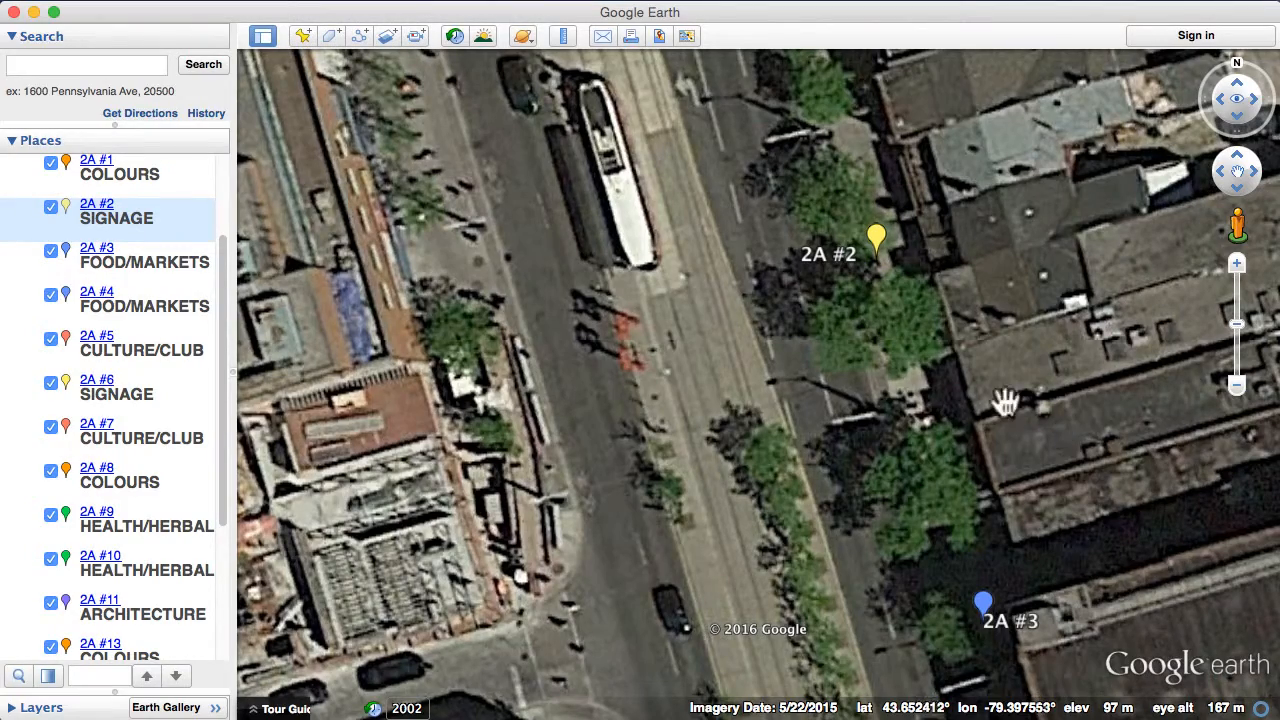
scroll(1113, 463, "down", 3)
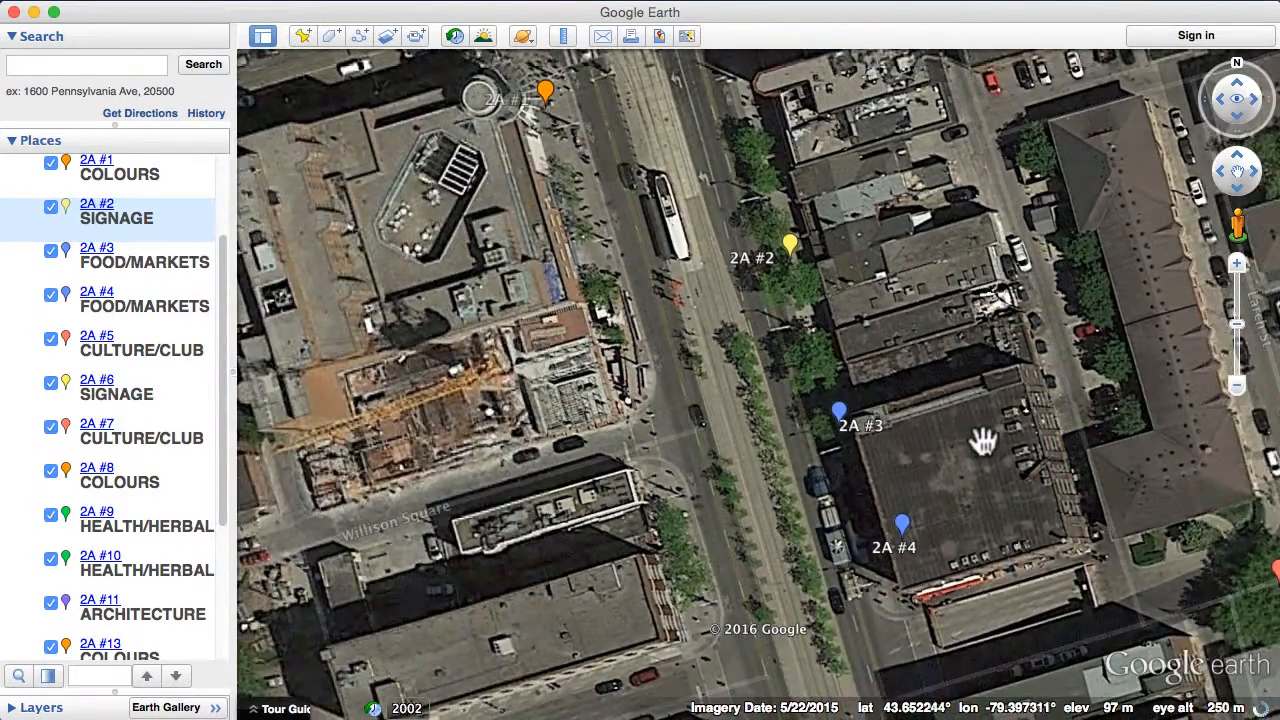
left_click_drag(983, 441, 400, 553)
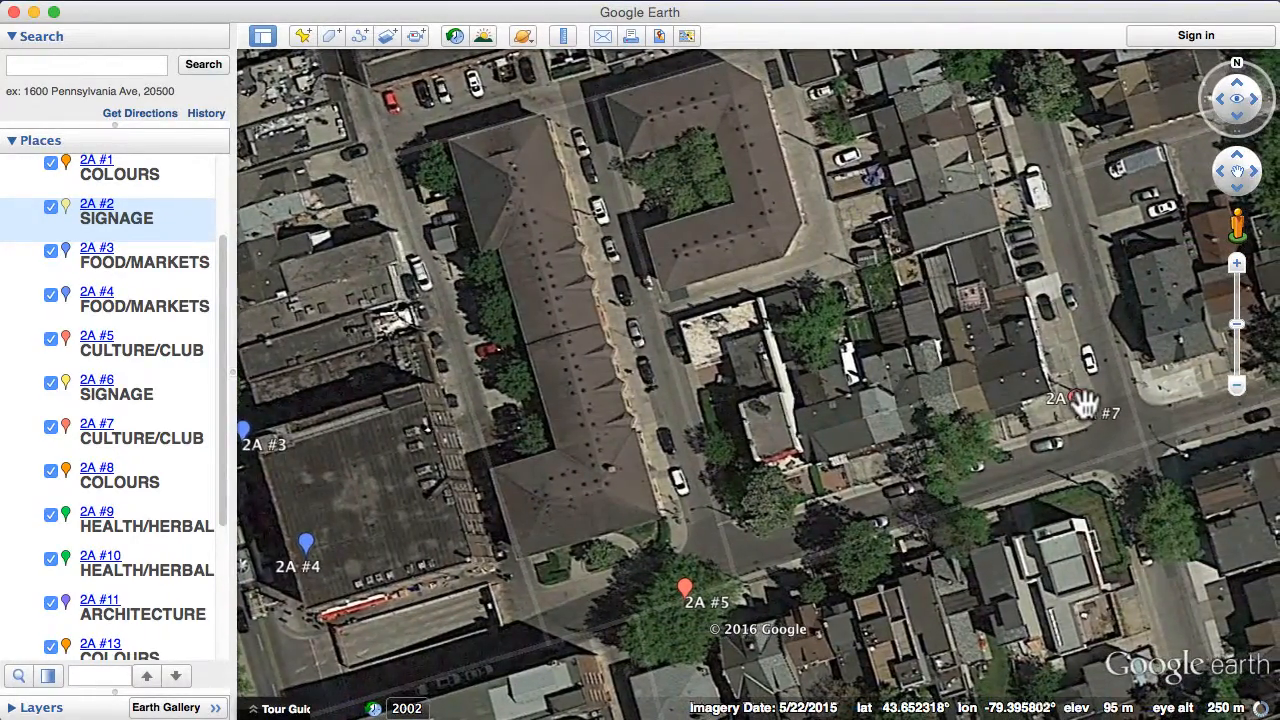
left_click_drag(1080, 403, 1066, 477)
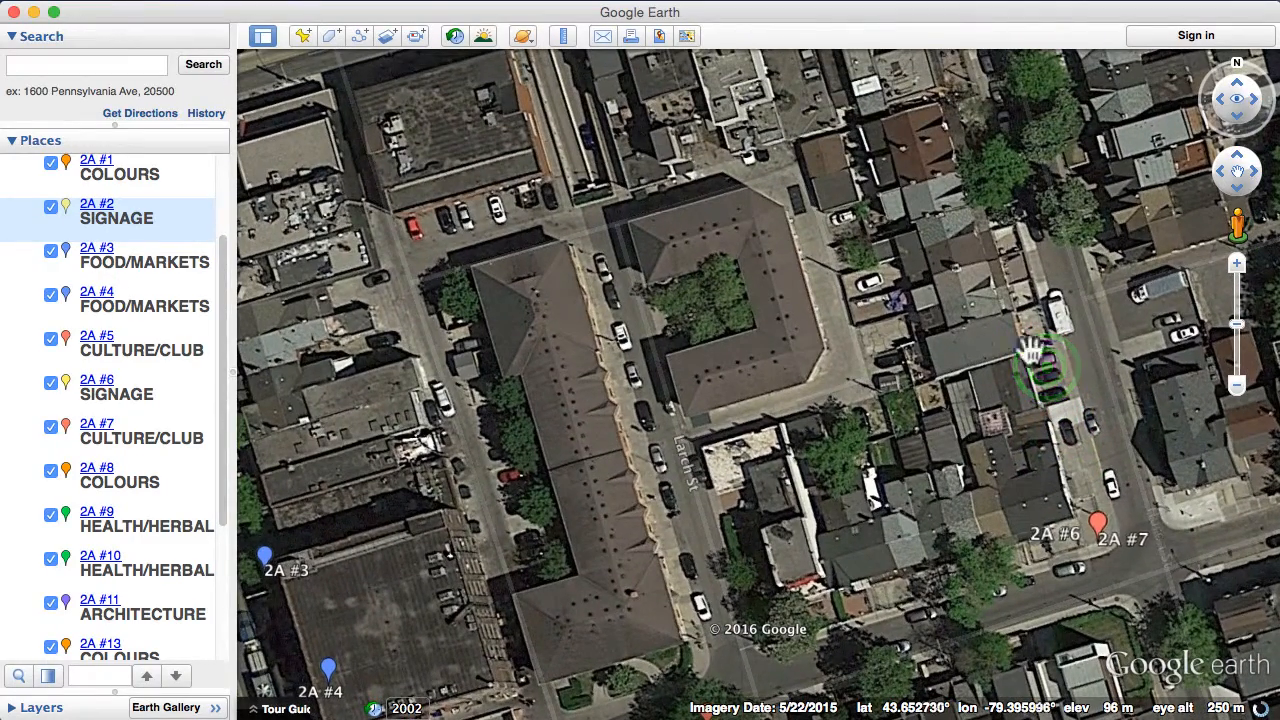
left_click_drag(902, 167, 944, 499)
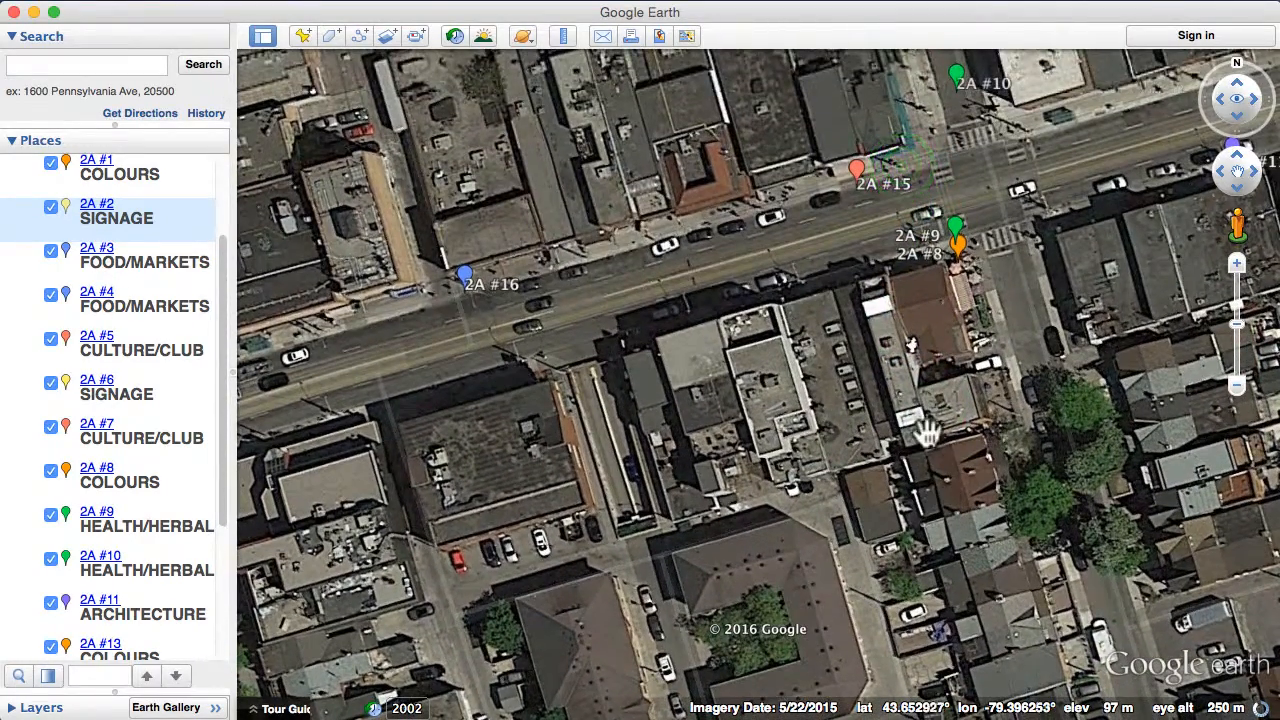
left_click_drag(858, 410, 987, 405)
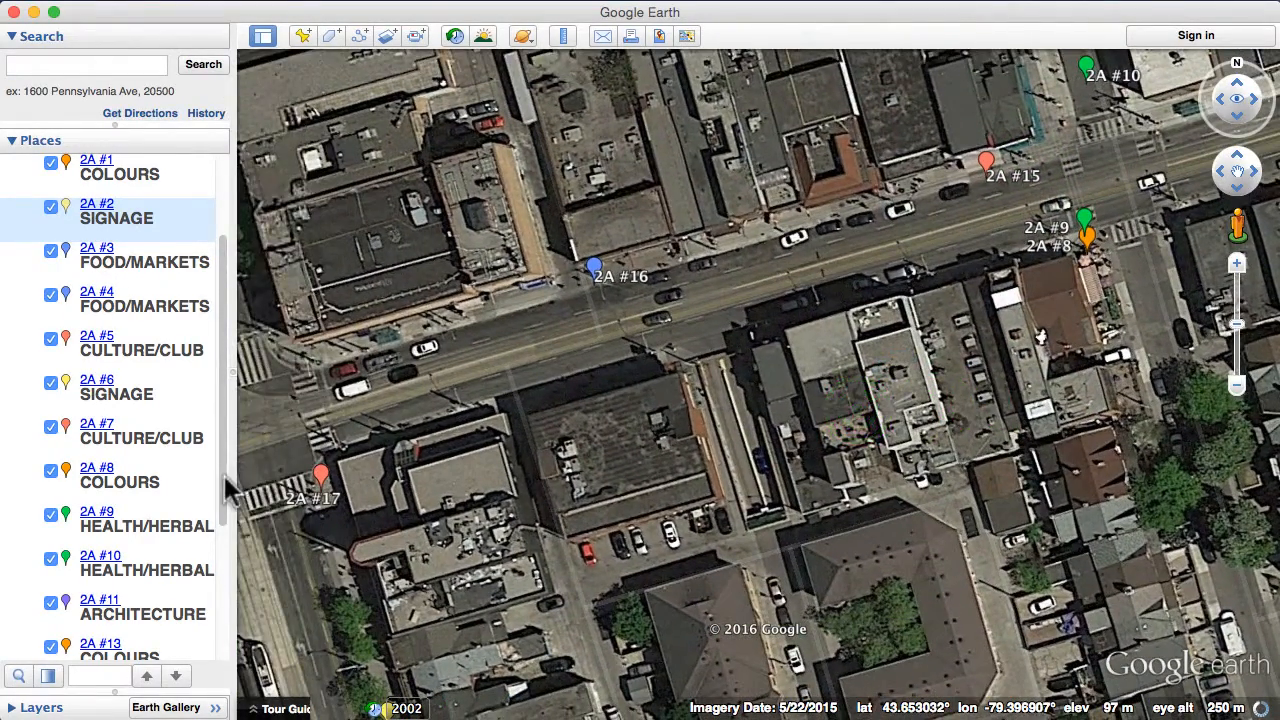
- Start saving the team's whole KML folder under Temporary Places as a file, with the Desktop as destination
left_click_drag(224, 475, 226, 400)
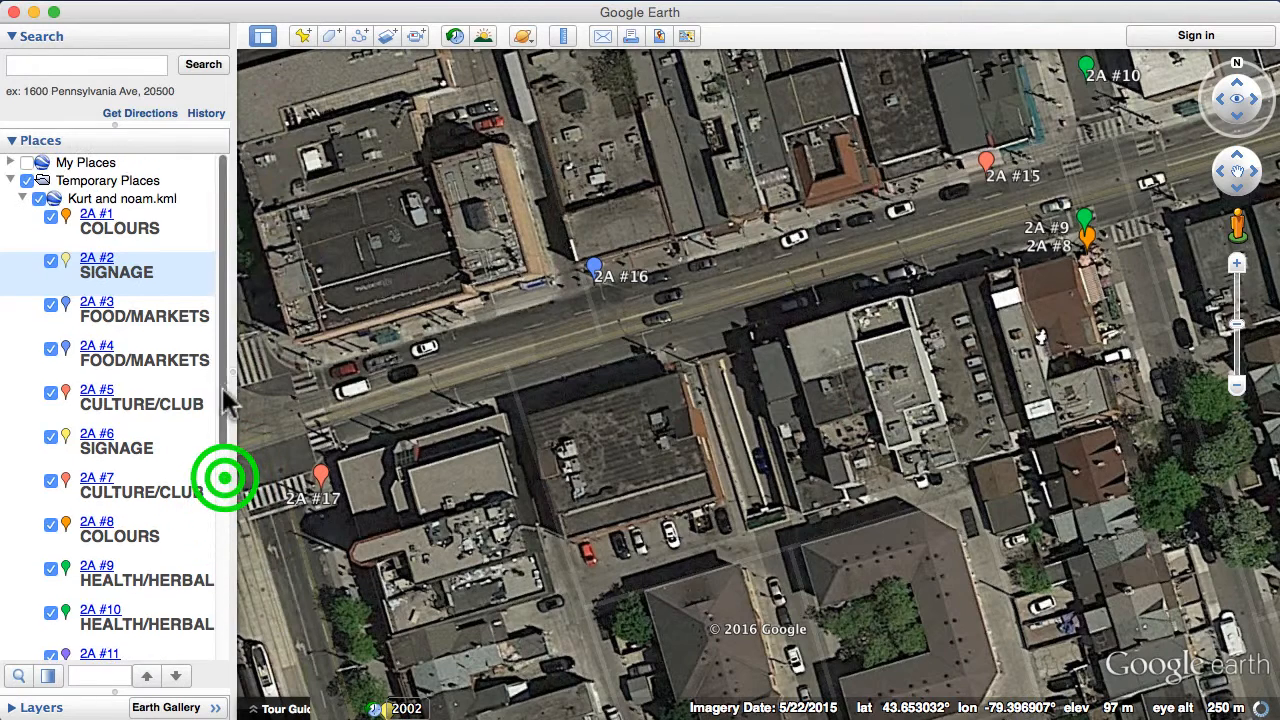
right_click(100, 196)
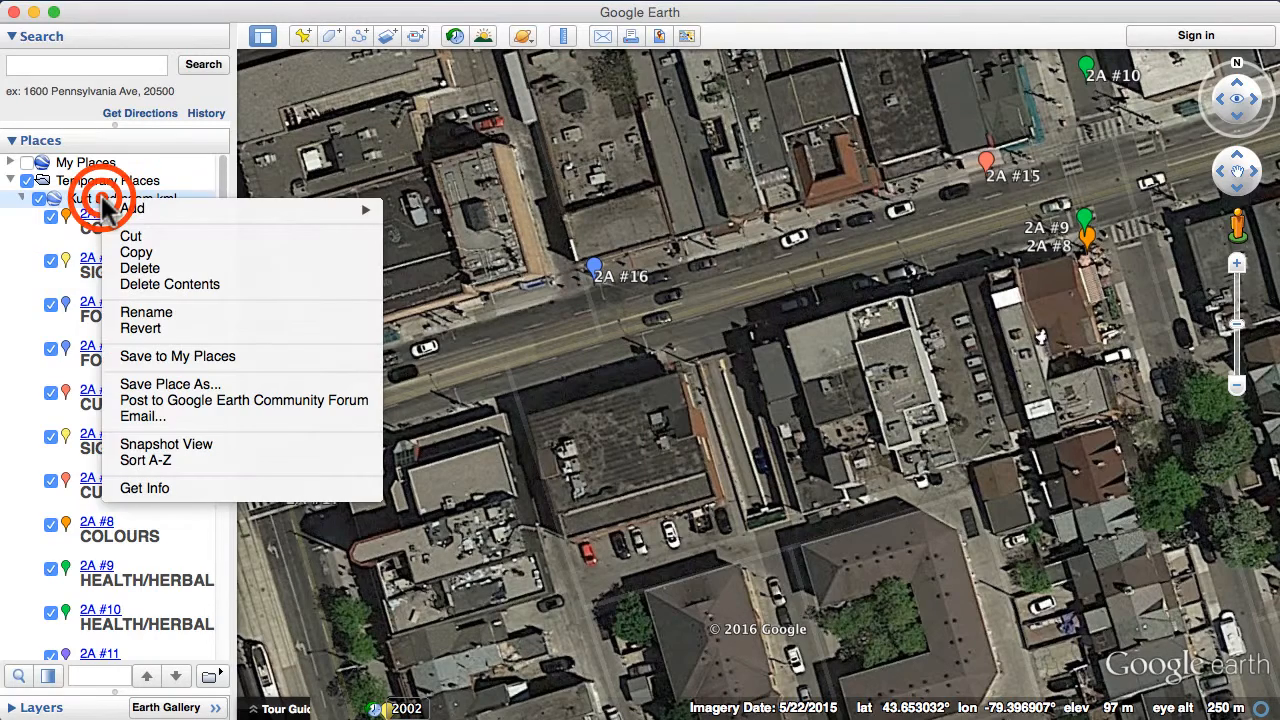
left_click(171, 171)
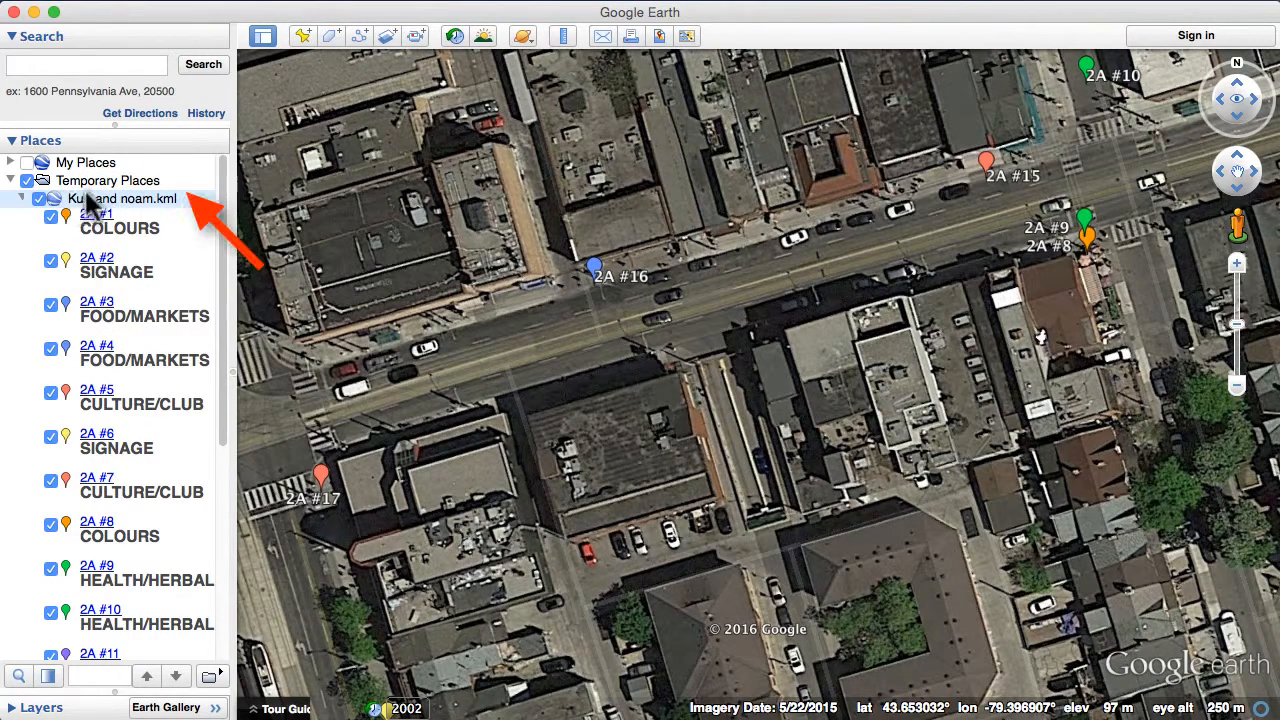
right_click(88, 208)
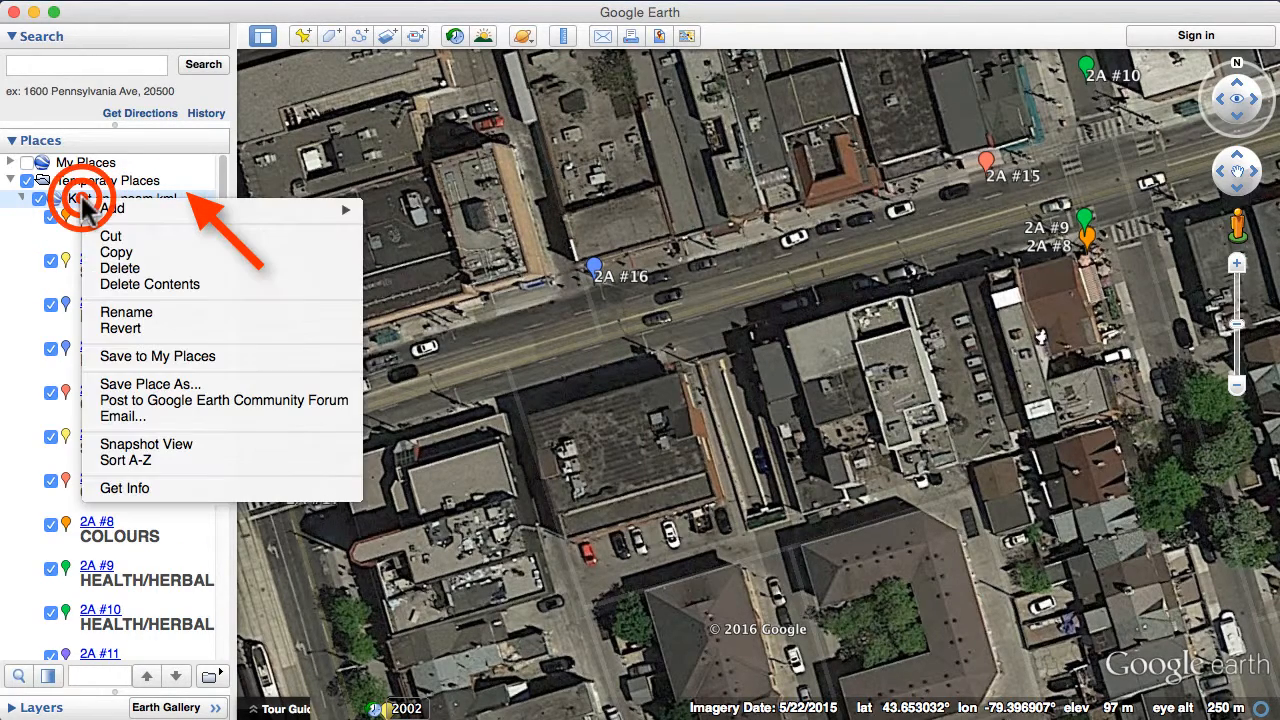
left_click(142, 384)
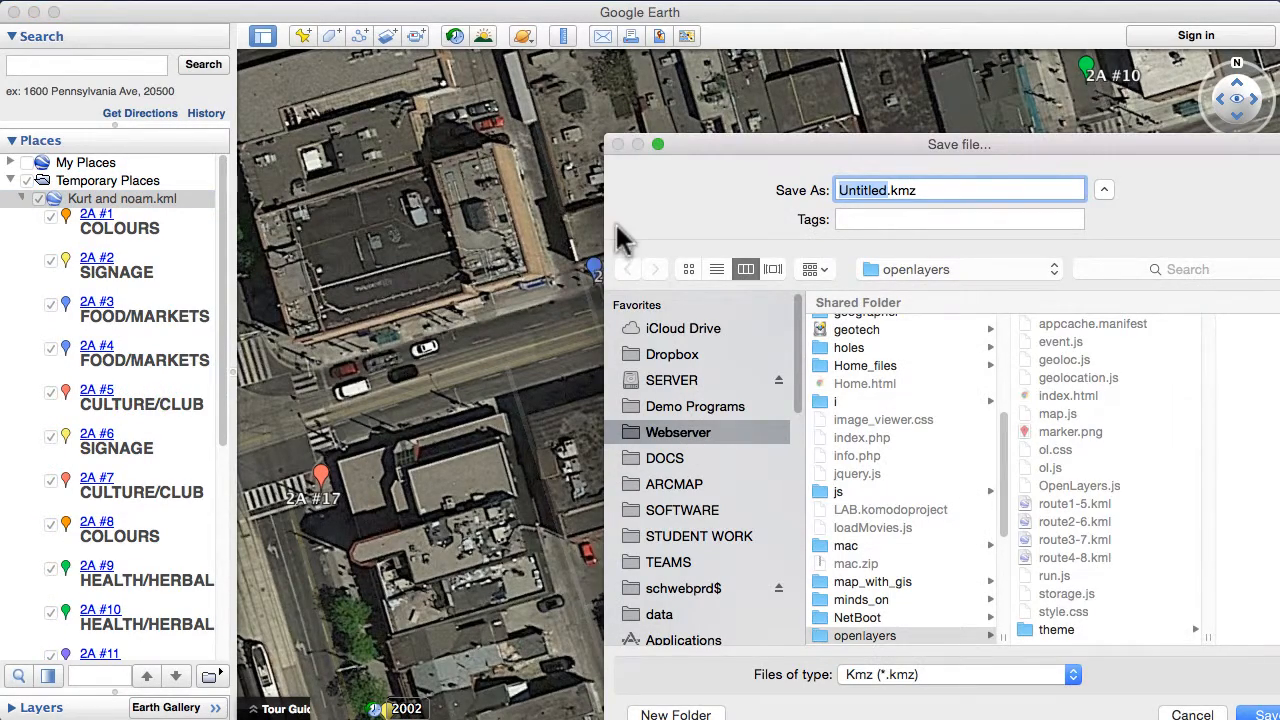
left_click_drag(838, 148, 694, 91)
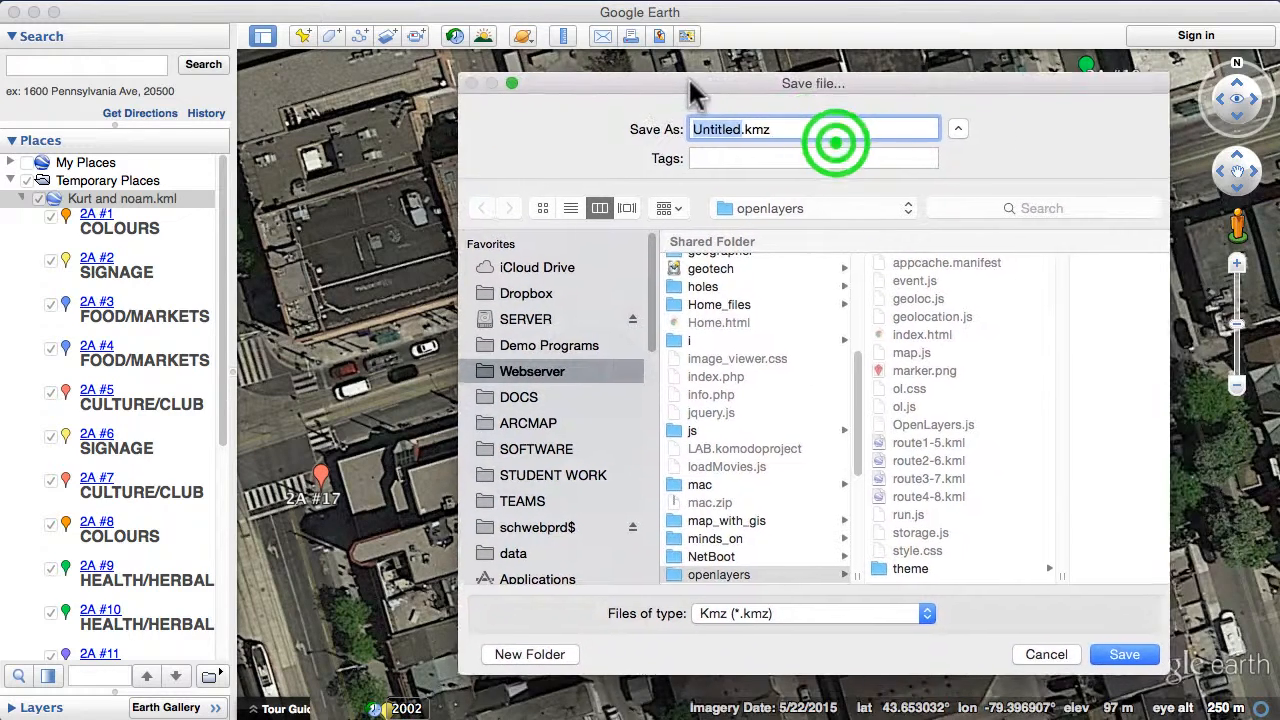
left_click_drag(650, 294, 655, 372)
left_click(515, 416)
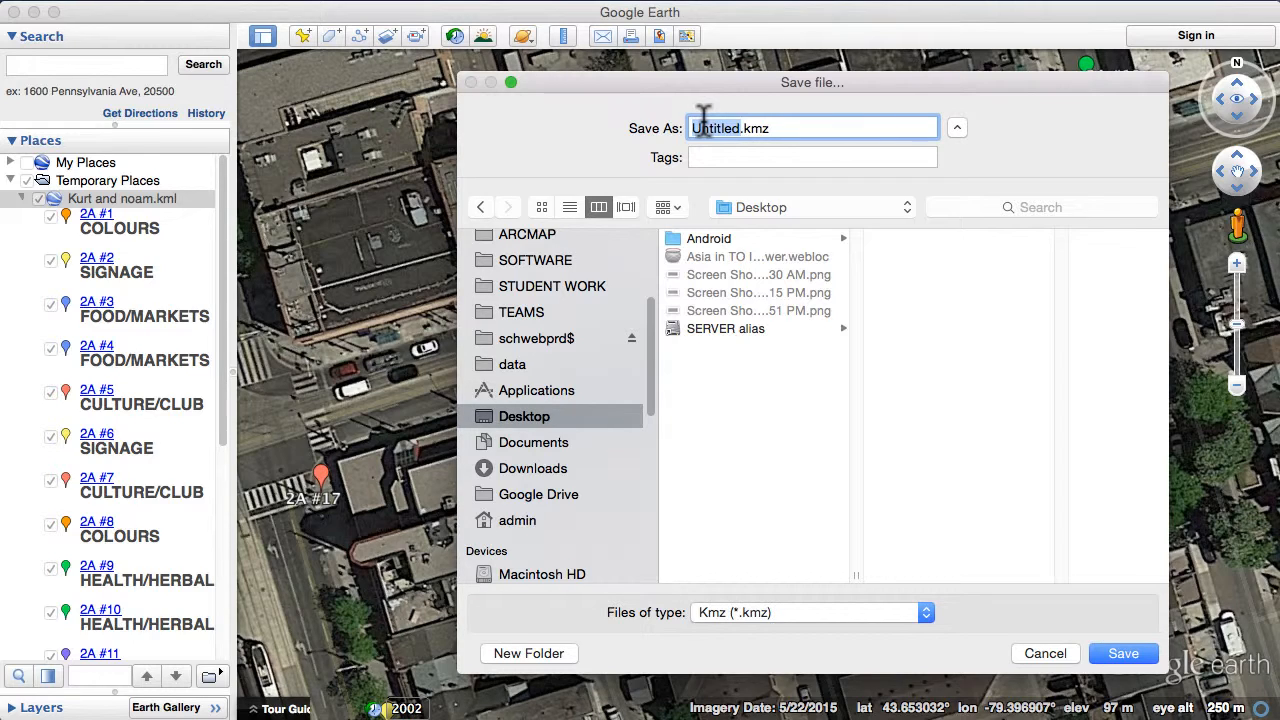
- Name the file with the two team members' first names, set its type to Kml (*.kml) and save it
type("Kurt and Noam")
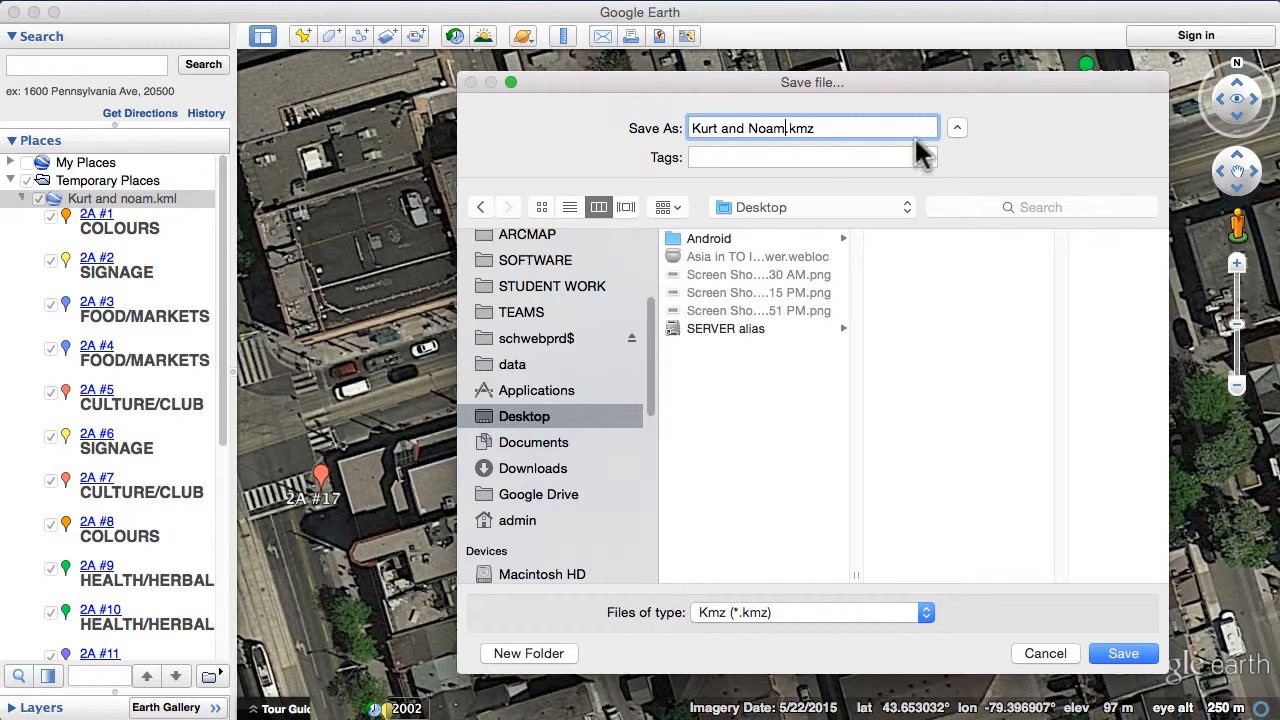
left_click(822, 622)
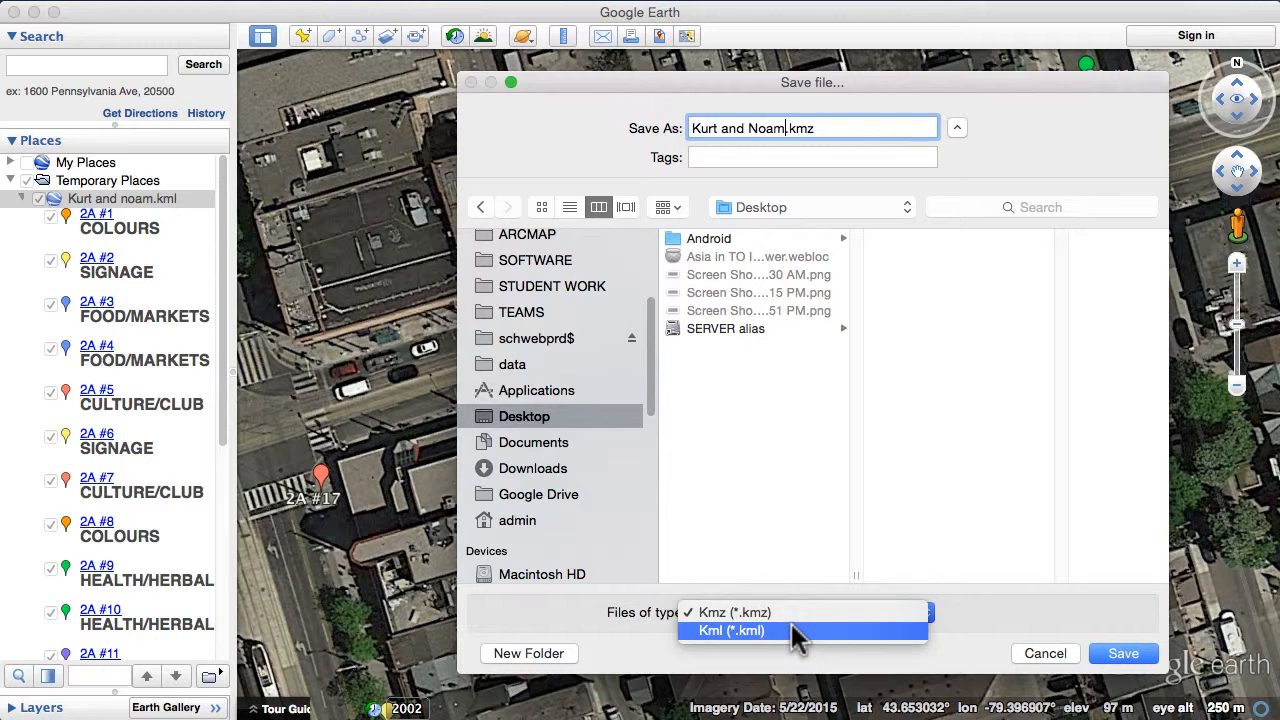
left_click(796, 632)
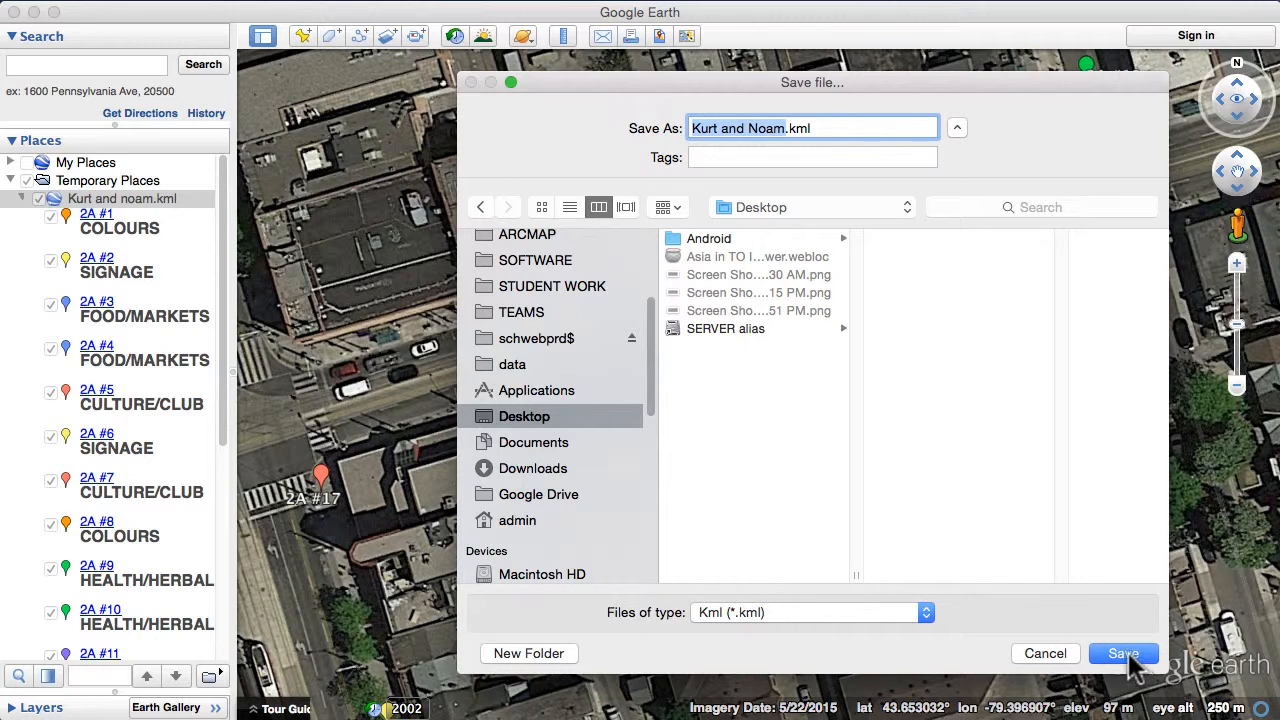
left_click(1128, 658)
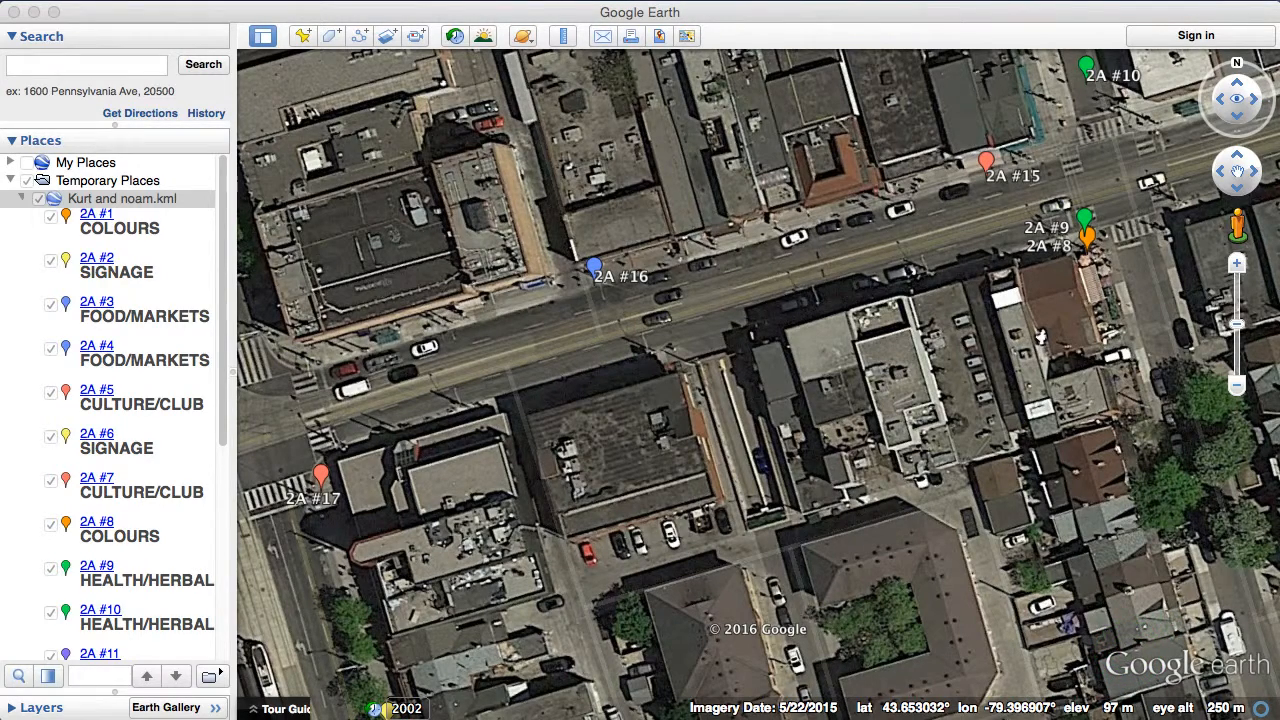